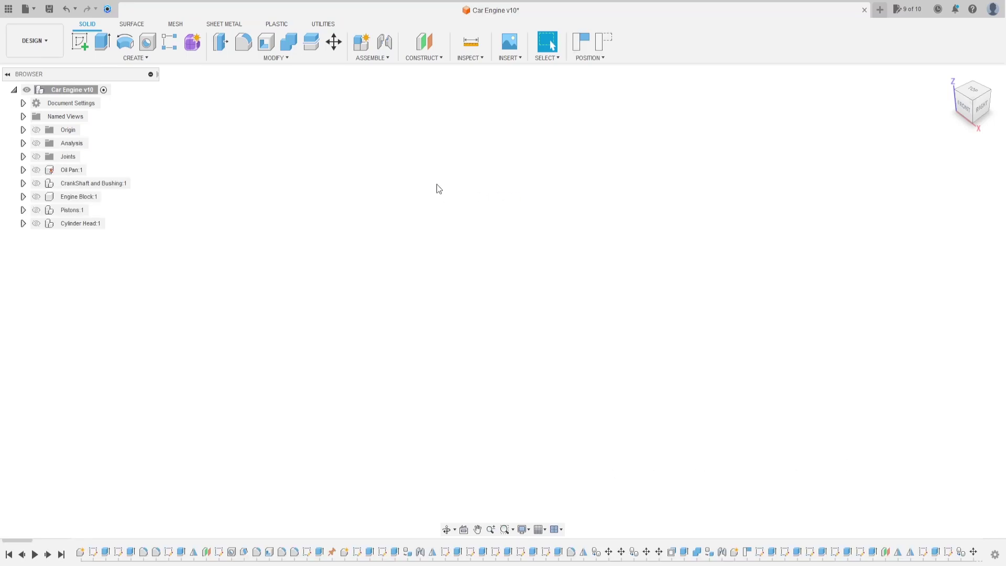
# Create a new internal standard component named Exhaust Manifold under the top-level Car Engine assembly.
pyautogui.click(378, 58)
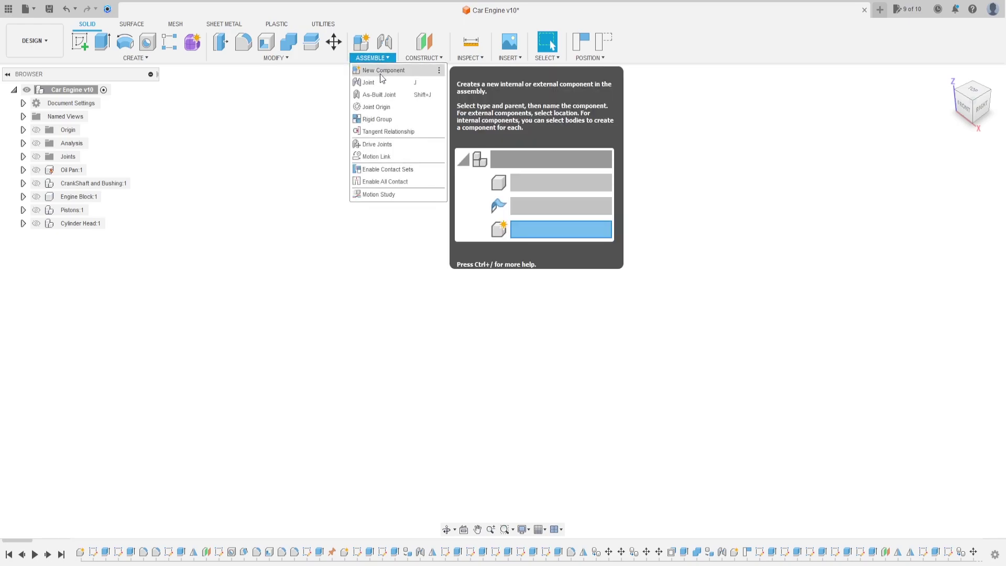
pyautogui.click(384, 72)
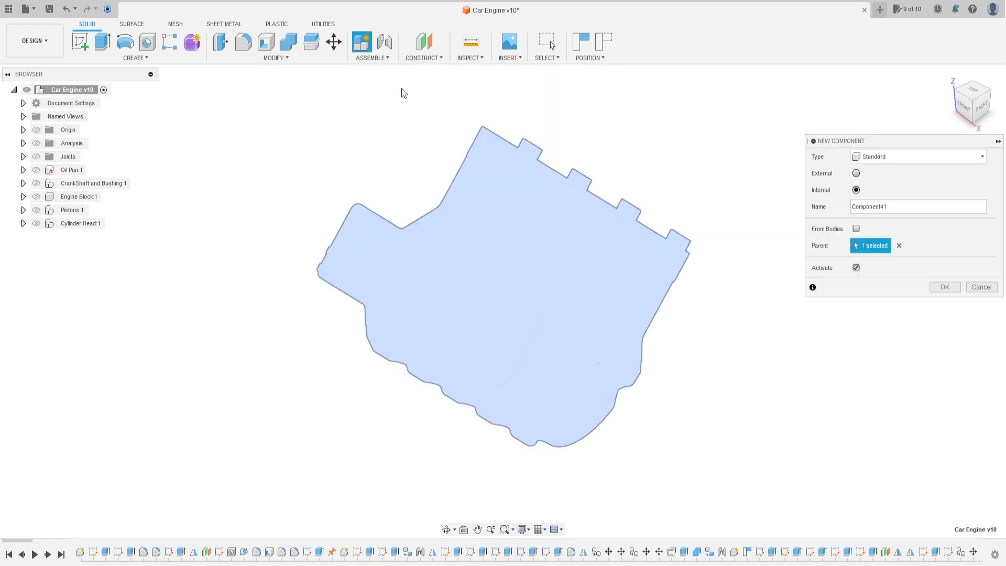
pyautogui.click(899, 245)
pyautogui.click(61, 90)
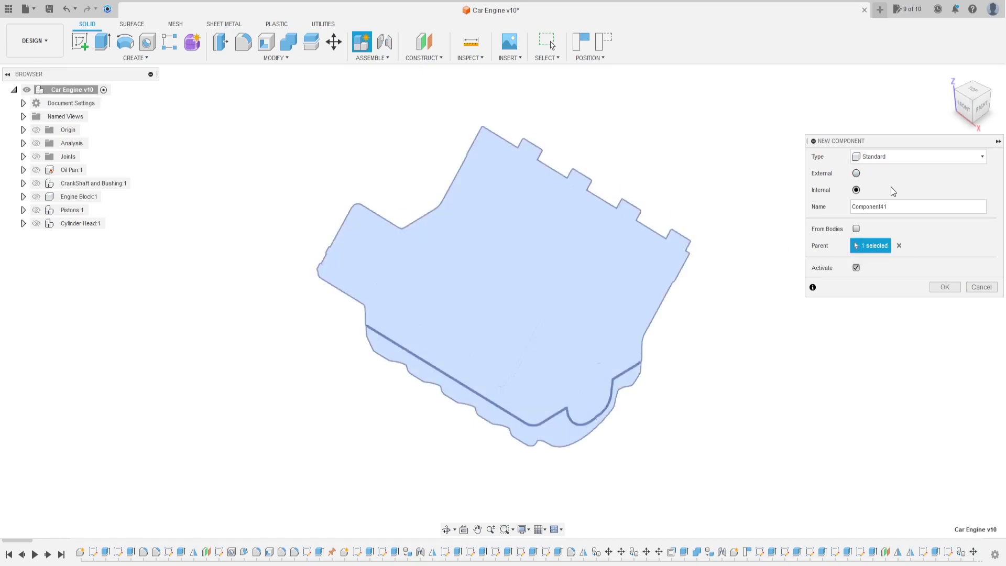
pyautogui.moveTo(907, 206); pyautogui.dragTo(815, 210)
pyautogui.write('Exhaust Manifold')
pyautogui.click(952, 286)
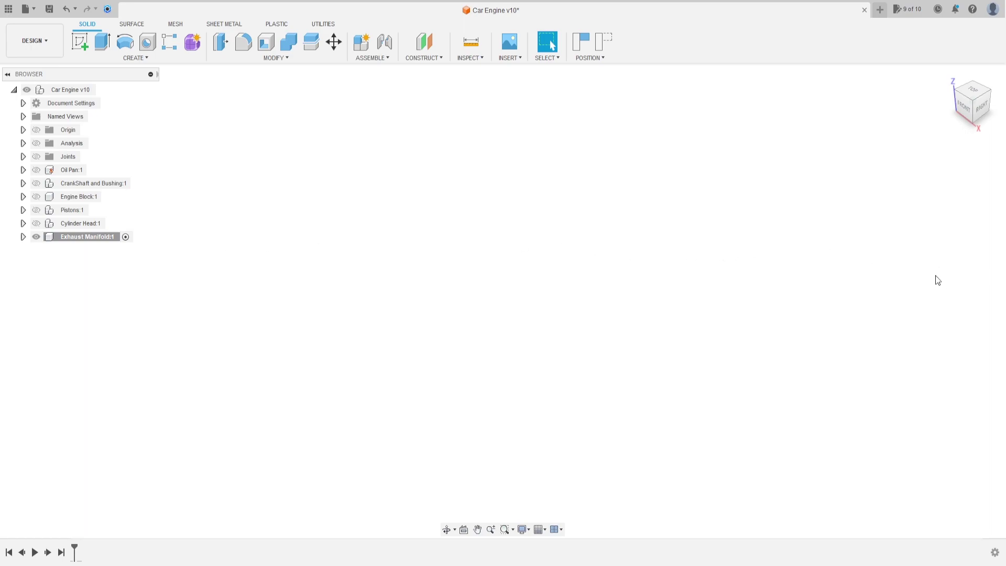
# Start a sketch on the XY plane of the new component, capturing the current positions of the moved components.
pyautogui.click(79, 41)
pyautogui.click(565, 363)
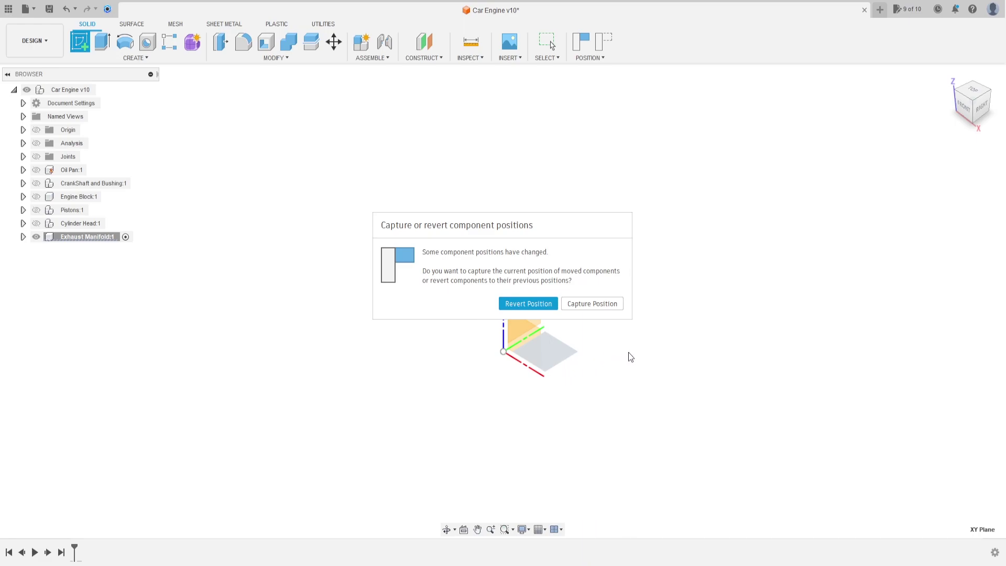
pyautogui.click(590, 307)
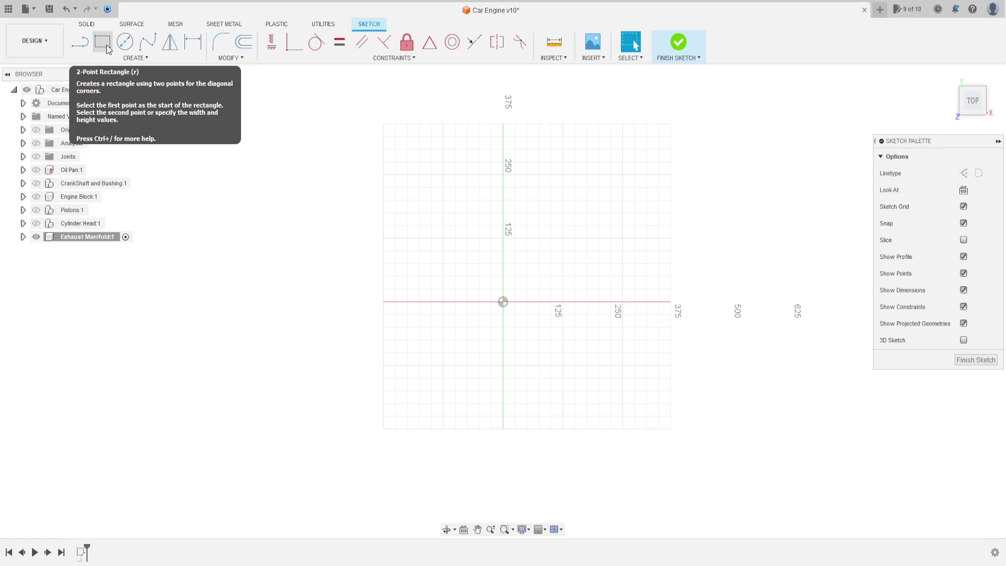
# Draw a two-point rectangle 387.35 mm wide and 63.5 mm high, starting on the horizontal axis to the left of the origin.
pyautogui.click(107, 48)
pyautogui.click(431, 302)
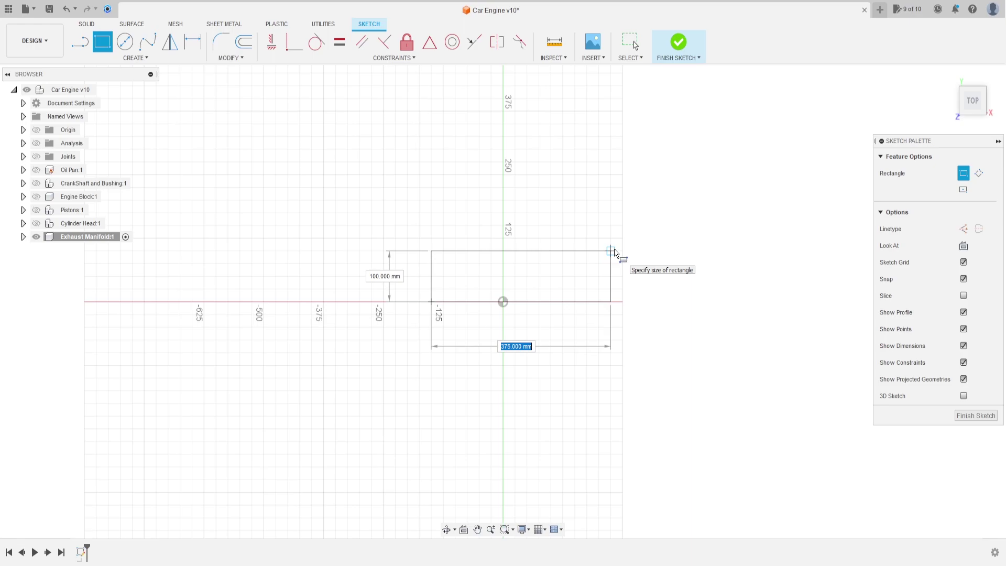
pyautogui.write('3')
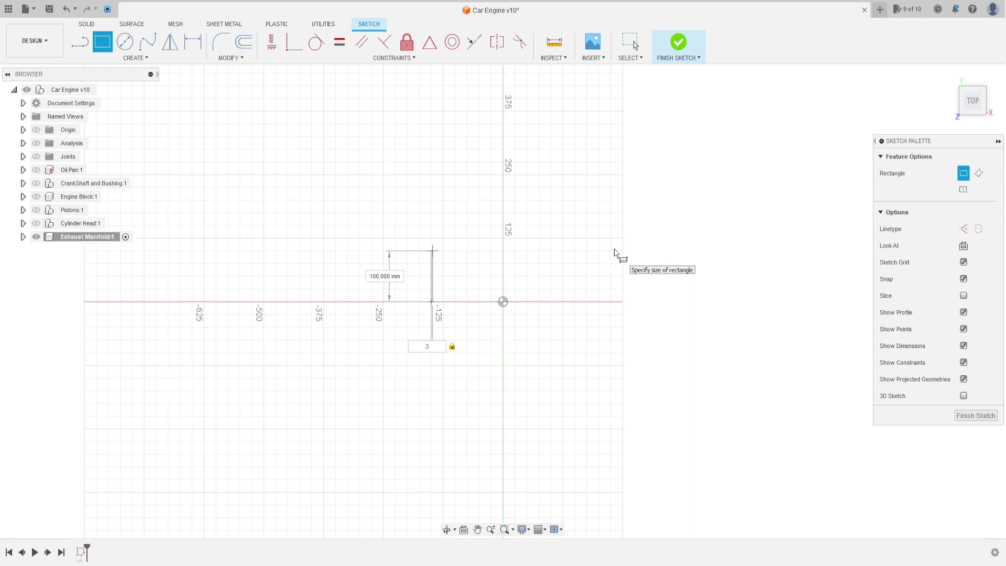
pyautogui.write('87.')
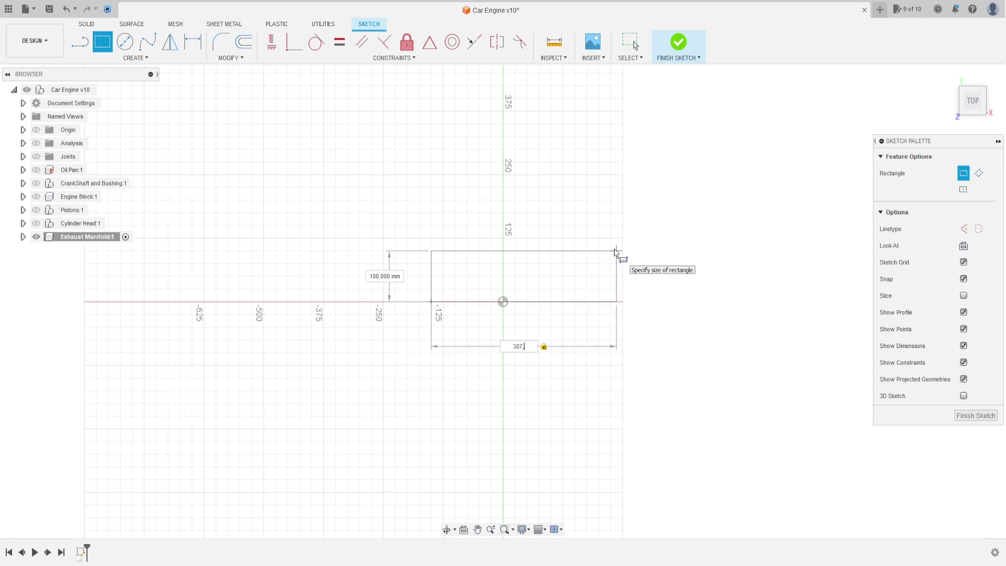
pyautogui.press('Tab')
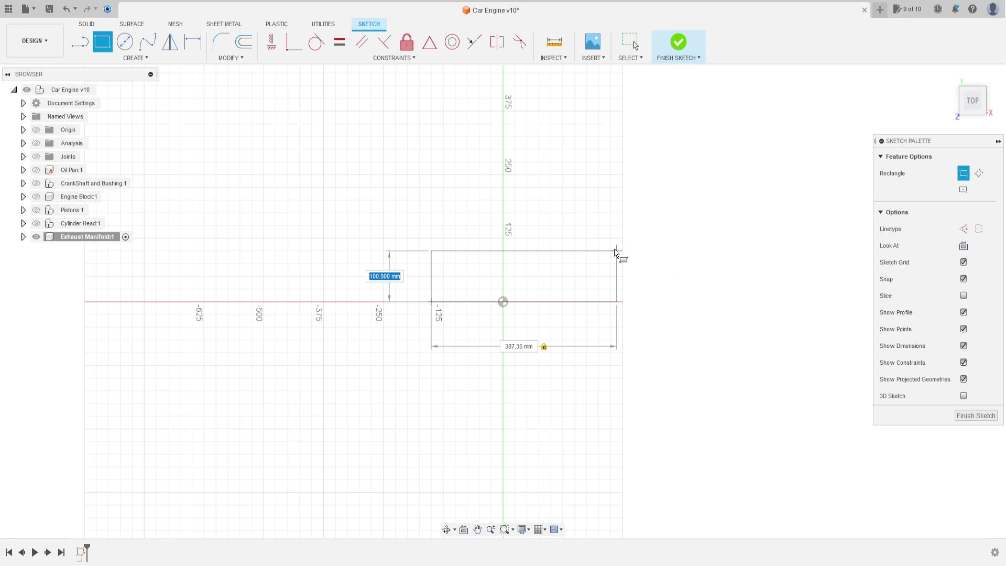
pyautogui.write('63,5')
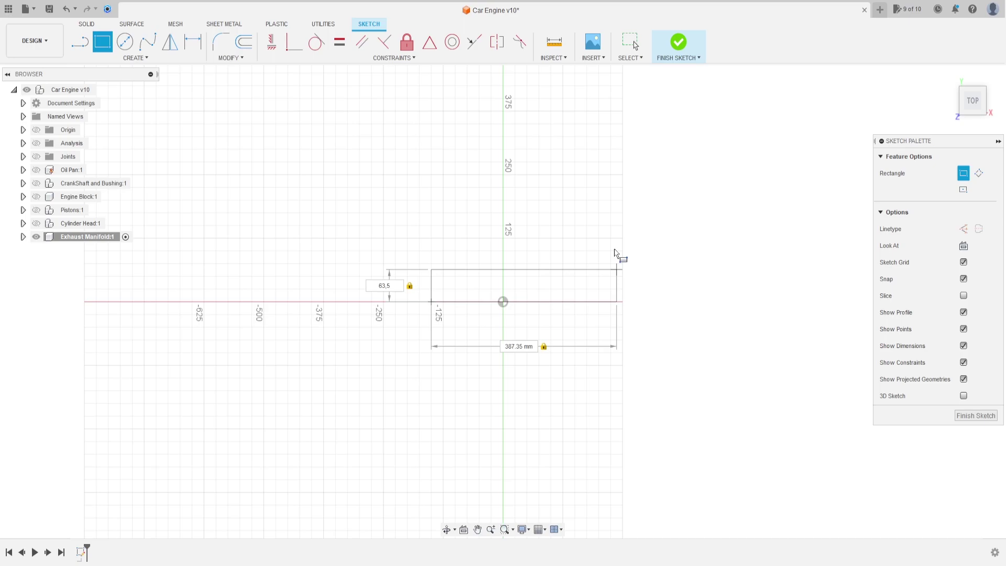
pyautogui.press('Return')
pyautogui.scroll(3, 530, 293)
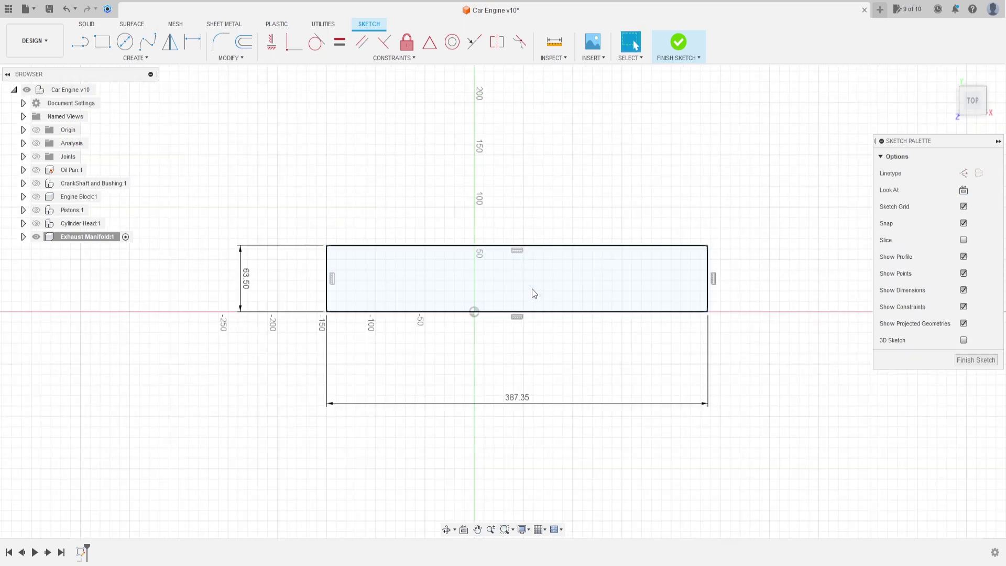
# Move the rectangle below the horizontal axis and constrain its upper-left corner horizontally to the origin.
pyautogui.moveTo(438, 247); pyautogui.dragTo(440, 309)
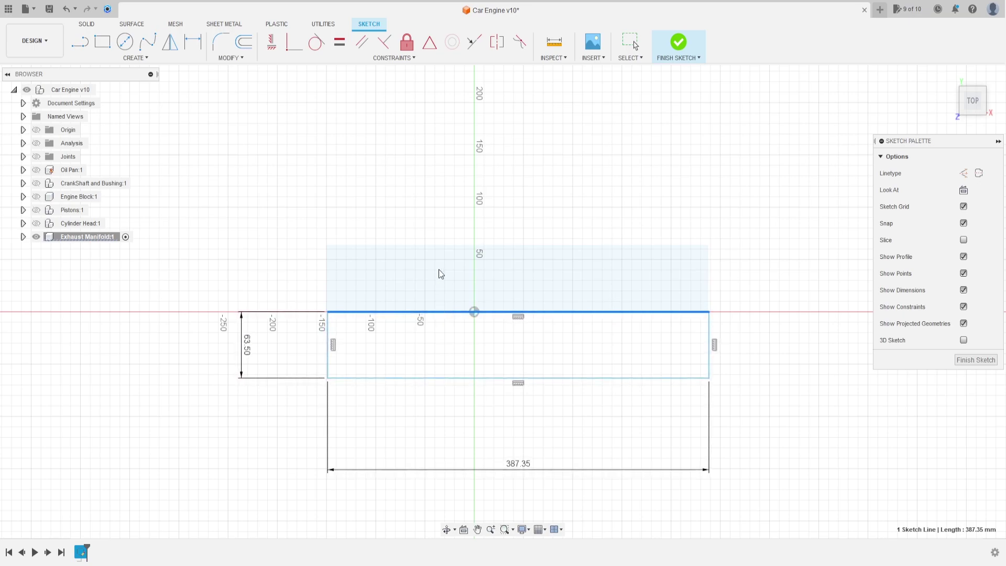
pyautogui.click(441, 219)
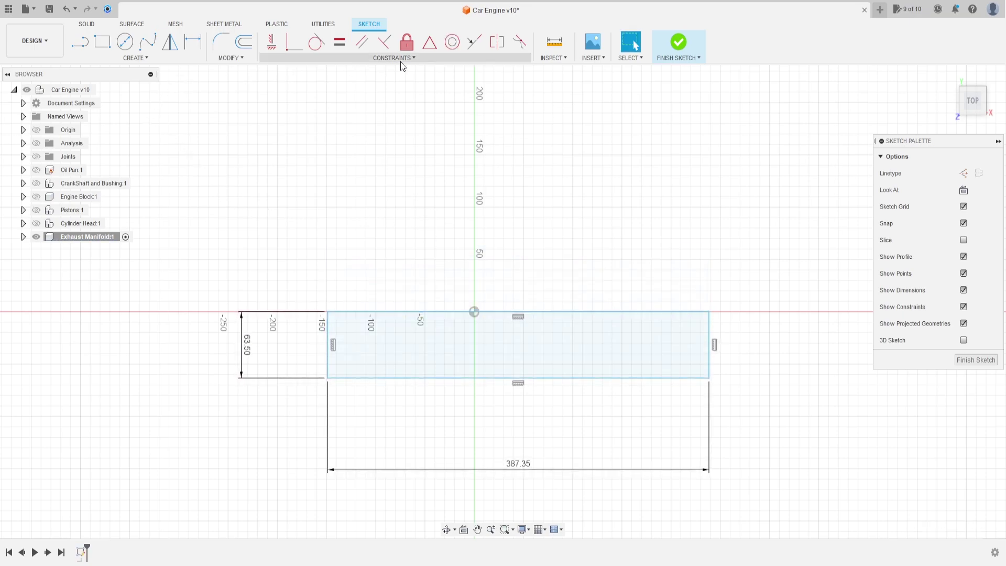
pyautogui.click(271, 42)
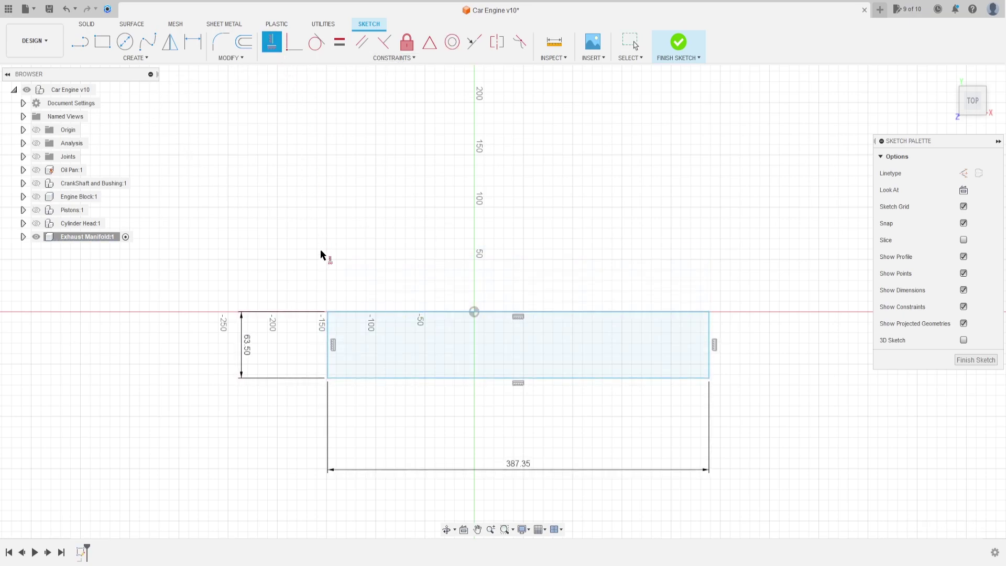
pyautogui.click(327, 313)
pyautogui.click(474, 313)
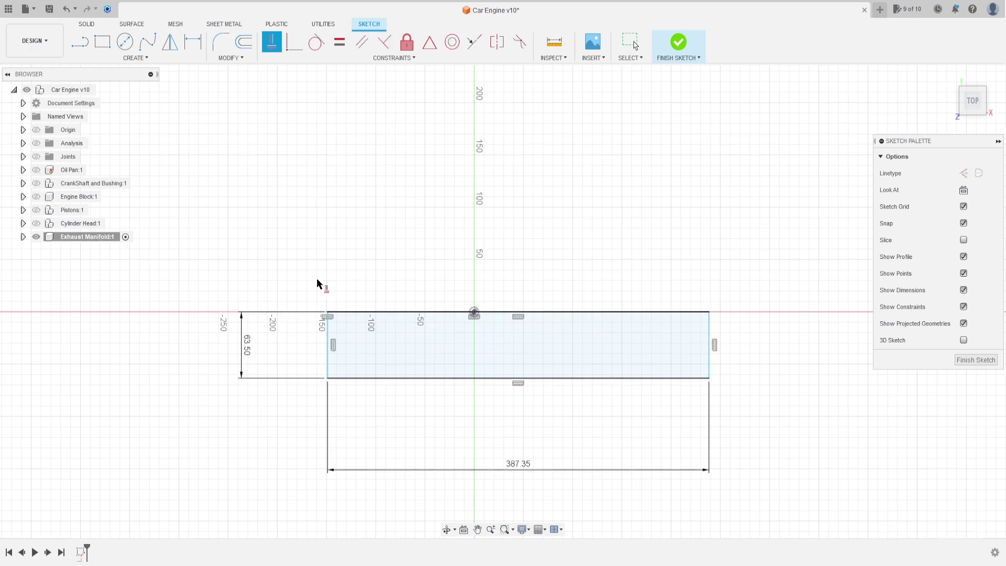
# Dimension the horizontal distance from the rectangle's lower-left corner to the origin as 146.05 mm.
pyautogui.click(193, 42)
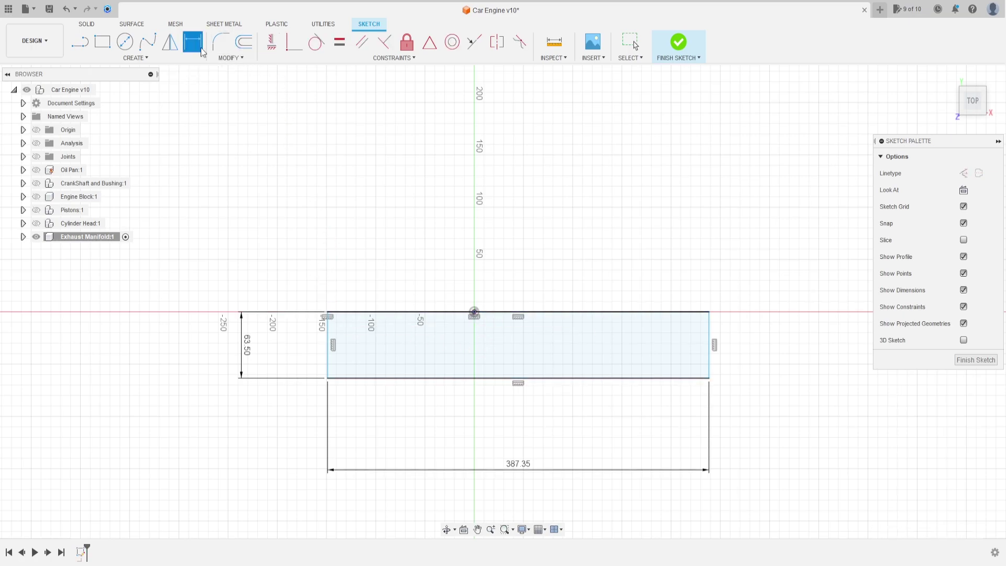
pyautogui.click(327, 377)
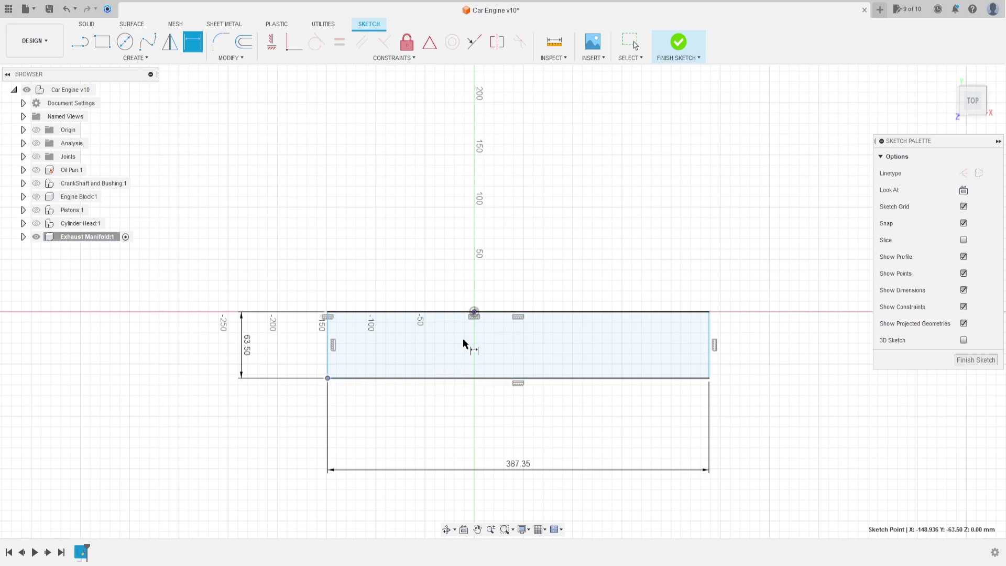
pyautogui.click(474, 313)
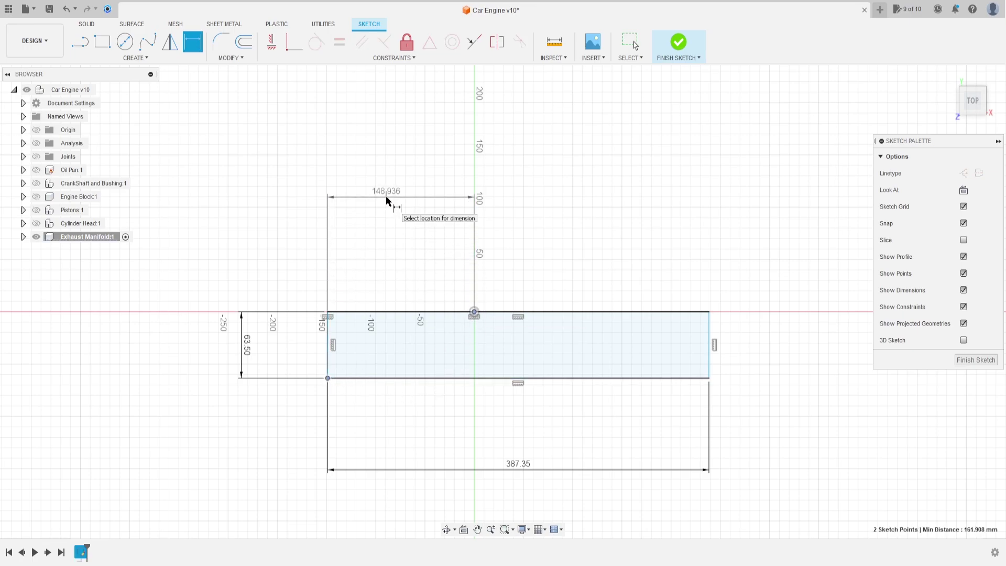
pyautogui.click(386, 197)
pyautogui.write('146')
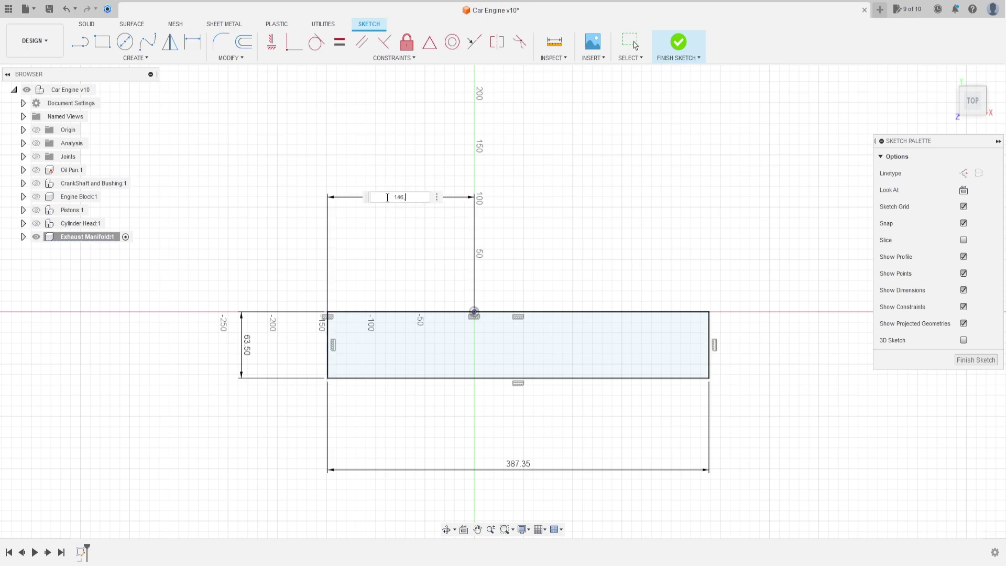
pyautogui.write(',05')
pyautogui.press('Return')
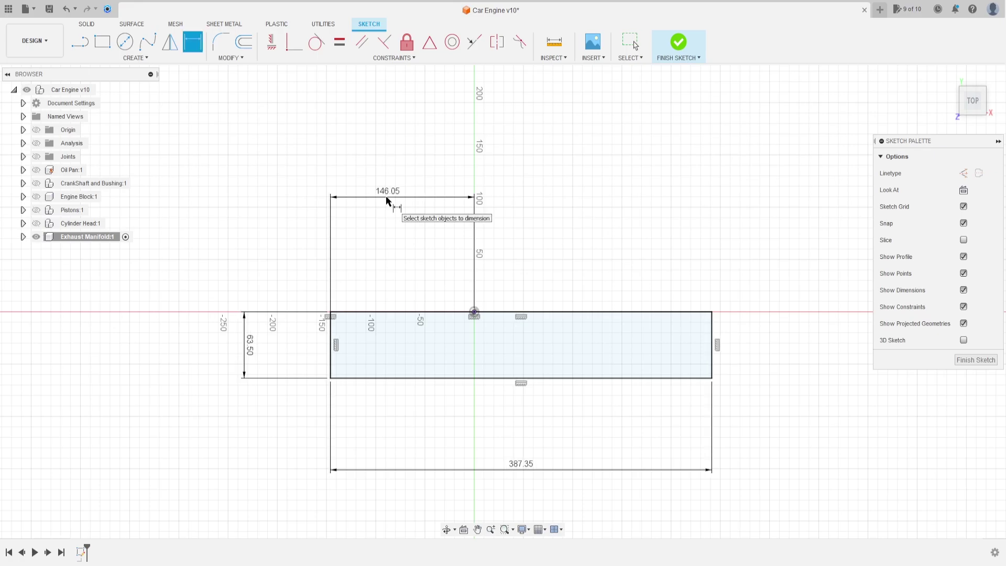
# Rearrange the 387.35 and 146.05 dimensions so both sit close above the rectangle, with the overall width outermost.
pyautogui.moveTo(519, 463); pyautogui.dragTo(518, 379)
pyautogui.moveTo(516, 339); pyautogui.dragTo(489, 159)
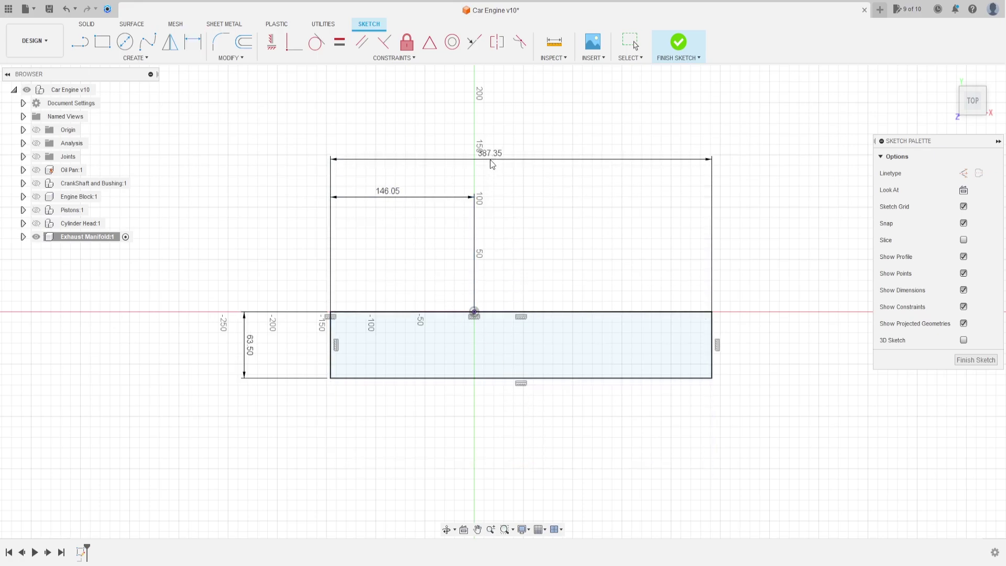
pyautogui.moveTo(395, 193); pyautogui.dragTo(391, 279)
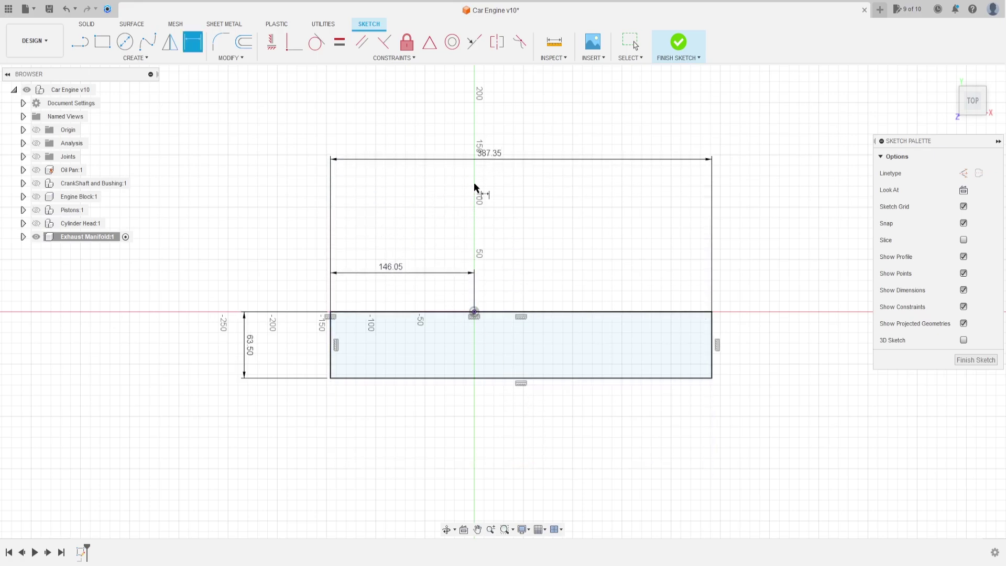
pyautogui.moveTo(495, 160); pyautogui.dragTo(507, 247)
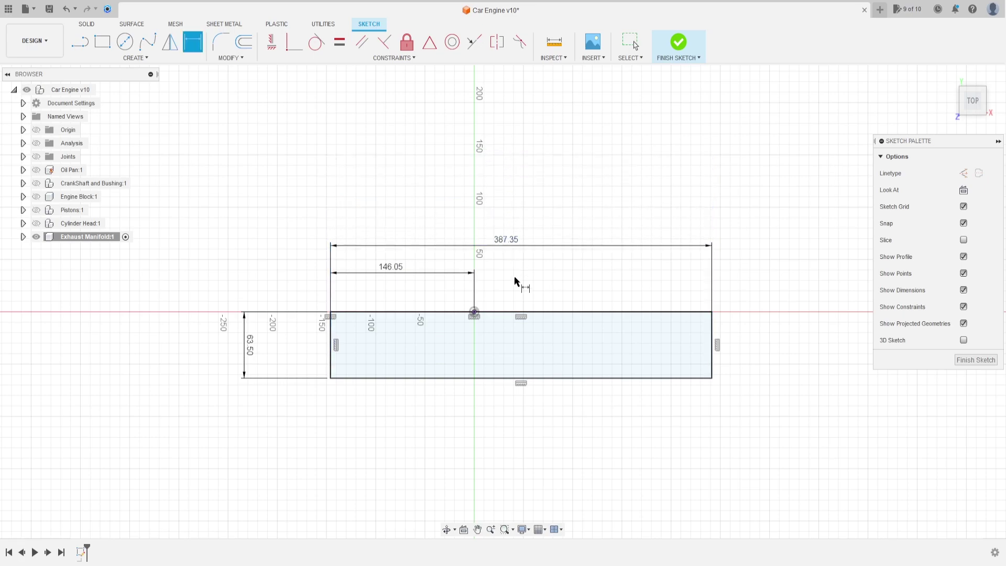
# Draw a center rectangle 31.75 mm wide and 38.1 mm high inside the left end of the large rectangle.
pyautogui.scroll(3, 438, 310)
pyautogui.moveTo(431, 332); pyautogui.dragTo(460, 275, button='middle')
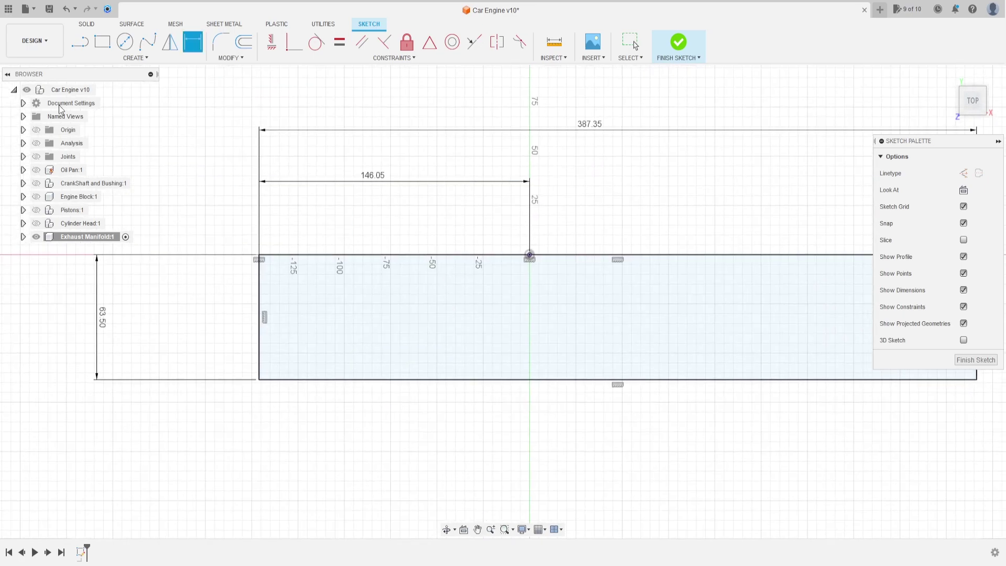
pyautogui.click(102, 41)
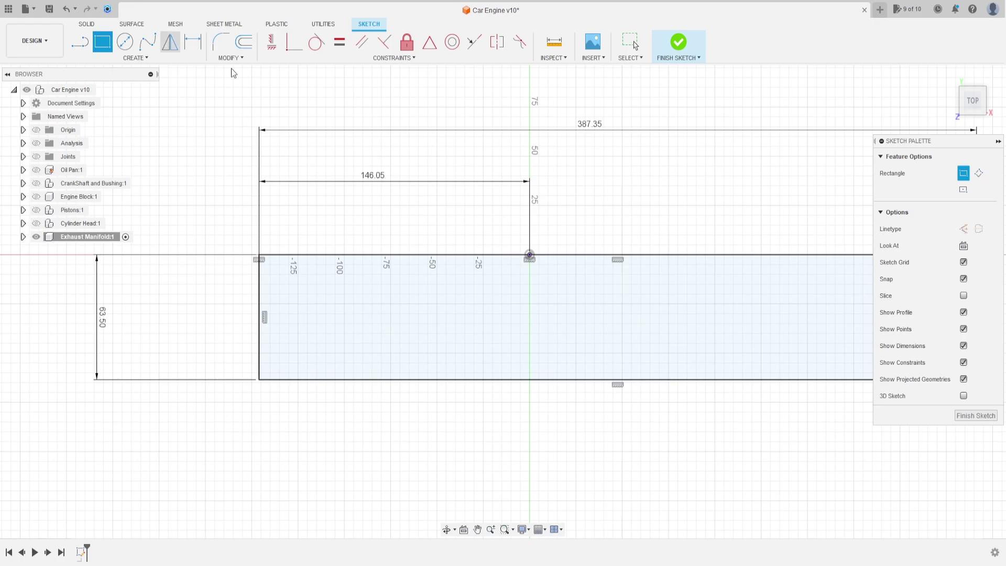
pyautogui.click(963, 190)
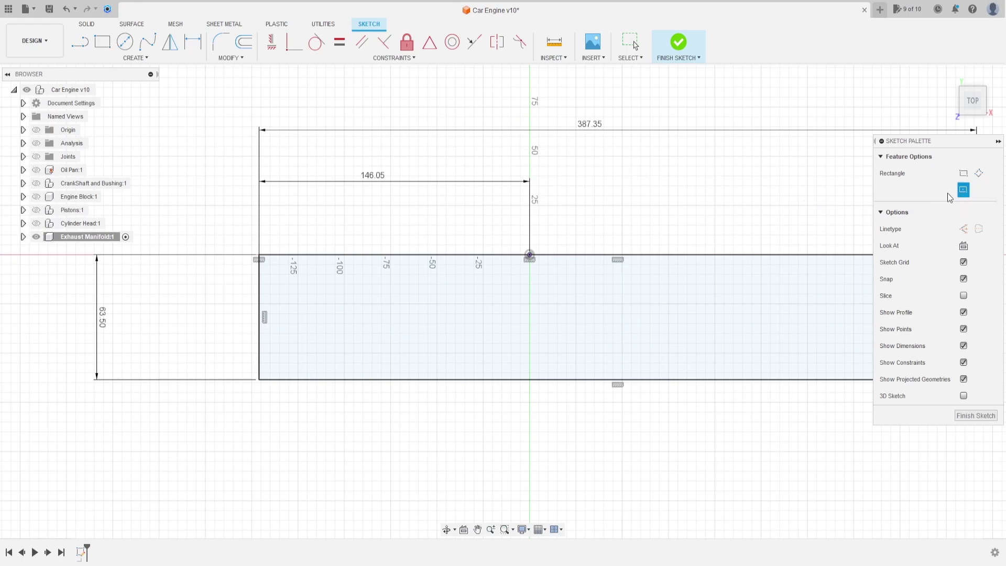
pyautogui.click(335, 324)
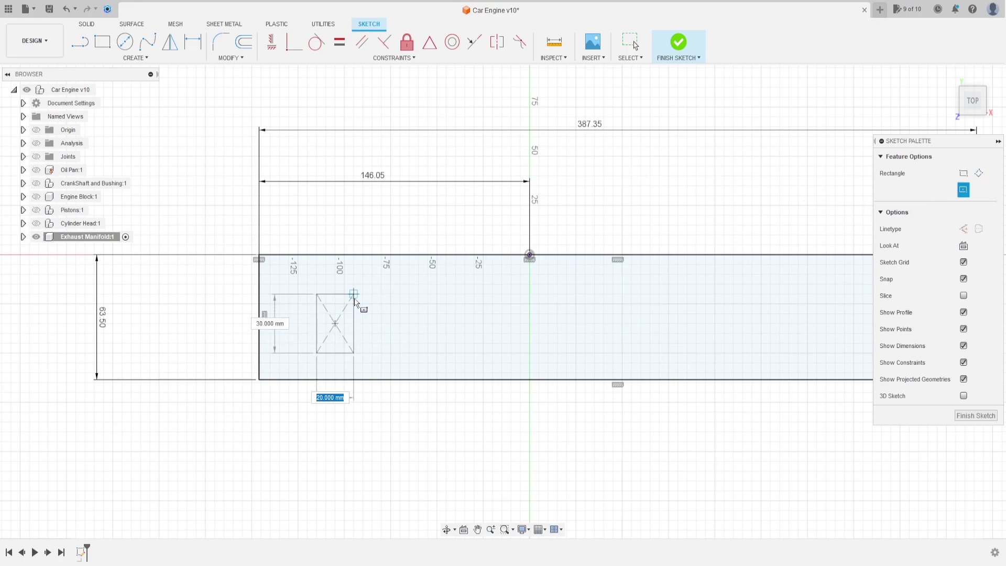
pyautogui.write('31')
pyautogui.write(',75')
pyautogui.press('Tab')
pyautogui.write('3')
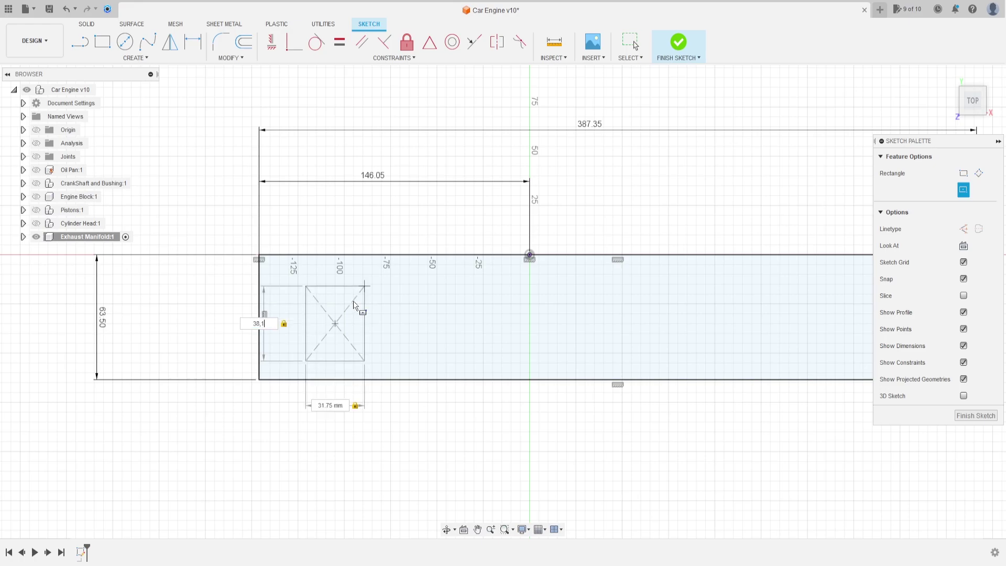
pyautogui.write(',1')
pyautogui.press('Return')
pyautogui.scroll(2, 309, 317)
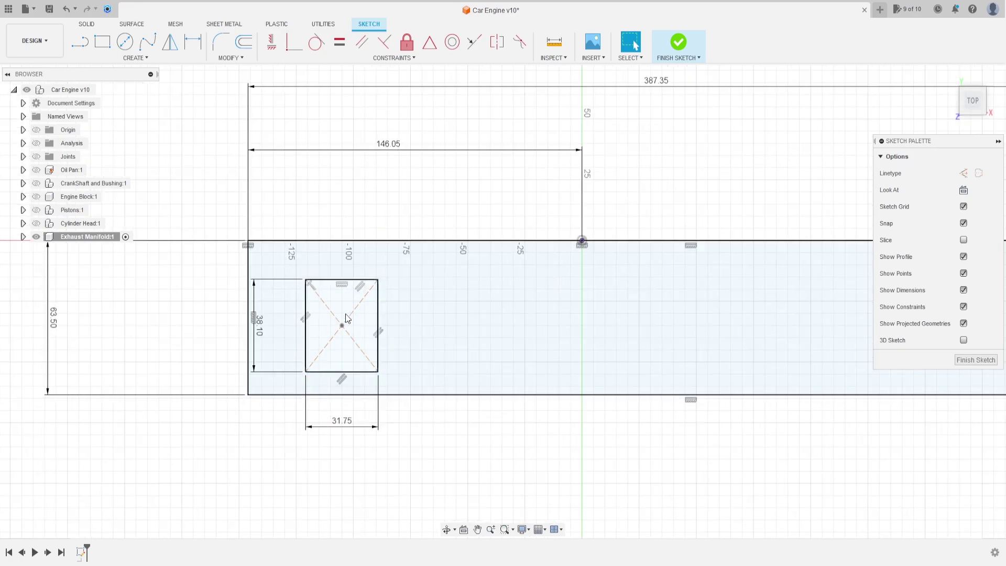
# Dimension the gap between the large rectangle's left edge and the small rectangle's left side as 27.31 mm.
pyautogui.press('d')
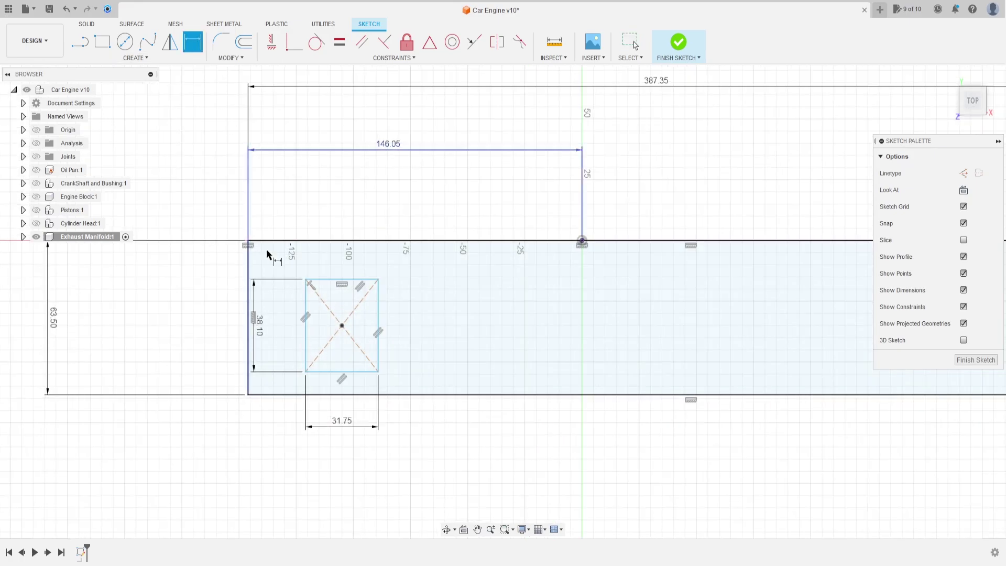
pyautogui.click(305, 372)
pyautogui.click(248, 382)
pyautogui.click(275, 464)
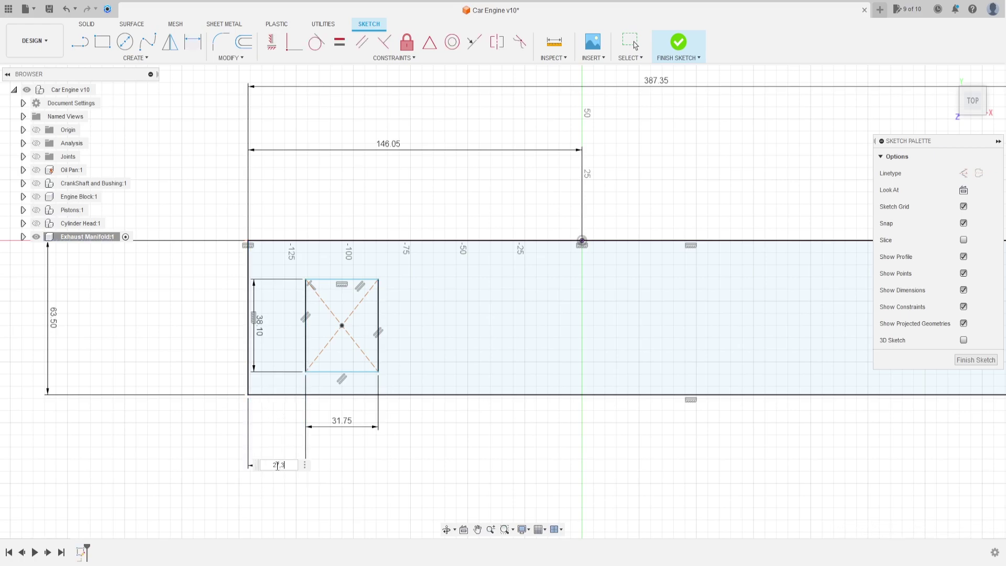
pyautogui.write('27.31')
pyautogui.press('Return')
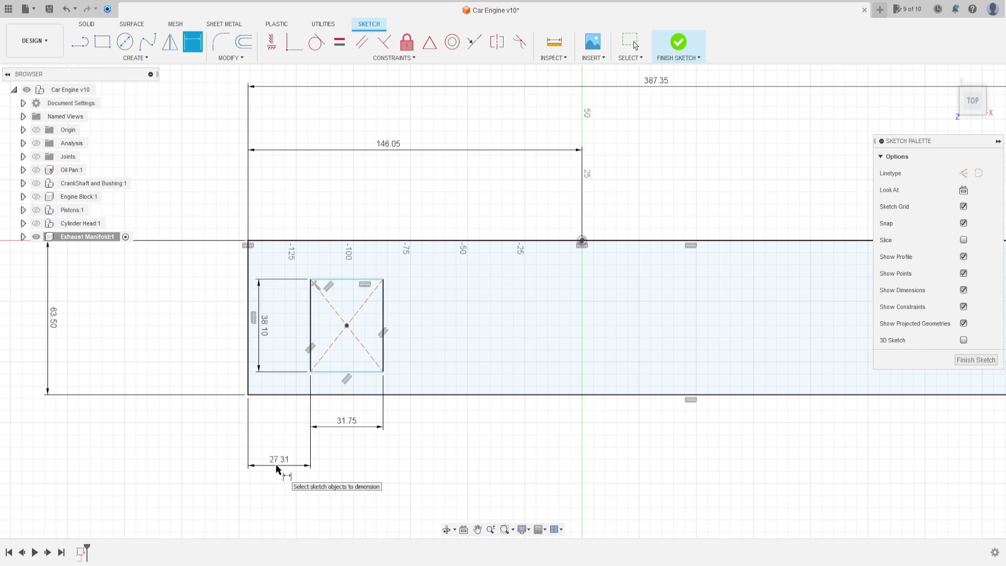
# Draw a construction line from the midpoint of the large rectangle's left edge to the small rectangle's center and constrain it horizontal.
pyautogui.click(79, 42)
pyautogui.click(963, 173)
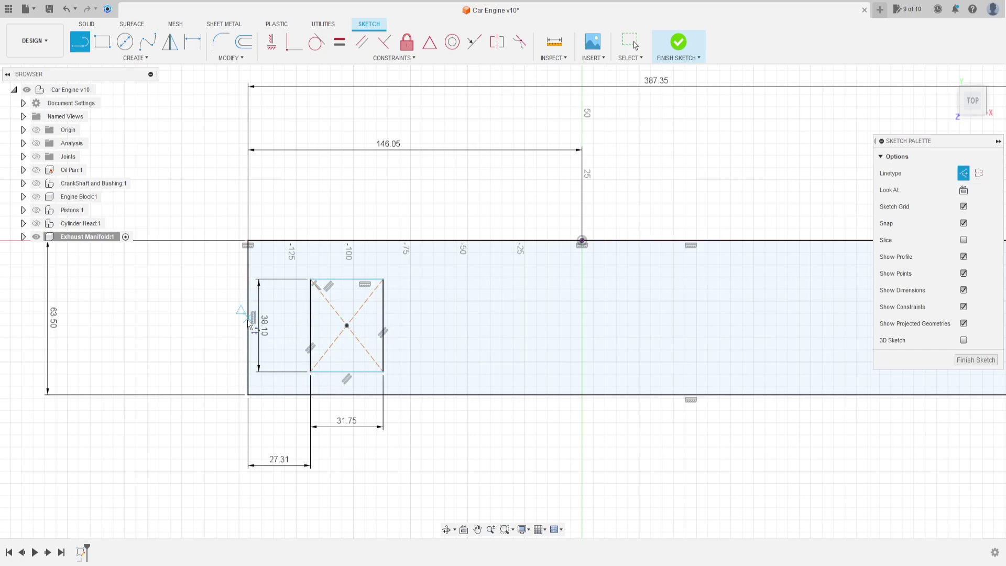
pyautogui.click(247, 318)
pyautogui.click(347, 326)
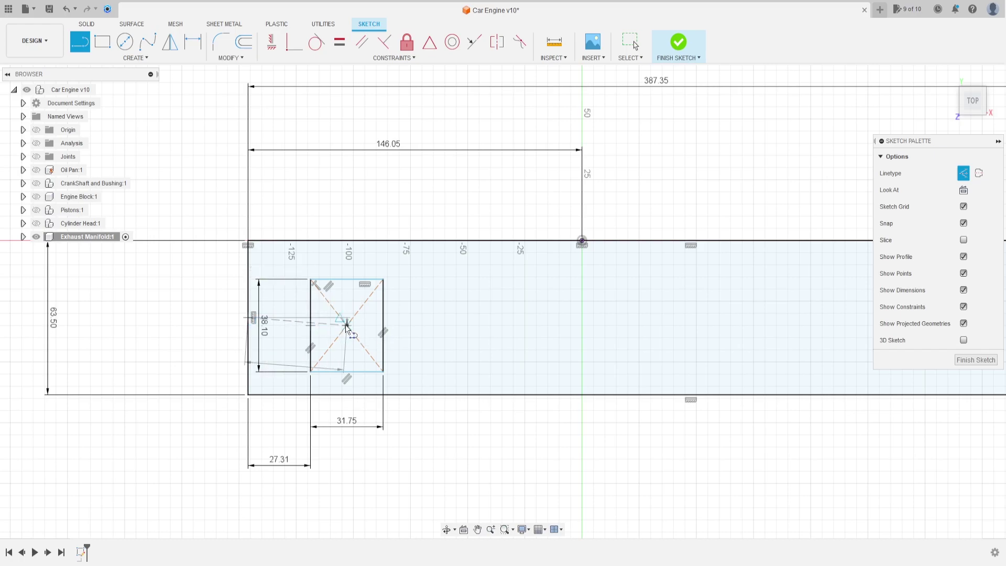
pyautogui.click(272, 43)
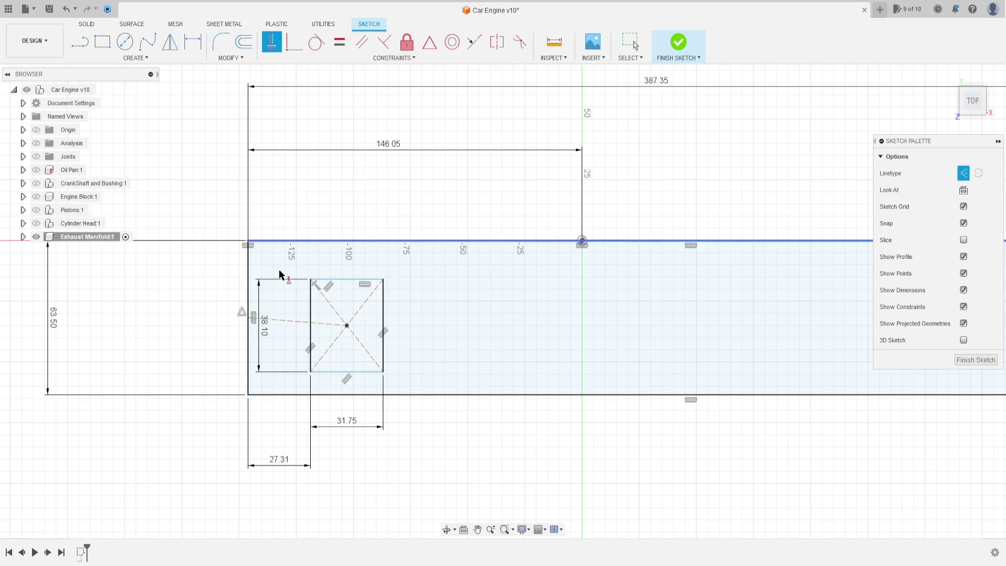
pyautogui.click(287, 326)
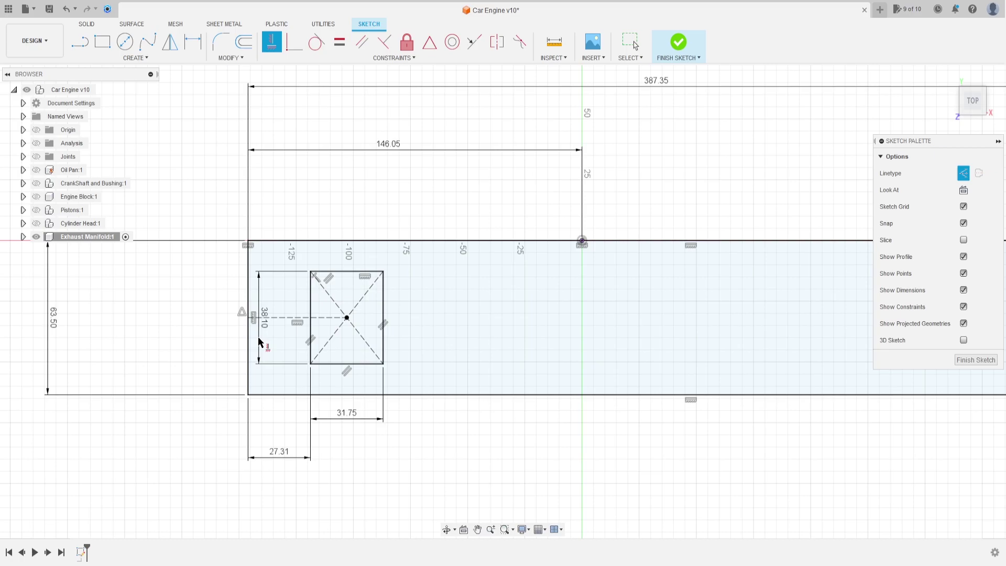
# Move the 38.10 dimension to the right of the small rectangle and line up the 31.75 dimension with the 27.31 one.
pyautogui.press('Escape')
pyautogui.moveTo(264, 317); pyautogui.dragTo(427, 323)
pyautogui.moveTo(350, 418); pyautogui.dragTo(348, 443)
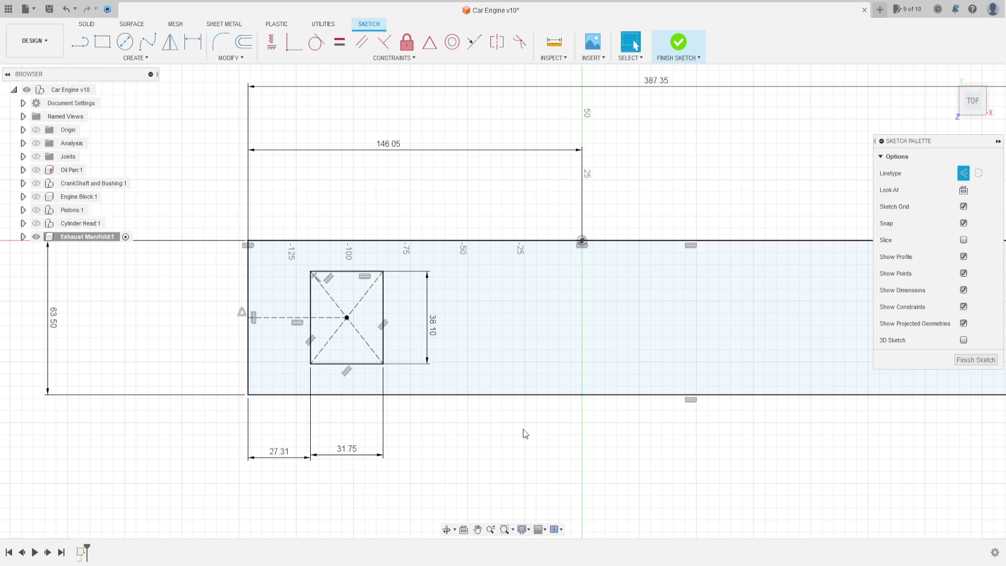
# Fillet all four corners of the small rectangle with a 6.35 mm radius.
pyautogui.click(220, 40)
pyautogui.scroll(3, 270, 328)
pyautogui.click(362, 225)
pyautogui.click(346, 240)
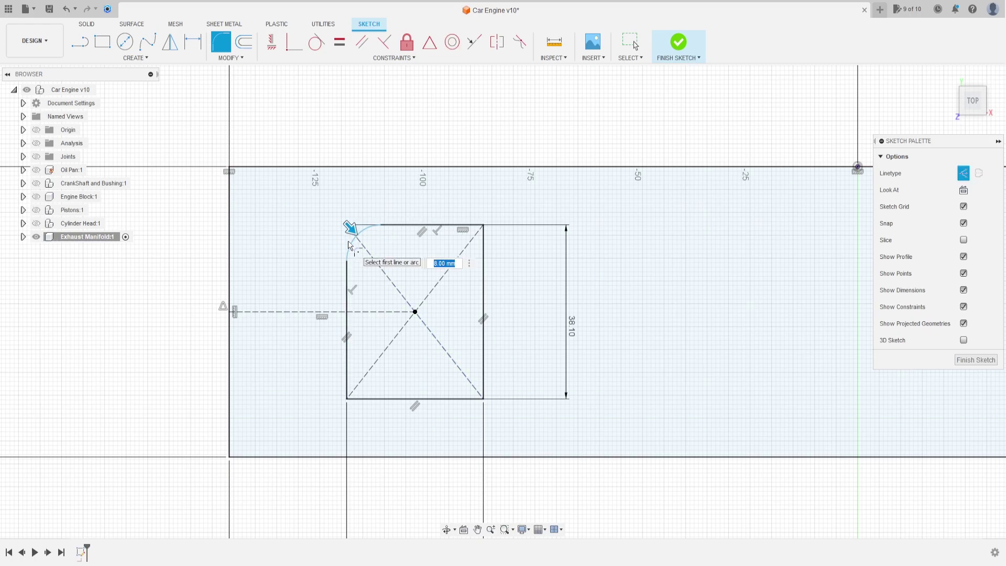
pyautogui.write('6.35')
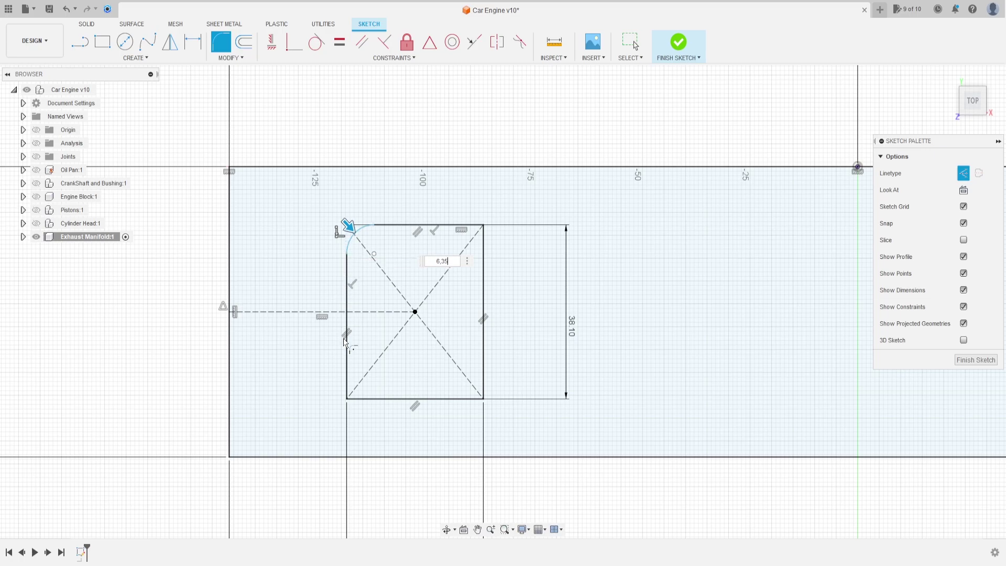
pyautogui.press('Return')
pyautogui.click(374, 398)
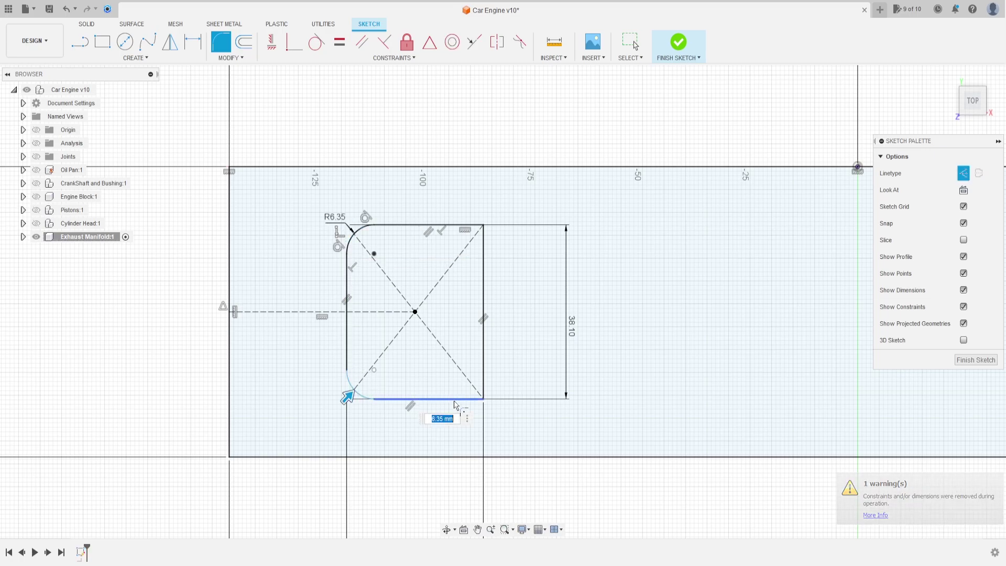
pyautogui.press('Return')
pyautogui.click(485, 372)
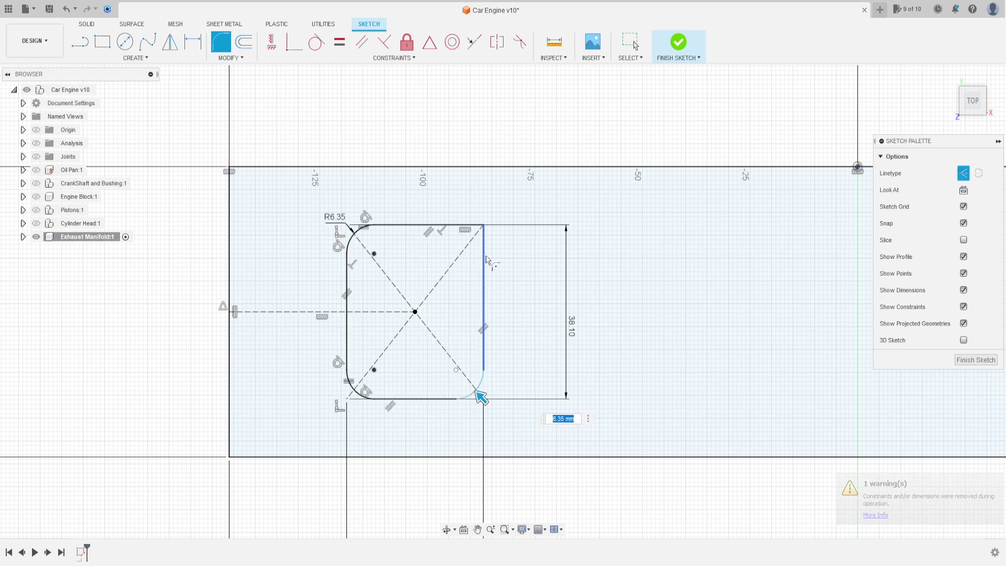
pyautogui.press('Return')
pyautogui.click(456, 229)
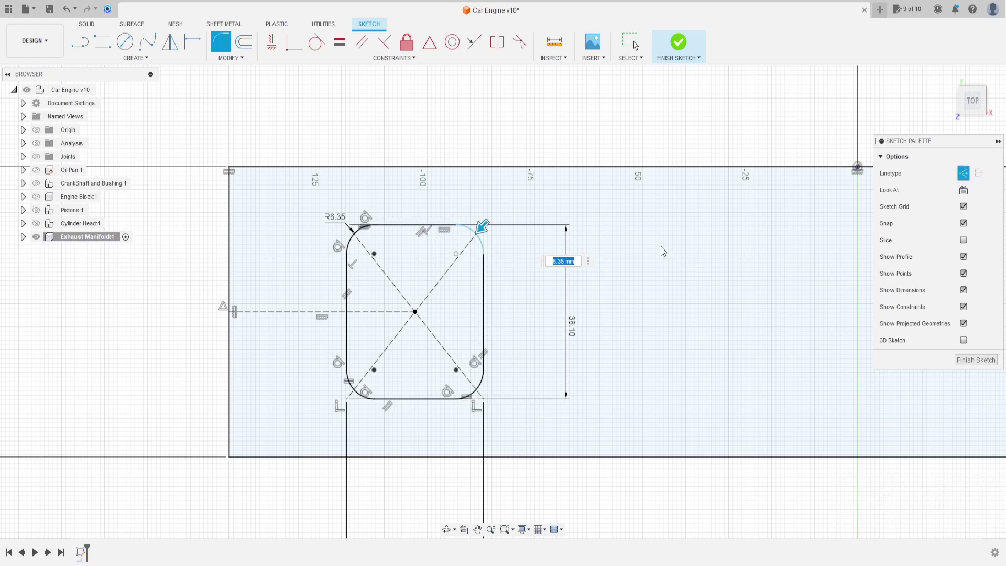
pyautogui.press('Return')
pyautogui.press('Escape')
# Move the R6.35 radius label above the top edge of the large rectangle, near its left end.
pyautogui.scroll(-3, 533, 363)
pyautogui.moveTo(634, 390); pyautogui.dragTo(508, 353, button='middle')
pyautogui.scroll(-5, 532, 373)
pyautogui.moveTo(506, 387); pyautogui.dragTo(479, 366, button='middle')
pyautogui.moveTo(322, 302)
pyautogui.mouseDown()
pyautogui.moveTo(324, 394)
pyautogui.moveTo(317, 294)
pyautogui.moveTo(294, 252)
pyautogui.moveTo(332, 267)
pyautogui.mouseUp()
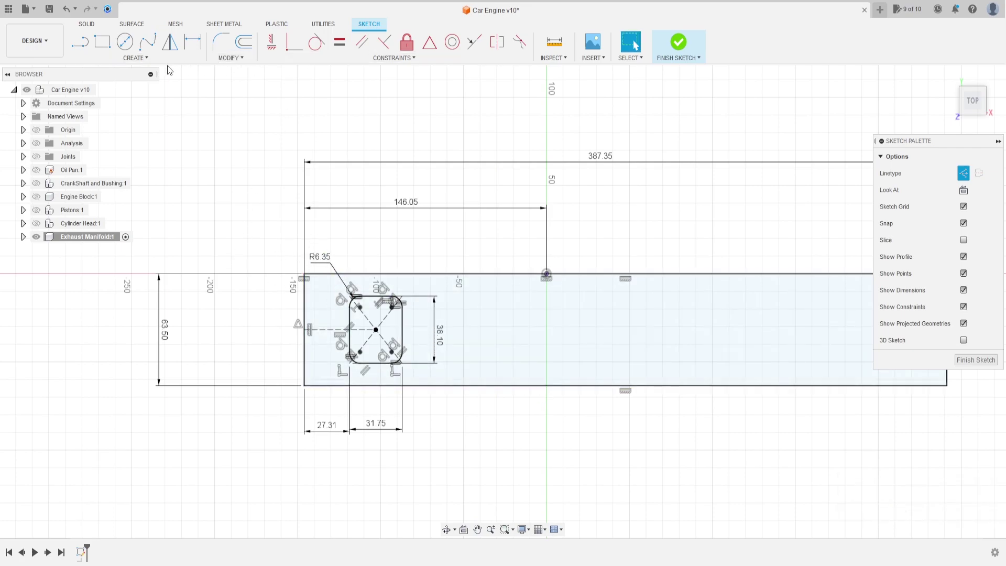
# Start a horizontal rectangular pattern of the entire rounded rectangle with quantity 3 and a distance of 50 mm.
pyautogui.click(135, 58)
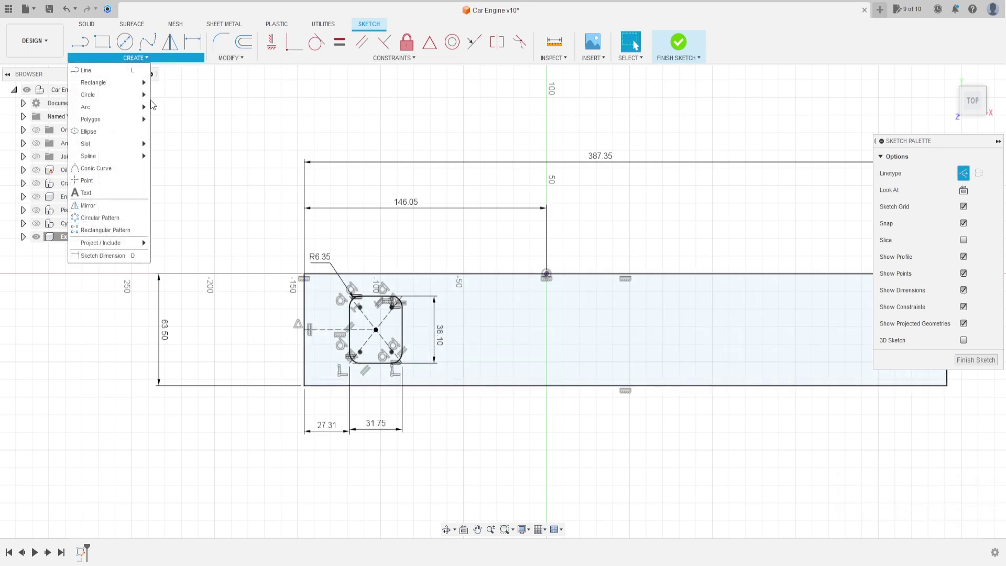
pyautogui.click(121, 229)
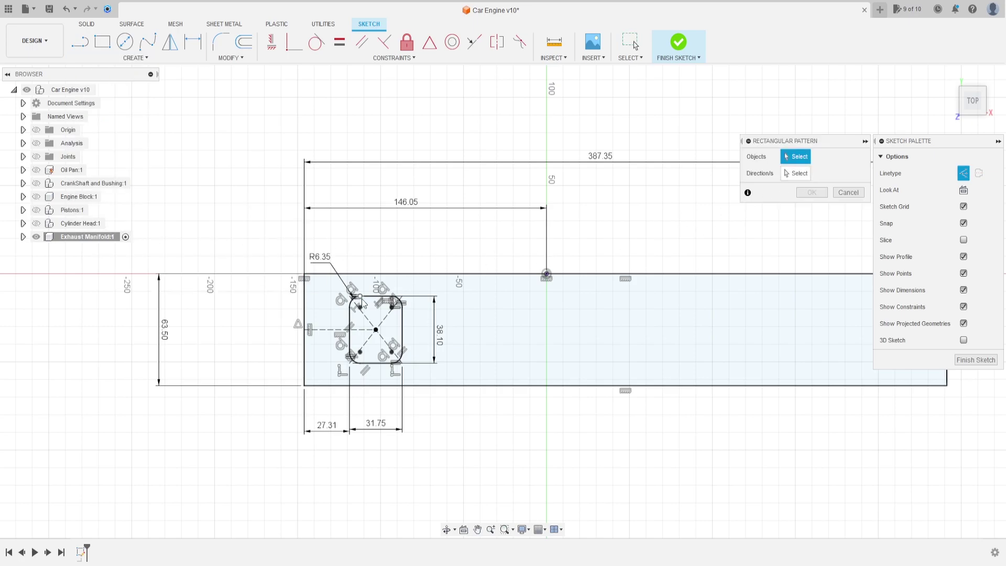
pyautogui.moveTo(326, 291); pyautogui.dragTo(442, 383)
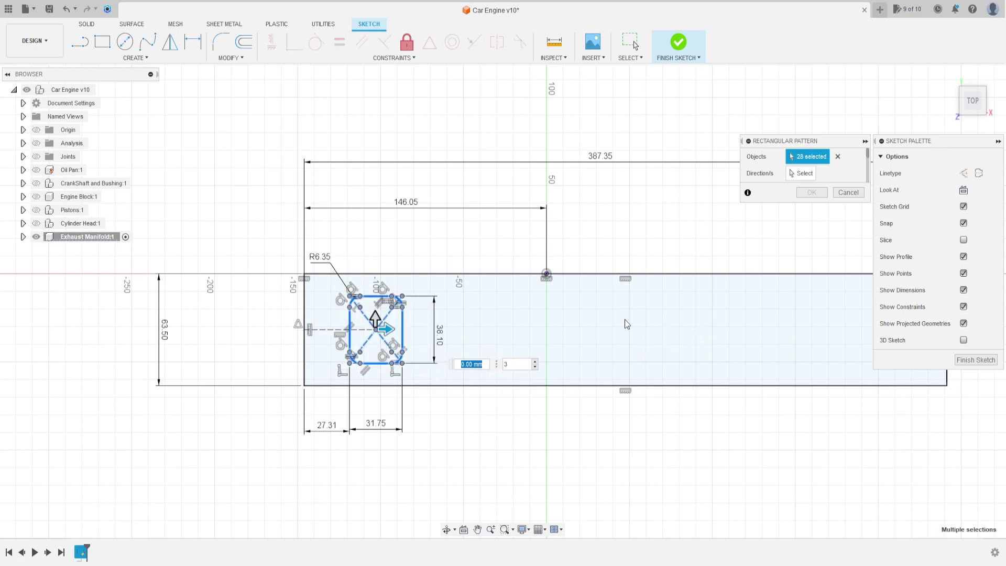
pyautogui.write('50')
pyautogui.press('Tab')
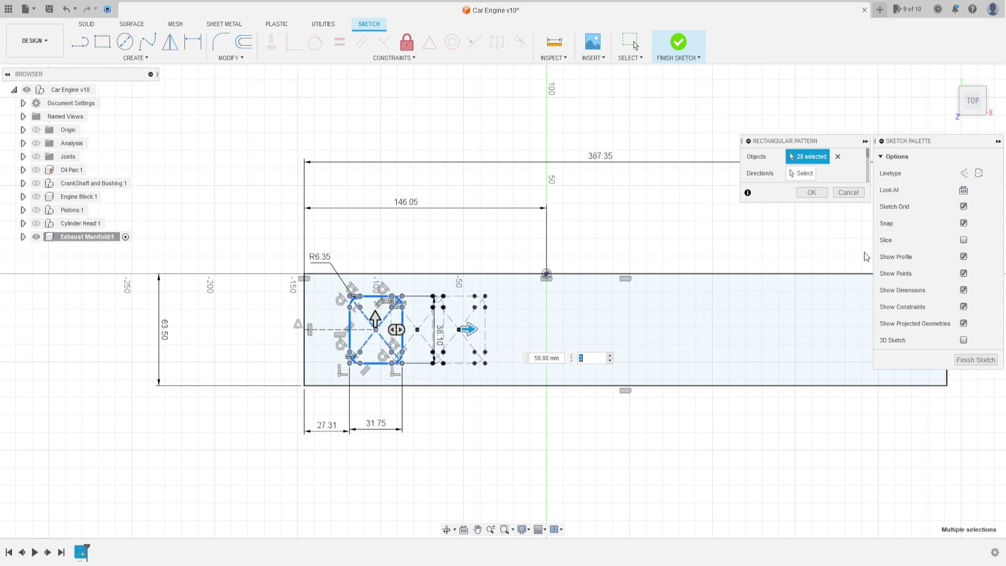
# Change the pattern distribution to Spacing, set the distance to 146.05 mm and create the three port openings.
pyautogui.click(998, 141)
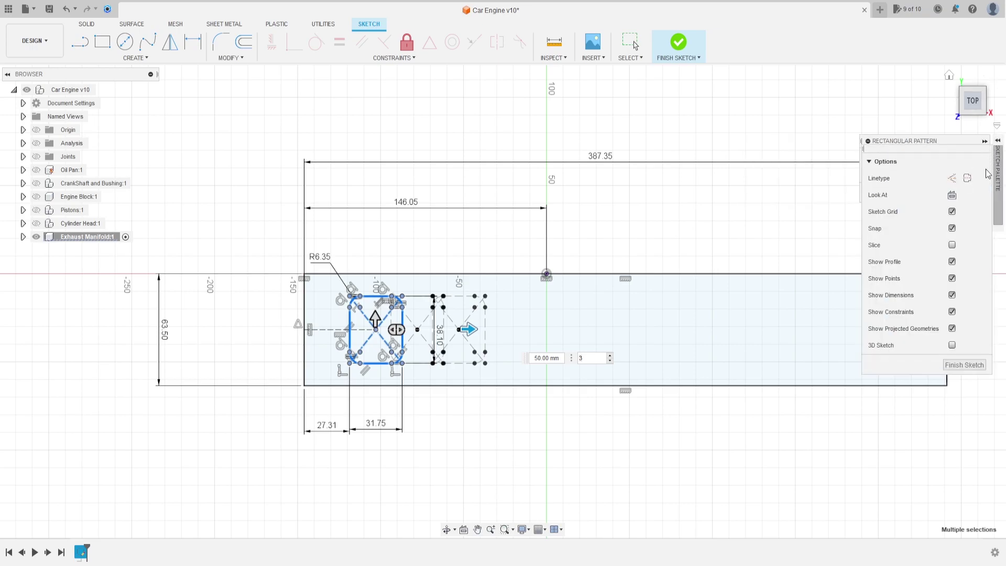
pyautogui.moveTo(946, 144); pyautogui.dragTo(832, 112)
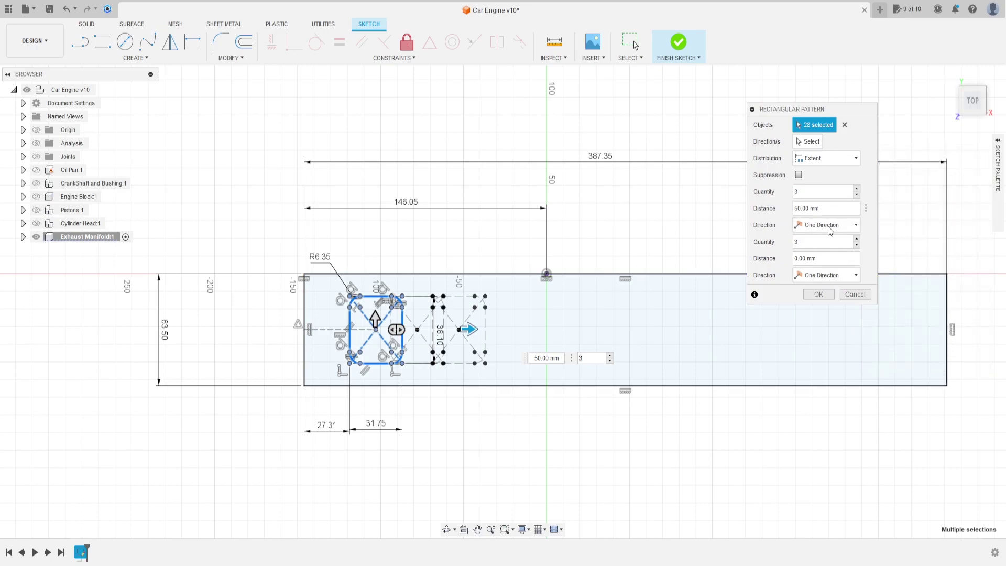
pyautogui.click(836, 158)
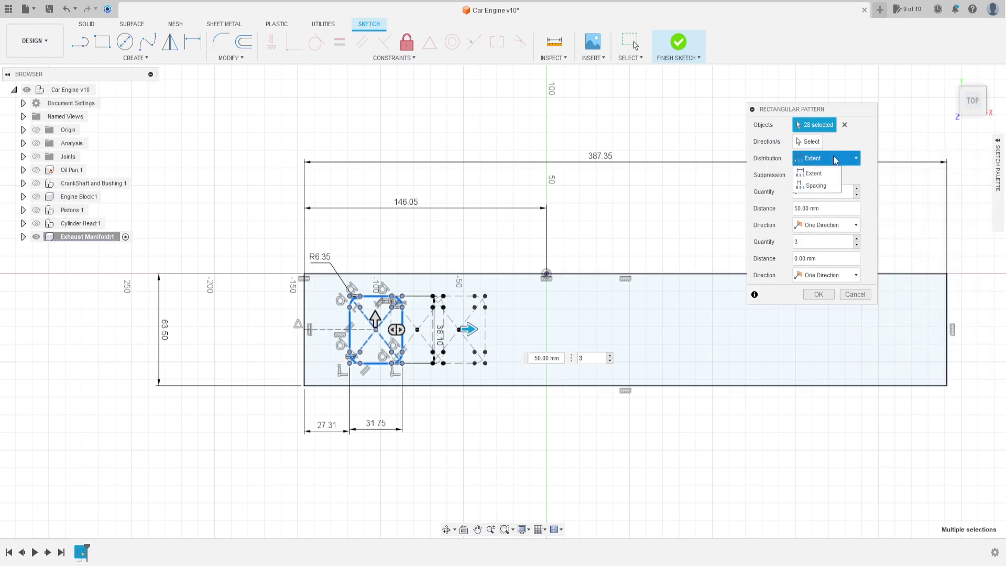
pyautogui.click(817, 185)
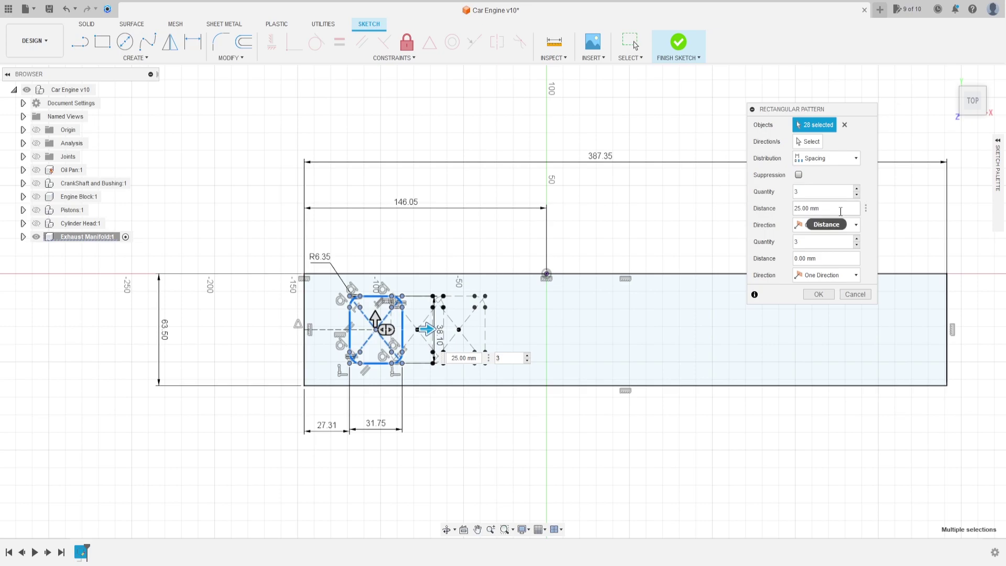
pyautogui.moveTo(821, 210); pyautogui.dragTo(782, 211)
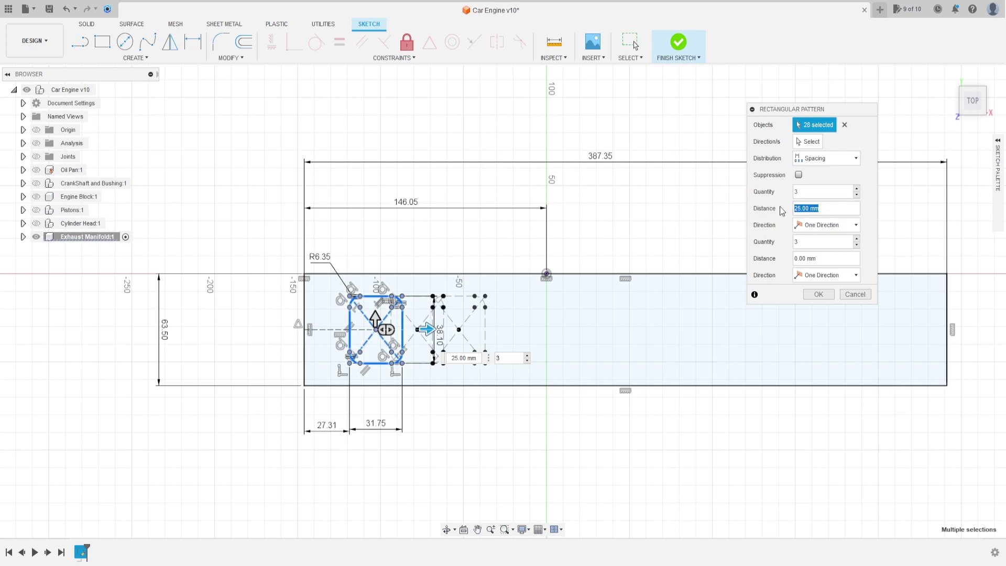
pyautogui.write('146,05')
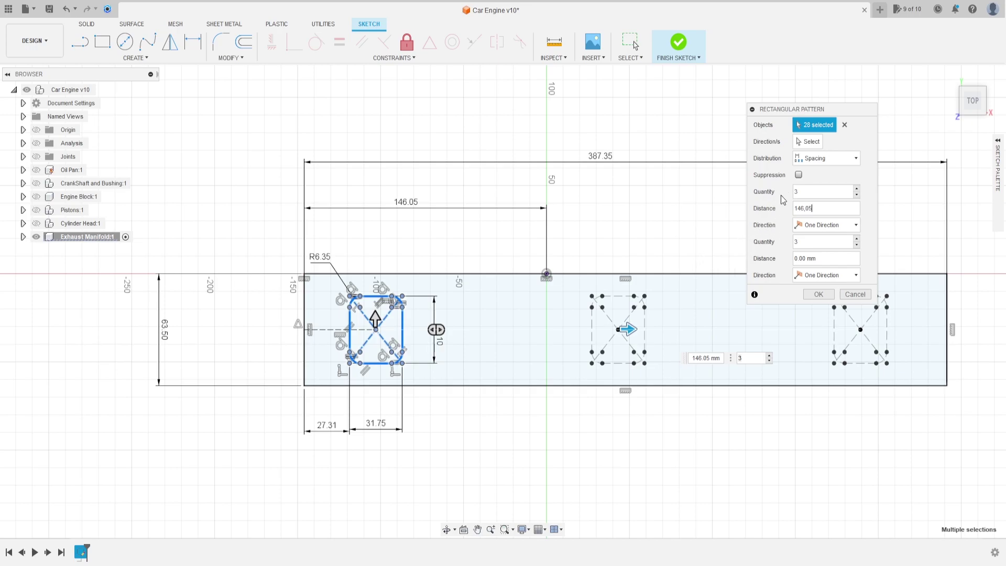
pyautogui.scroll(-3, 771, 369)
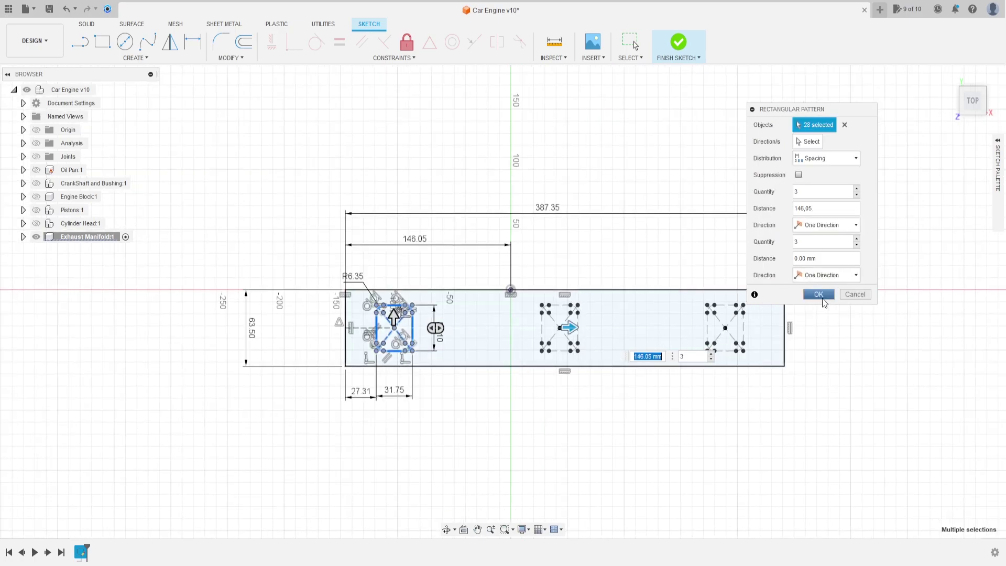
pyautogui.click(819, 294)
pyautogui.scroll(4, 500, 383)
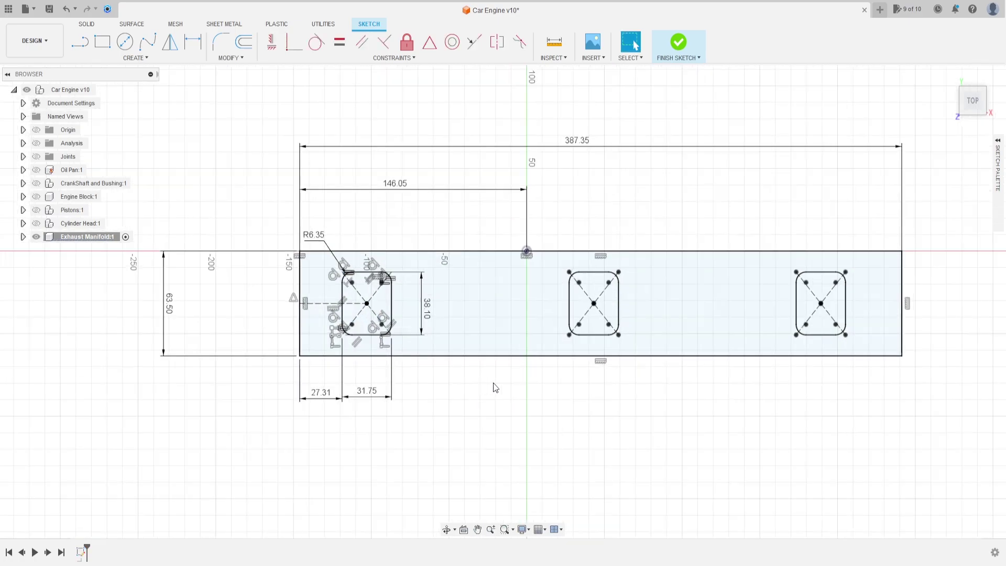
pyautogui.scroll(-3, 577, 338)
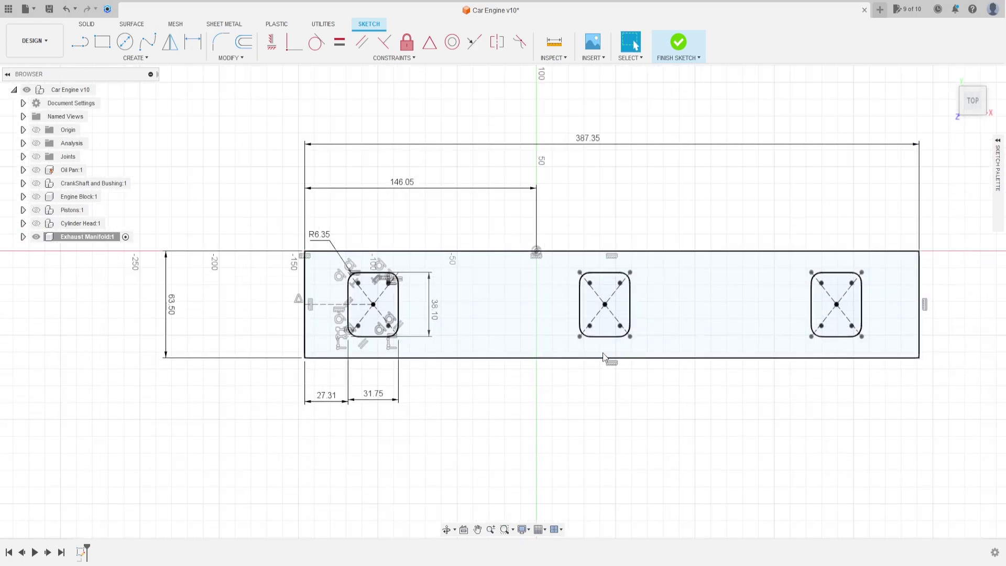
# Start an ellipse centered below the large rectangle, slightly left of the origin, with a vertical first axis of 114.68 mm.
pyautogui.click(149, 62)
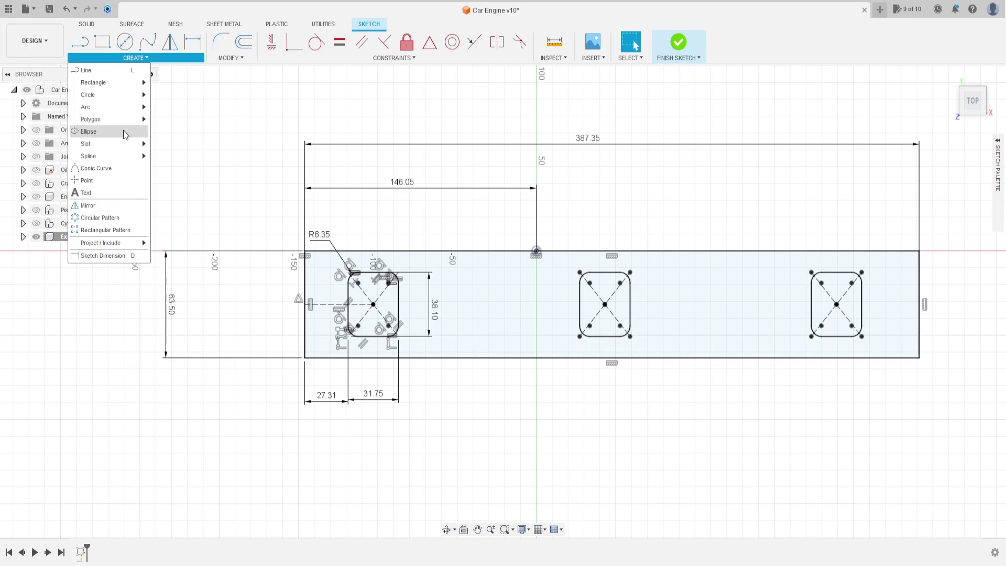
pyautogui.moveTo(125, 146)
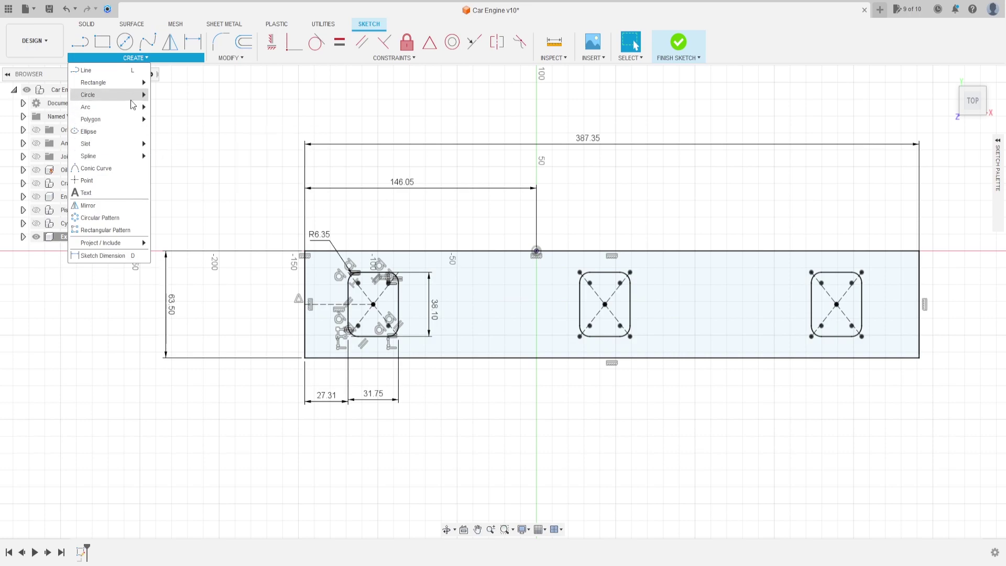
pyautogui.moveTo(132, 161)
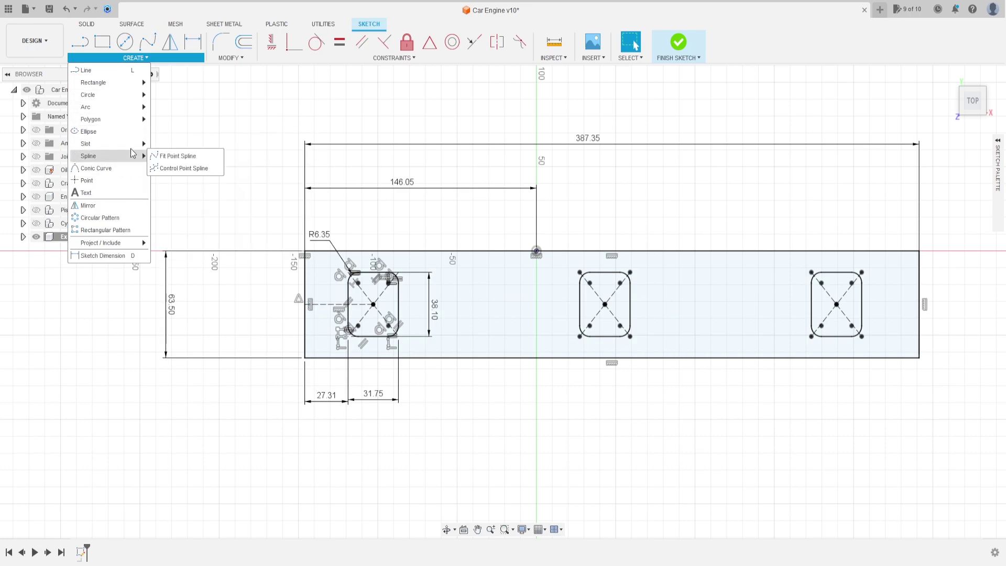
pyautogui.moveTo(132, 144)
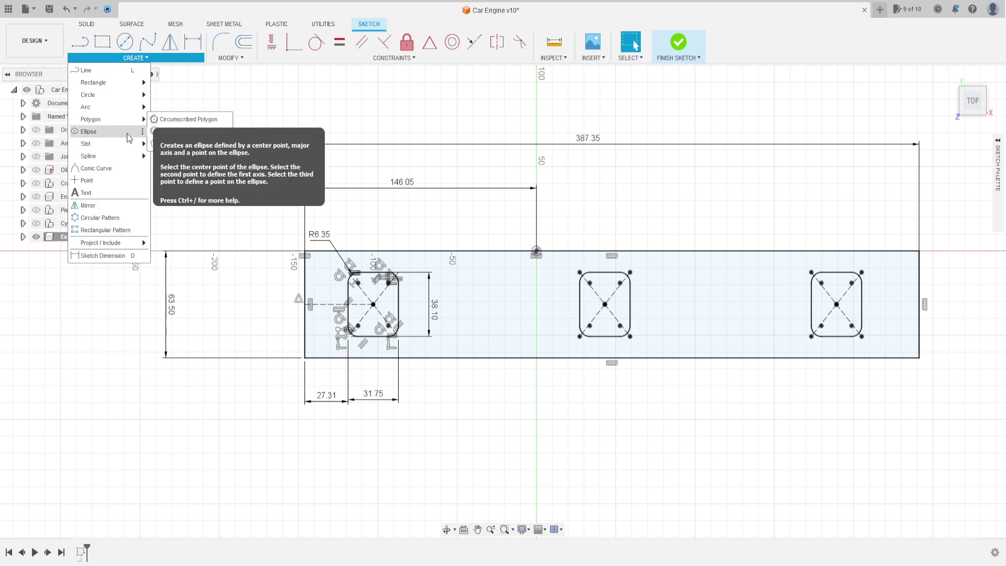
pyautogui.click(126, 131)
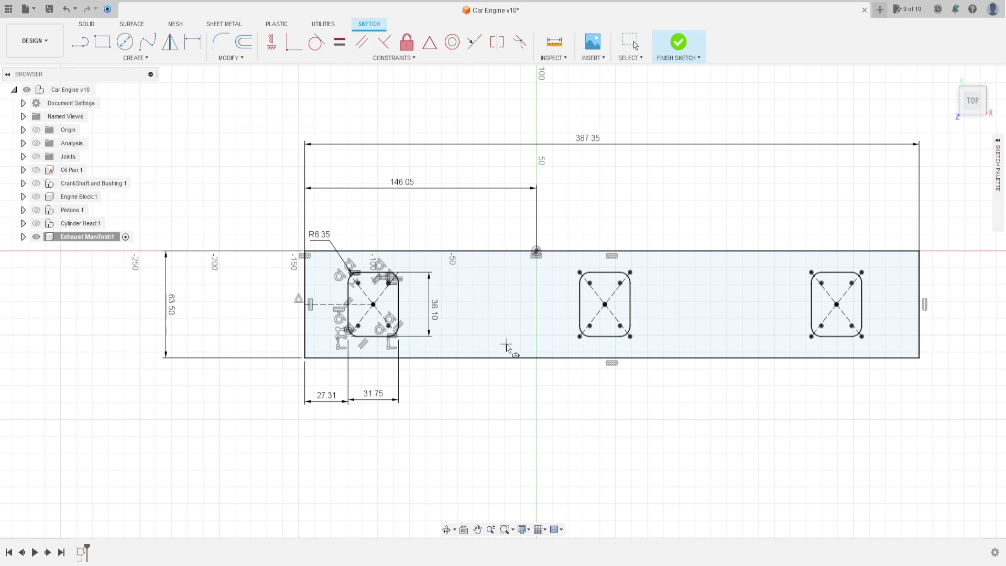
pyautogui.click(504, 410)
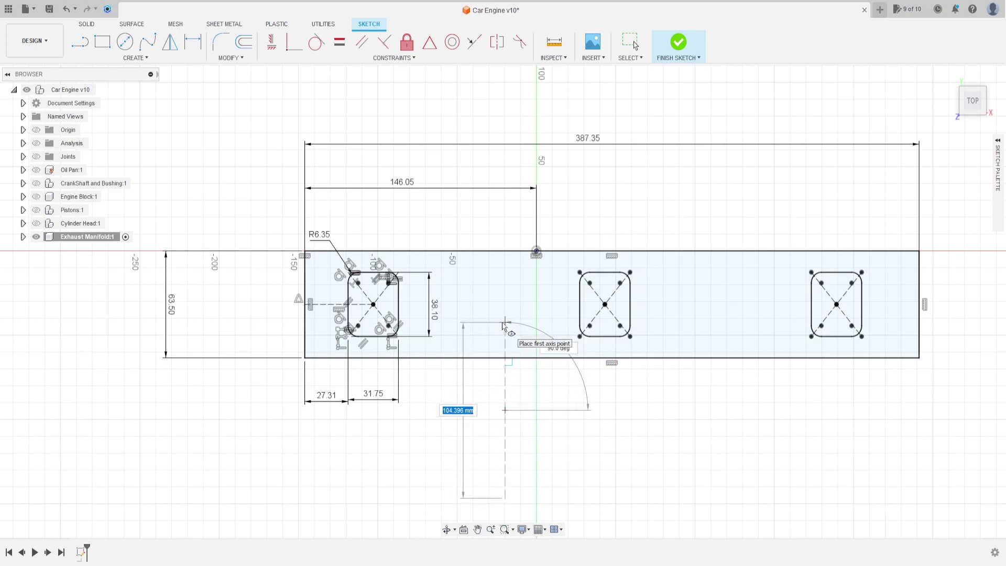
pyautogui.write('114,68')
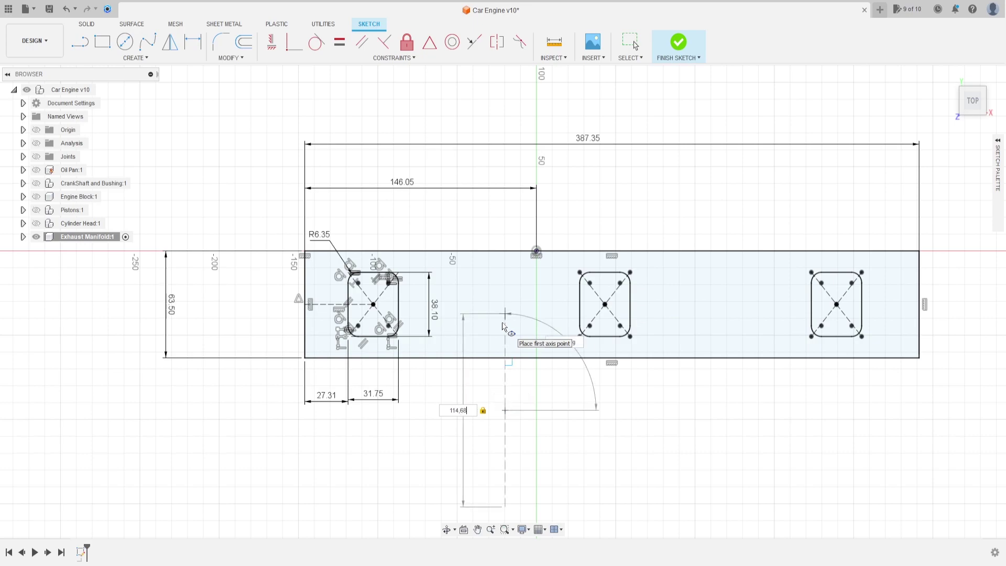
pyautogui.press('Return')
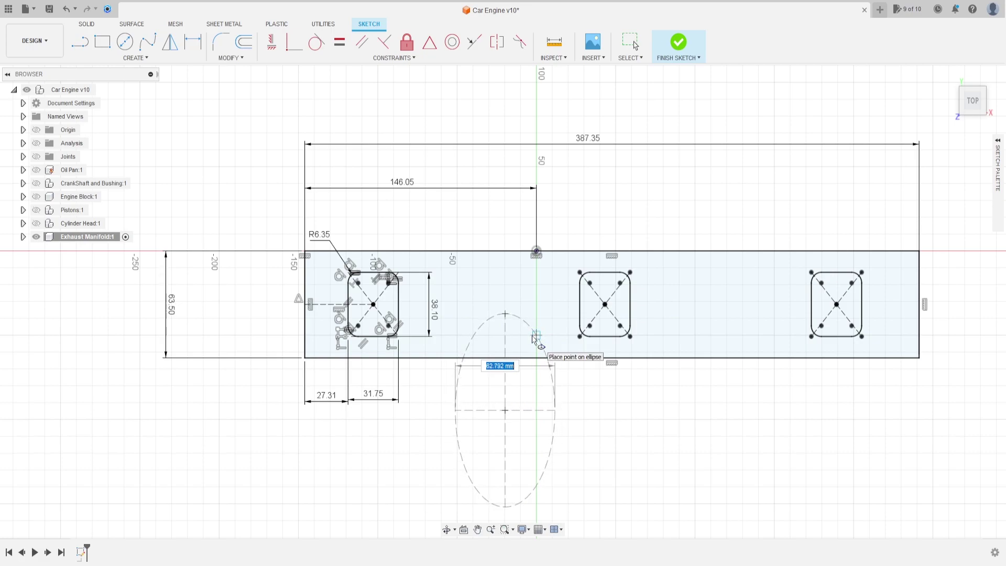
# Set the ellipse's second axis to 47.61 mm and place it to complete the ellipse.
pyautogui.write('47')
pyautogui.press('Tab')
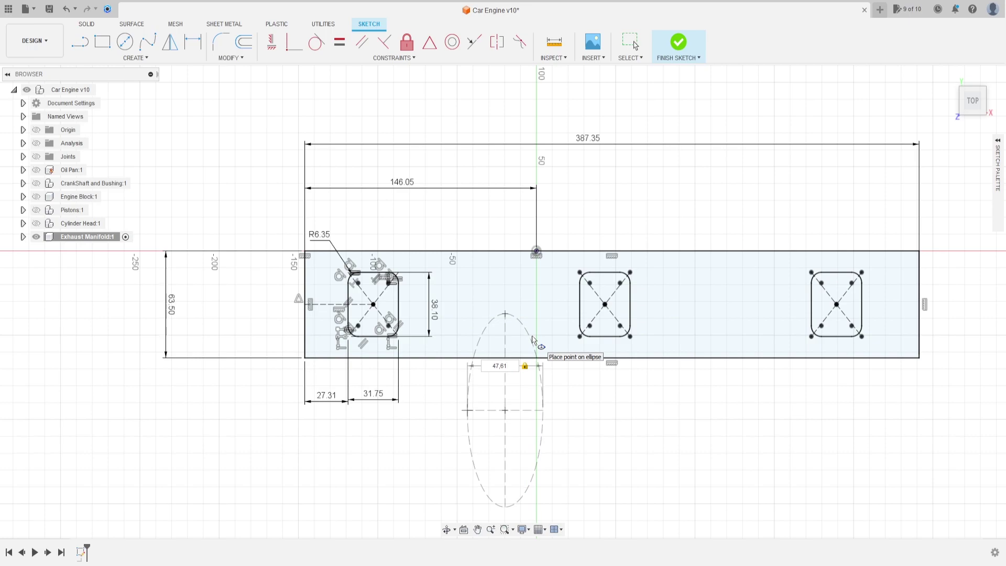
pyautogui.click(997, 140)
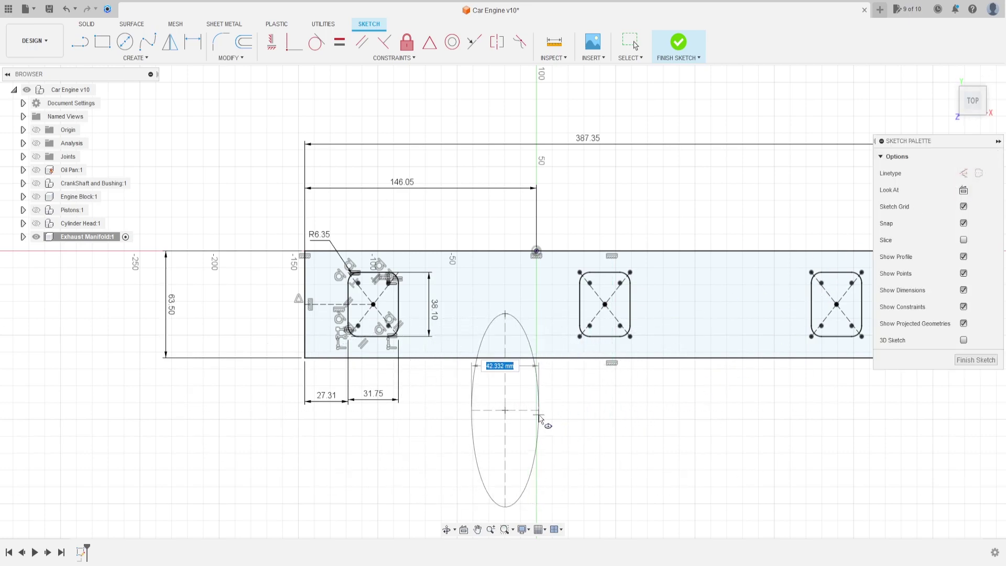
pyautogui.write('47,61')
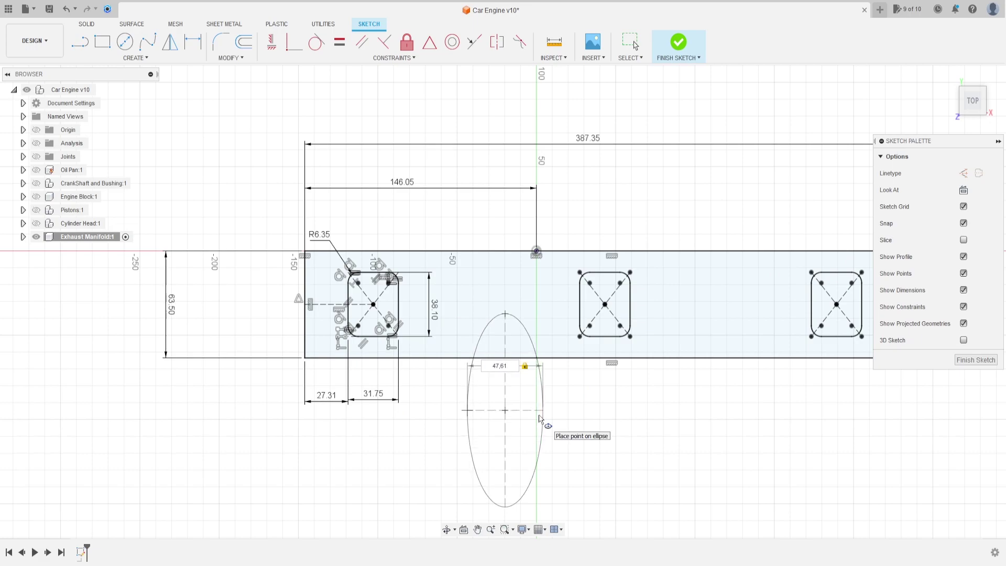
pyautogui.click(540, 420)
pyautogui.press('Escape')
# Move the ellipse's 114.68 height dimension just beside its outline and its 47.61 width dimension below the ellipse.
pyautogui.moveTo(540, 421); pyautogui.dragTo(579, 429)
pyautogui.moveTo(505, 389); pyautogui.dragTo(503, 504)
pyautogui.scroll(-3, 503, 504)
pyautogui.moveTo(503, 464); pyautogui.dragTo(495, 367, button='middle')
pyautogui.scroll(2, 494, 366)
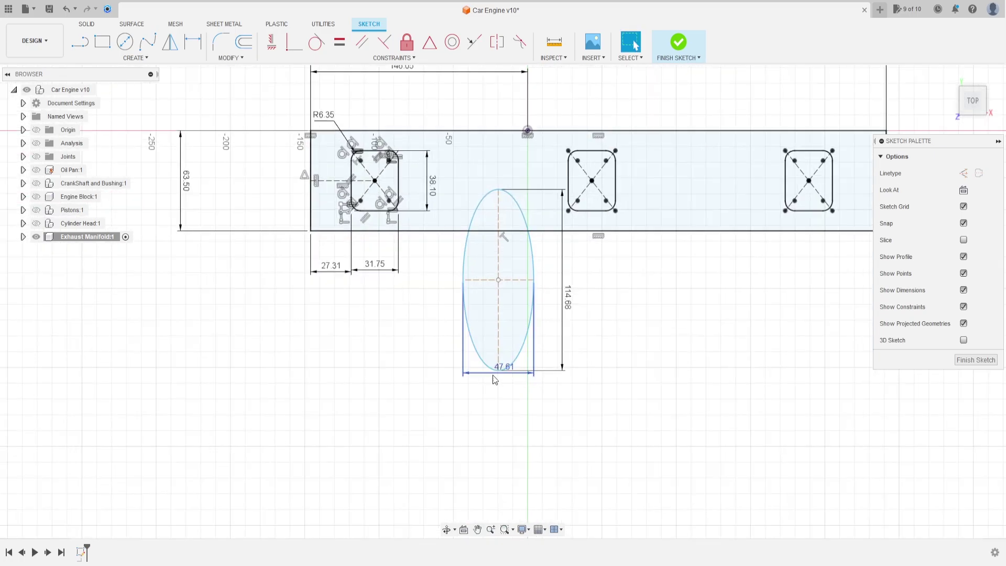
pyautogui.moveTo(488, 377); pyautogui.dragTo(498, 412)
# Dimension the ellipse's center 35.68 mm below the lower edge of the large rectangle.
pyautogui.click(192, 42)
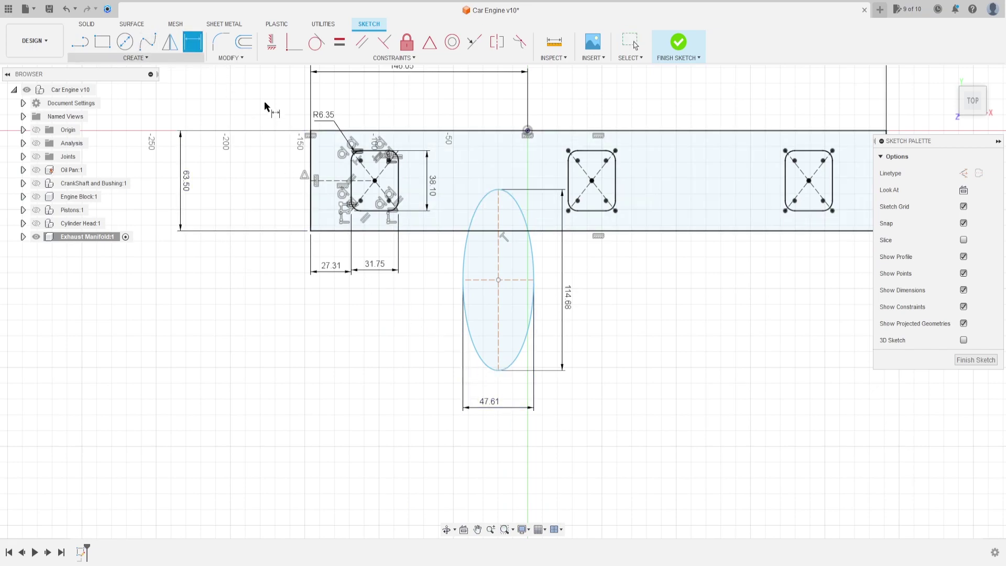
pyautogui.click(499, 281)
pyautogui.click(505, 230)
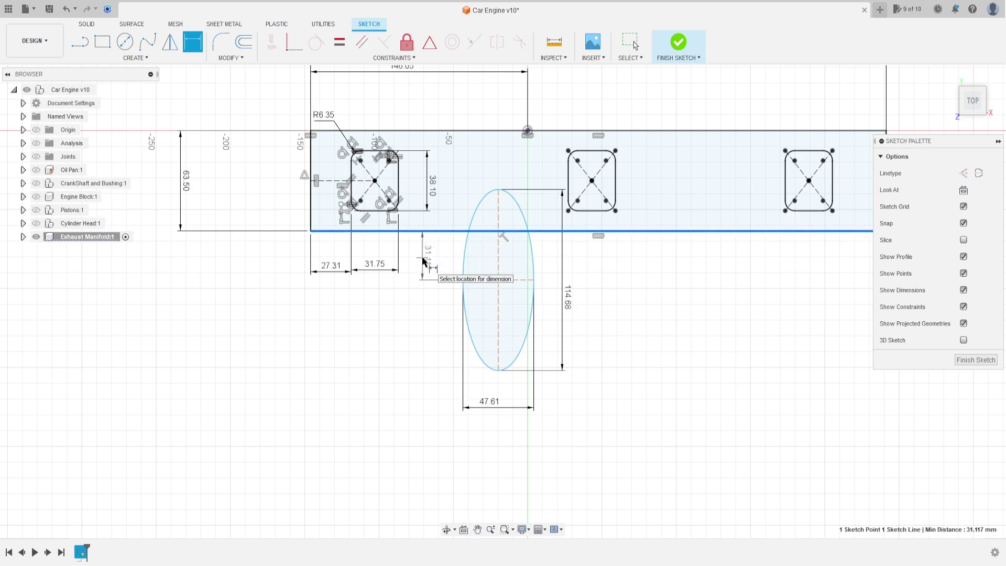
pyautogui.click(424, 260)
pyautogui.write('35.68')
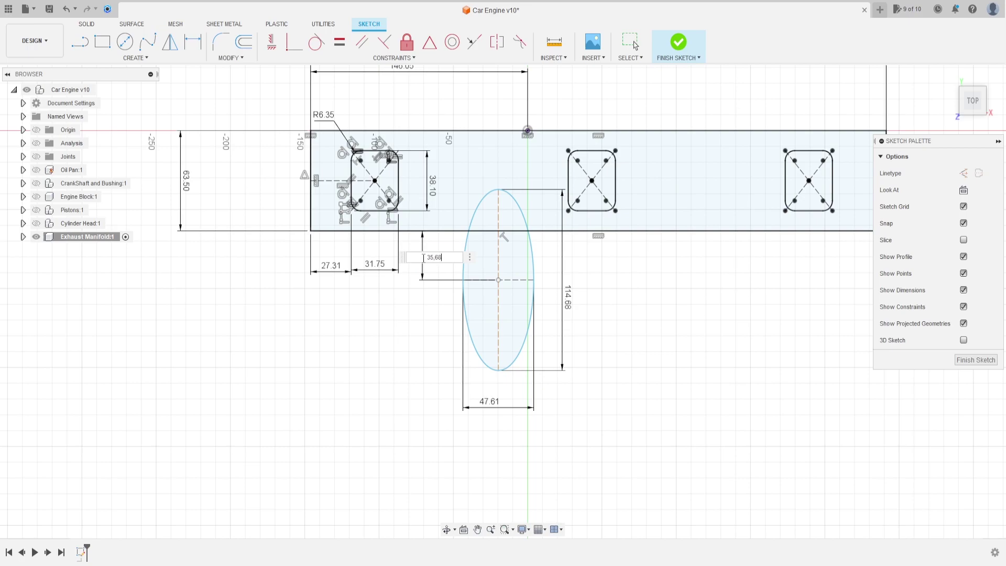
pyautogui.write('5,68')
pyautogui.press('Return')
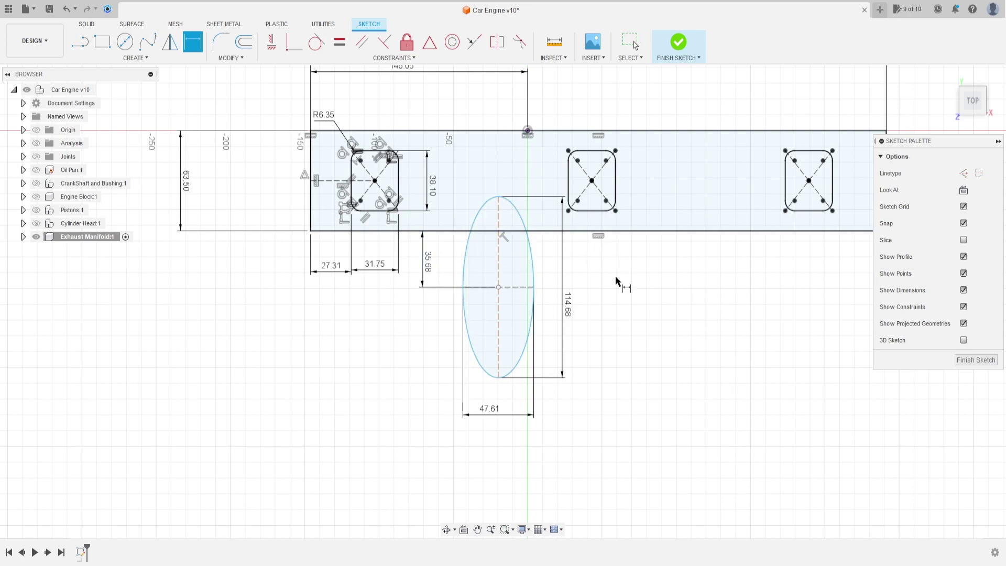
# Constrain the ellipse's center to be vertically aligned with the sketch origin.
pyautogui.click(271, 41)
pyautogui.click(499, 287)
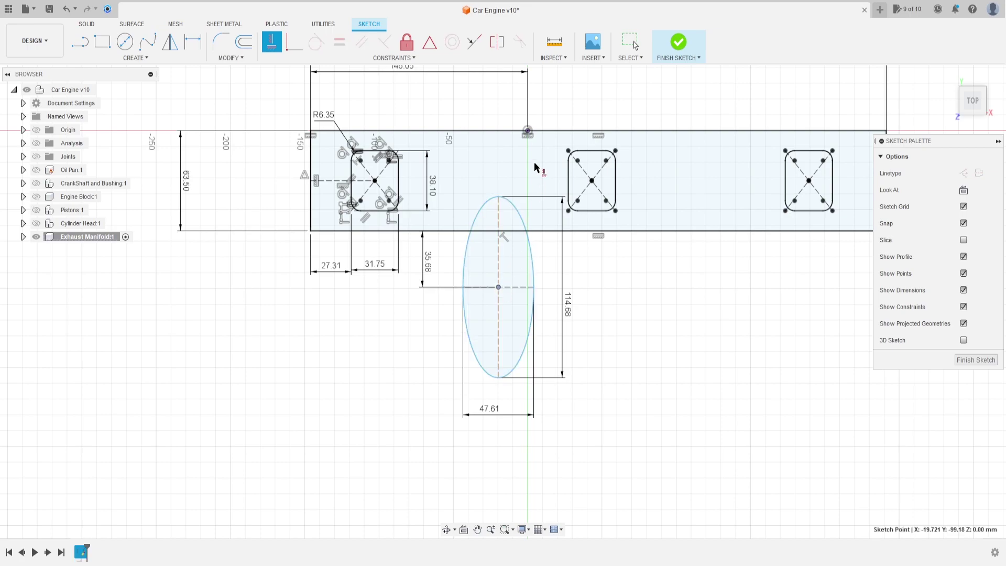
pyautogui.click(528, 131)
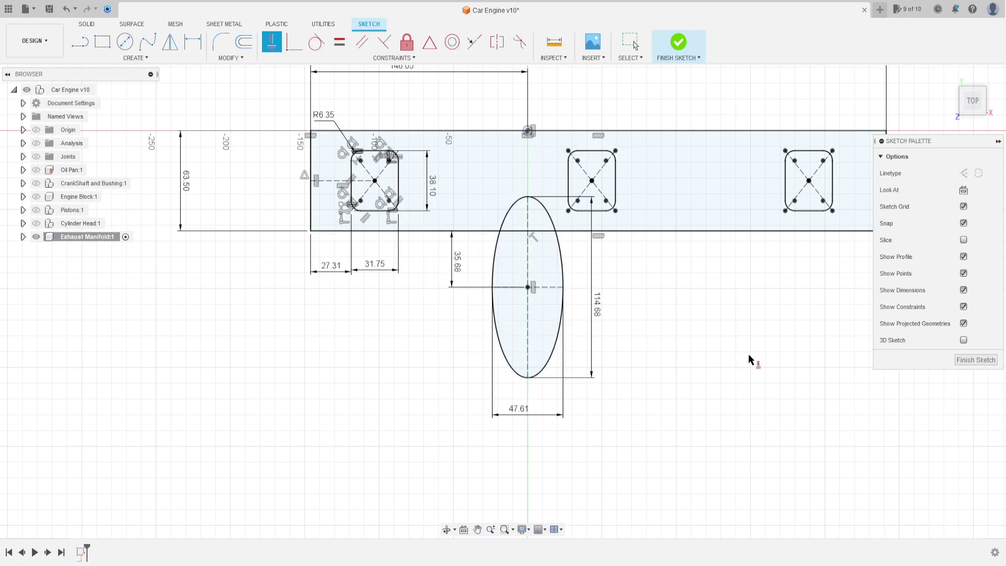
# Create a horizontal rectangular pattern of the ellipse with quantity 2 and a spacing of 146.05 mm.
pyautogui.moveTo(730, 353); pyautogui.dragTo(665, 370, button='middle')
pyautogui.click(136, 57)
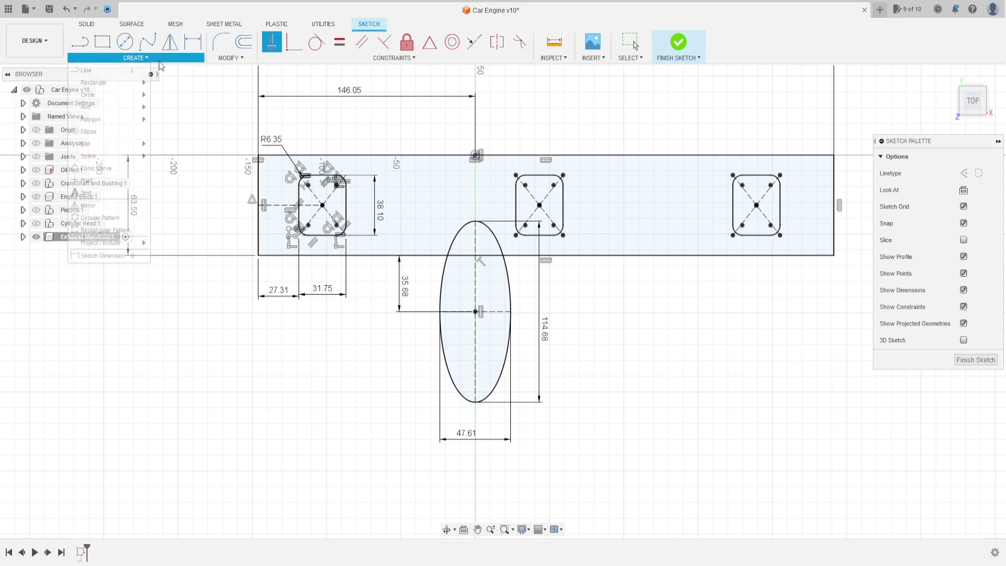
pyautogui.click(116, 229)
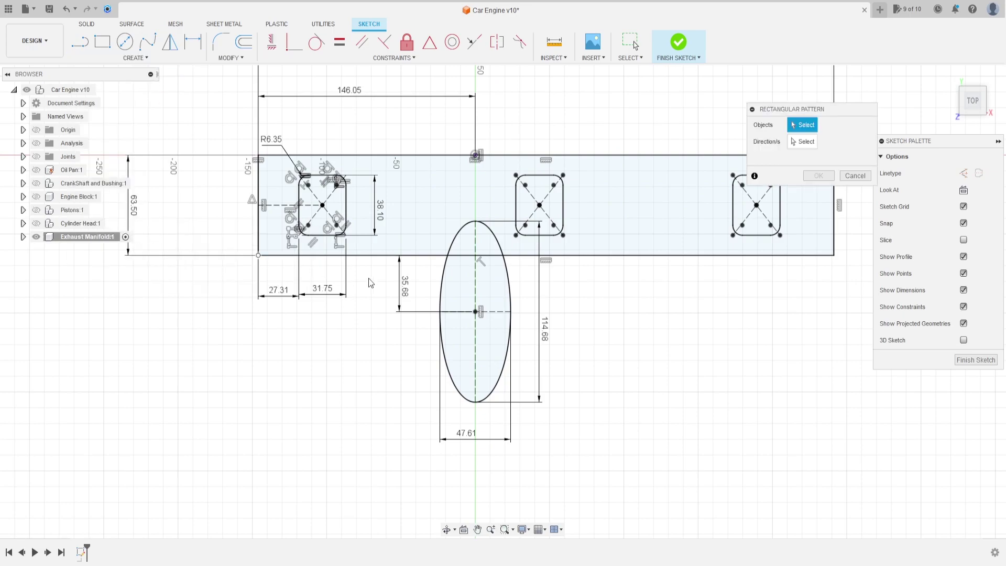
pyautogui.click(442, 297)
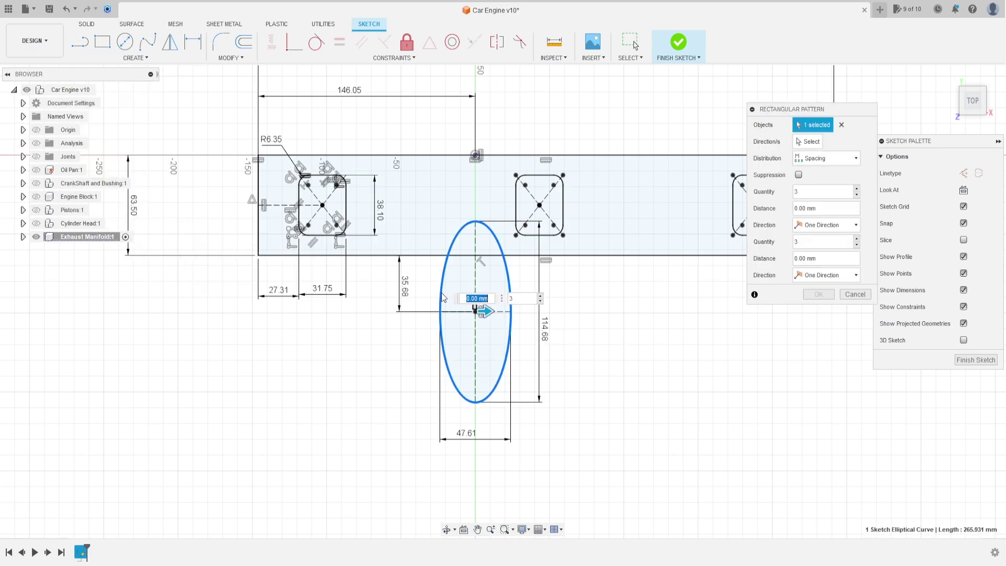
pyautogui.click(857, 194)
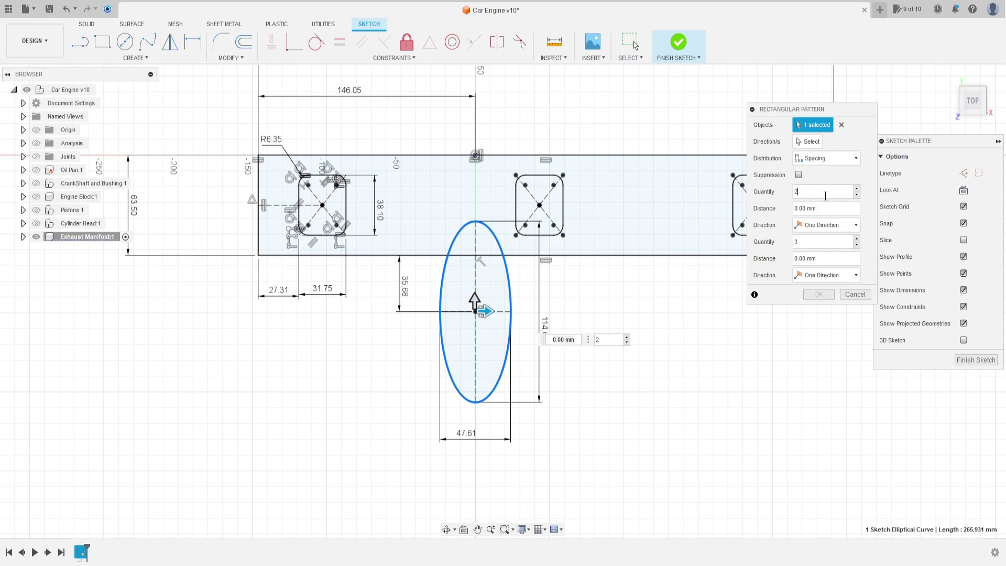
pyautogui.click(820, 208)
pyautogui.moveTo(486, 311); pyautogui.dragTo(530, 312)
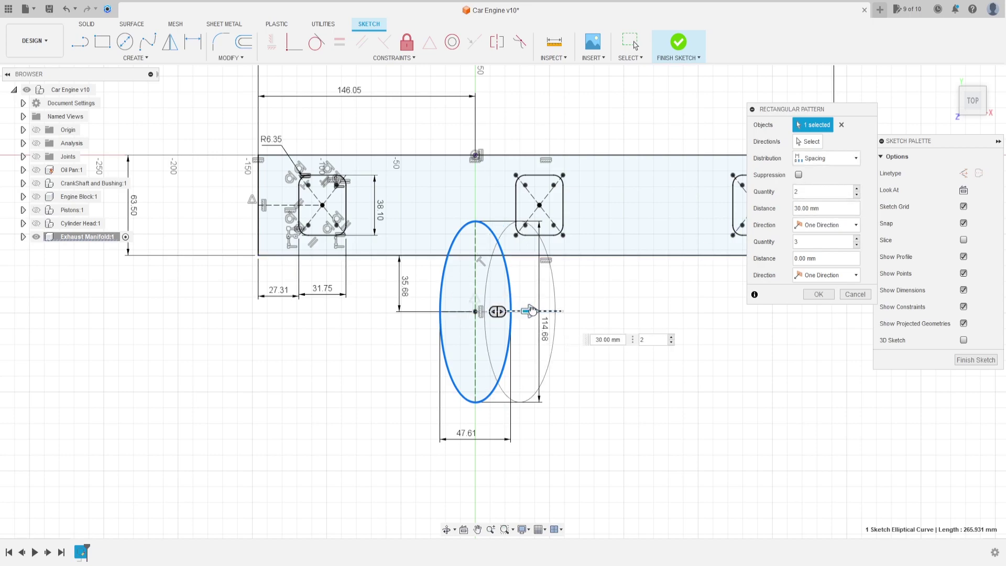
pyautogui.doubleClick(607, 339)
pyautogui.write('146')
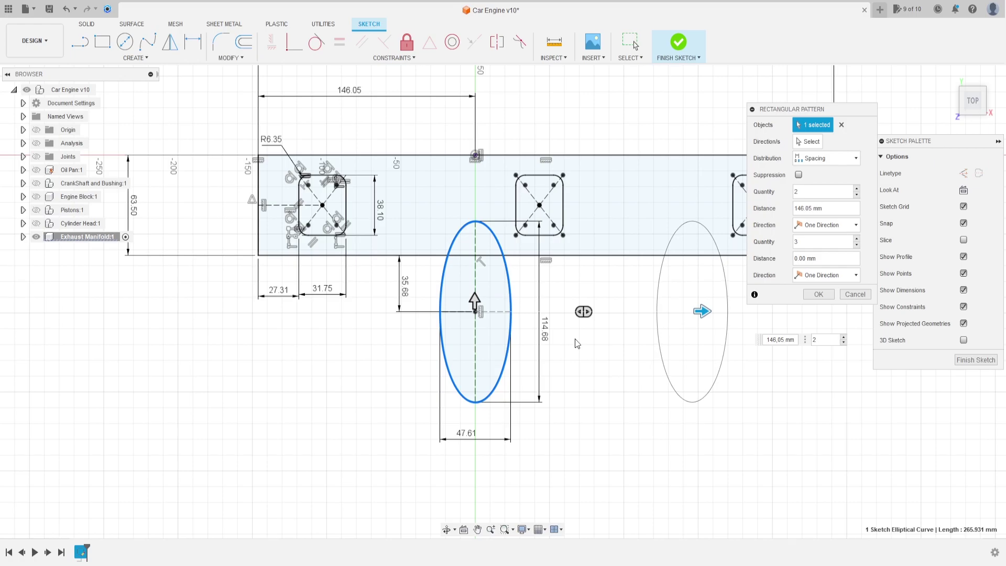
pyautogui.write('.05')
pyautogui.press('Return')
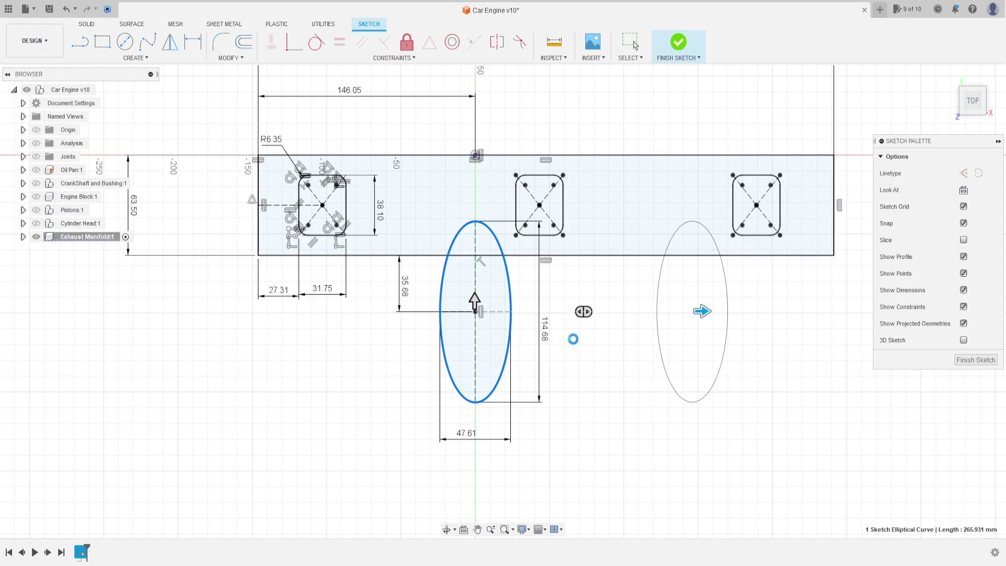
# Trim the lower parts of both ellipses and the rectangle edge segments between their arcs, then finish the flange sketch.
pyautogui.click(230, 57)
pyautogui.click(237, 96)
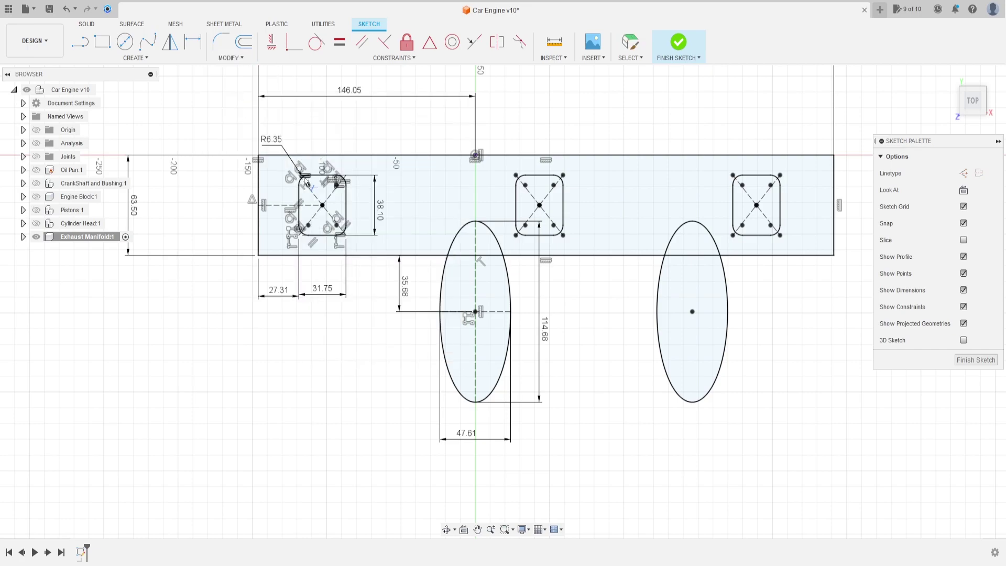
pyautogui.click(442, 287)
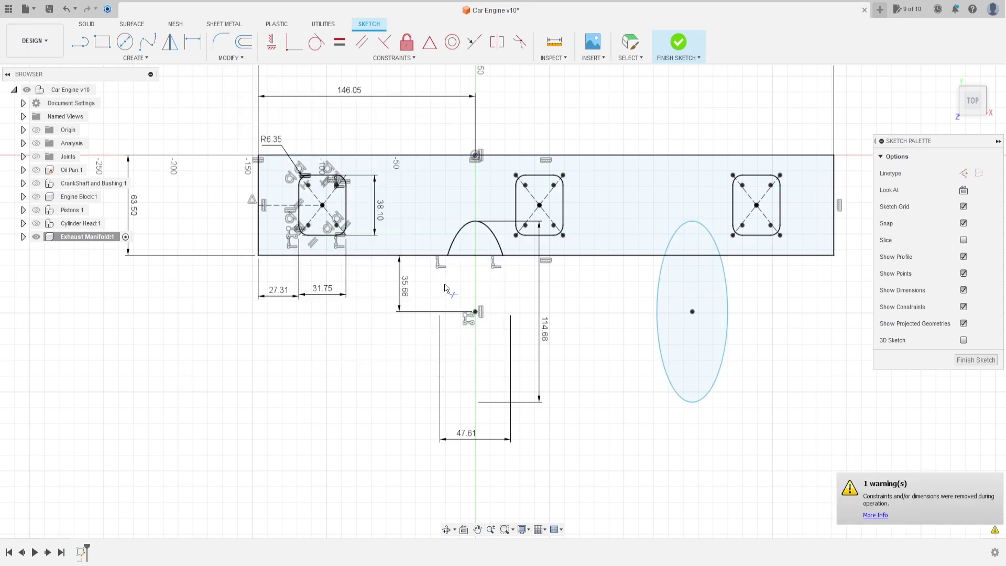
pyautogui.click(664, 274)
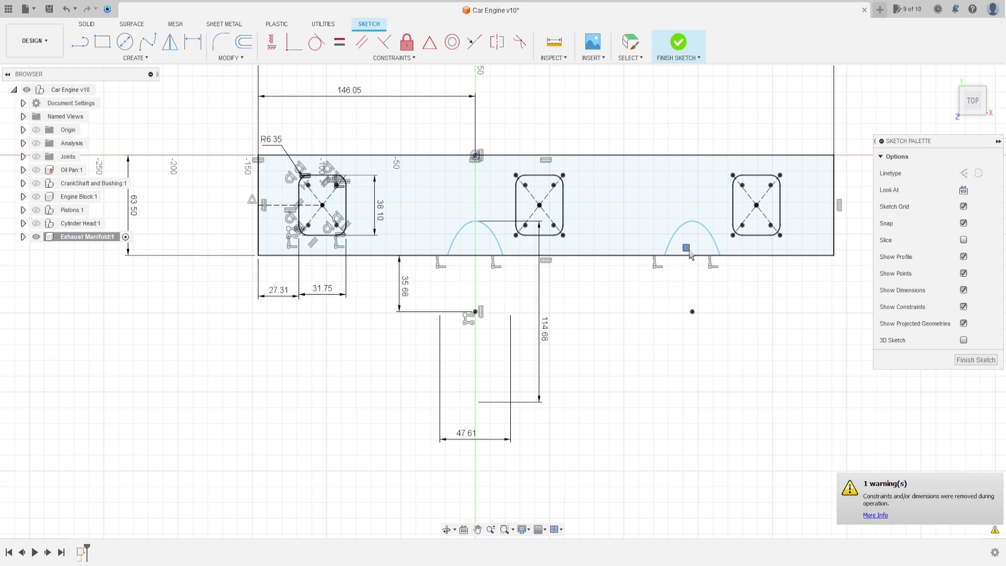
pyautogui.click(476, 256)
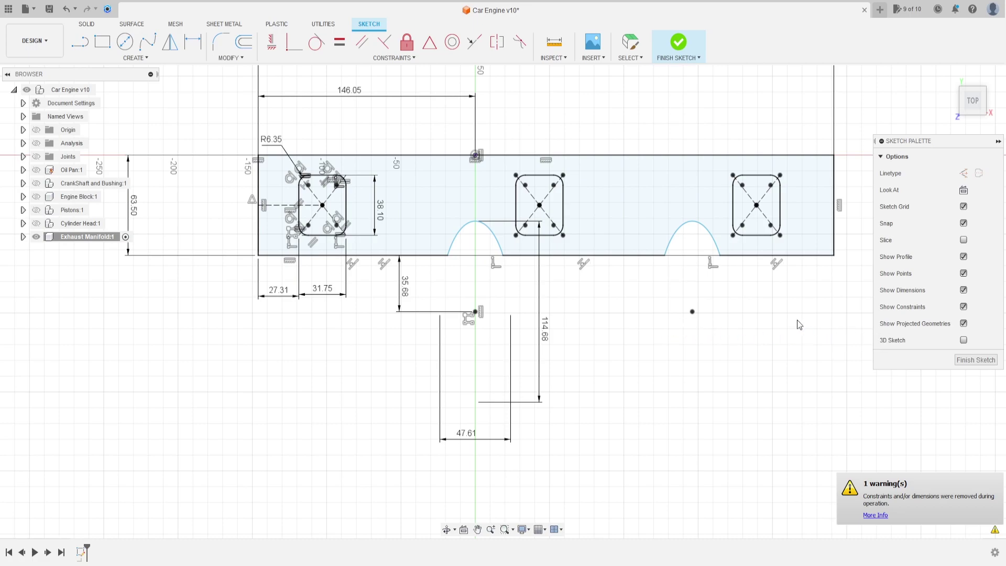
pyautogui.press('Escape')
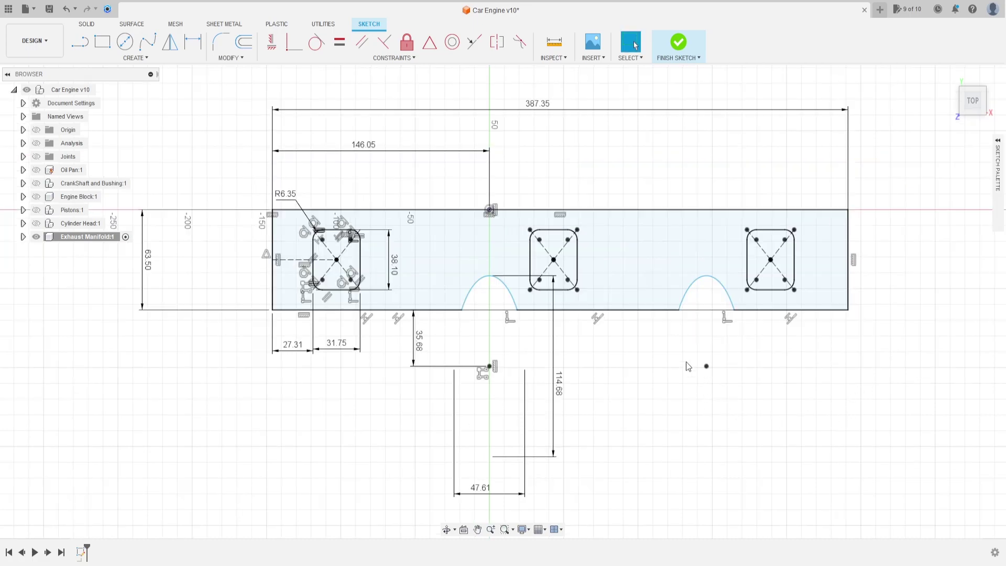
pyautogui.click(678, 43)
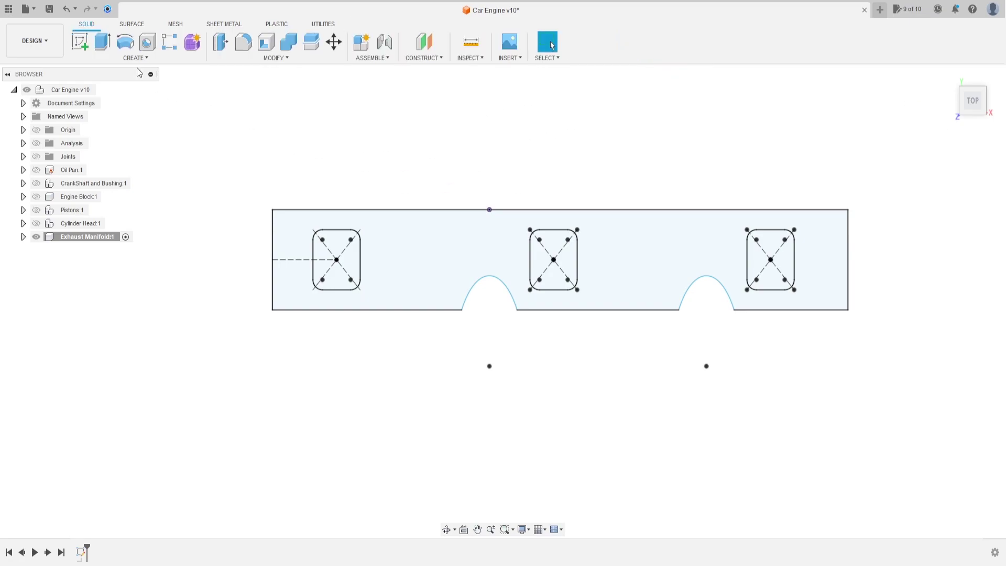
# Start a new sketch on the vertical YZ plane, perpendicular to the length of the flange.
pyautogui.click(80, 41)
pyautogui.moveTo(711, 168)
pyautogui.keyDown('shift'); pyautogui.mouseDown(button='middle')
pyautogui.moveTo(665, 168)
pyautogui.moveTo(710, 103)
pyautogui.moveTo(710, 115)
pyautogui.mouseUp(button='middle'); pyautogui.keyUp('shift')
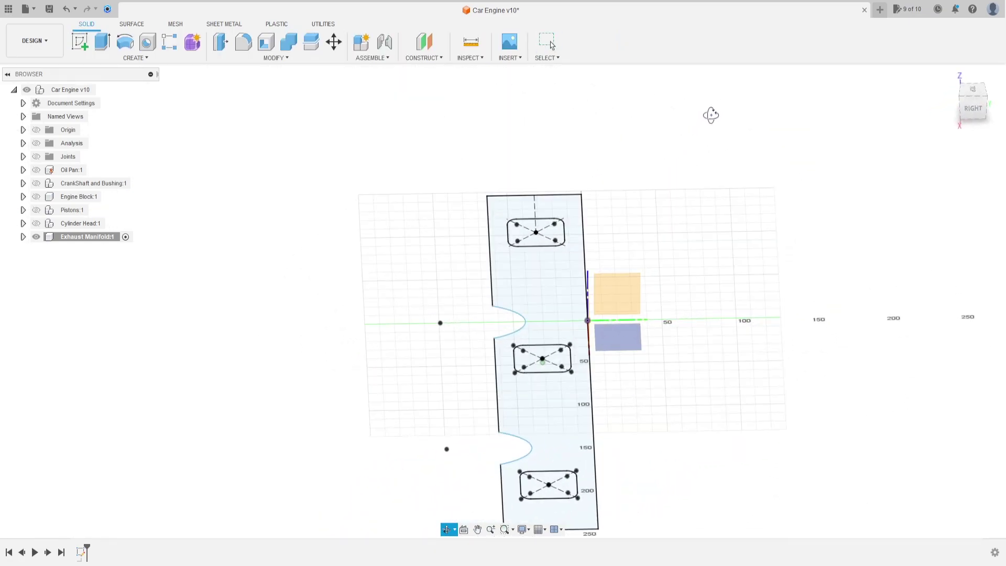
pyautogui.click(624, 295)
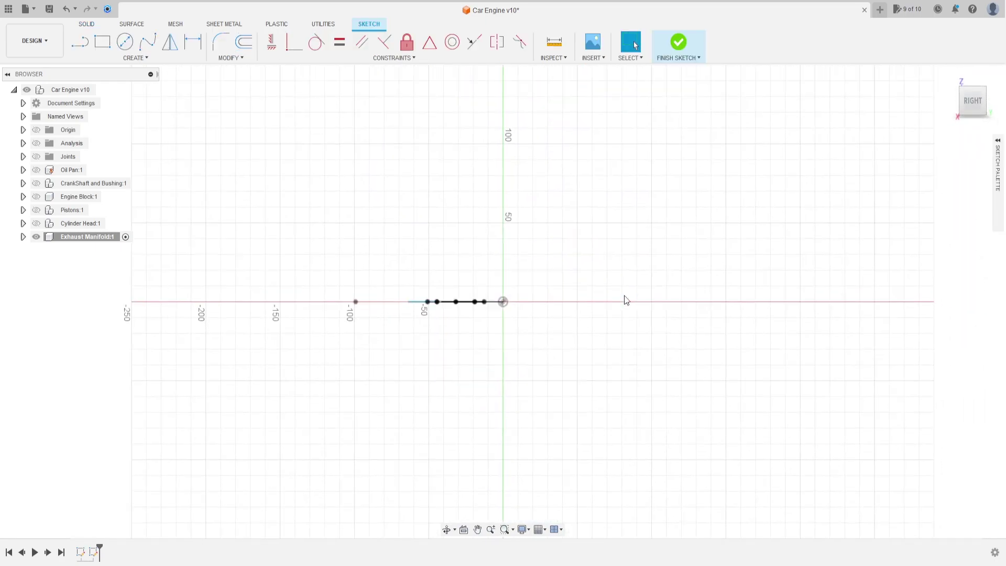
# Sketch a 38.1 mm diameter circle centered about 50 mm directly above the origin.
pyautogui.click(124, 44)
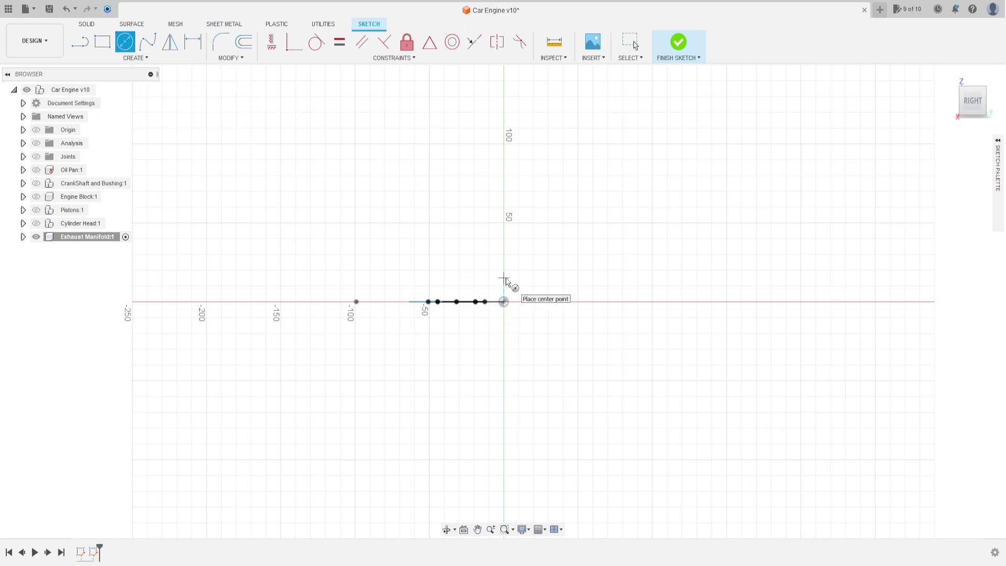
pyautogui.click(503, 223)
pyautogui.write('38,1')
pyautogui.press('Return')
pyautogui.press('Escape')
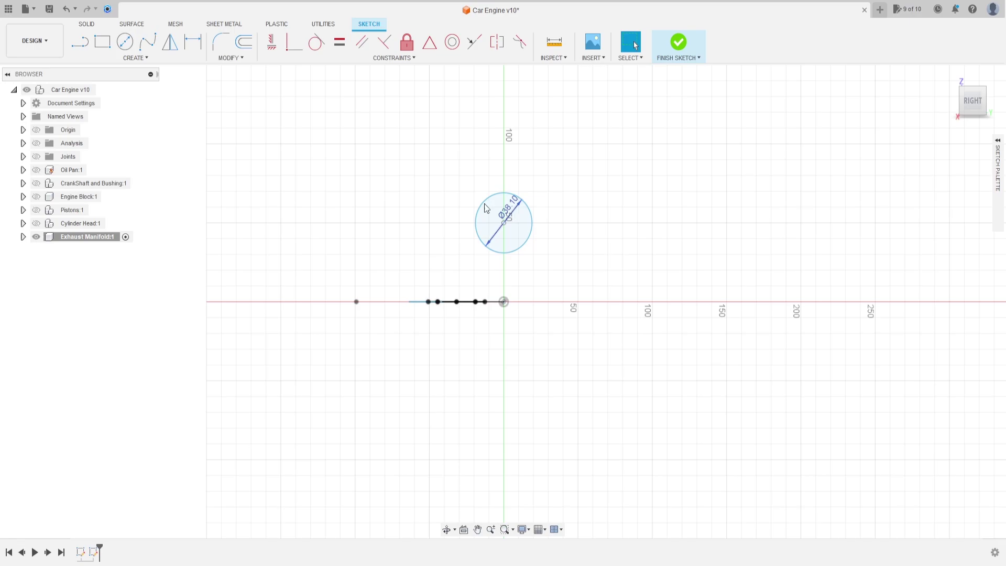
# Dimension the circle's center 63.5 mm above the origin.
pyautogui.click(194, 46)
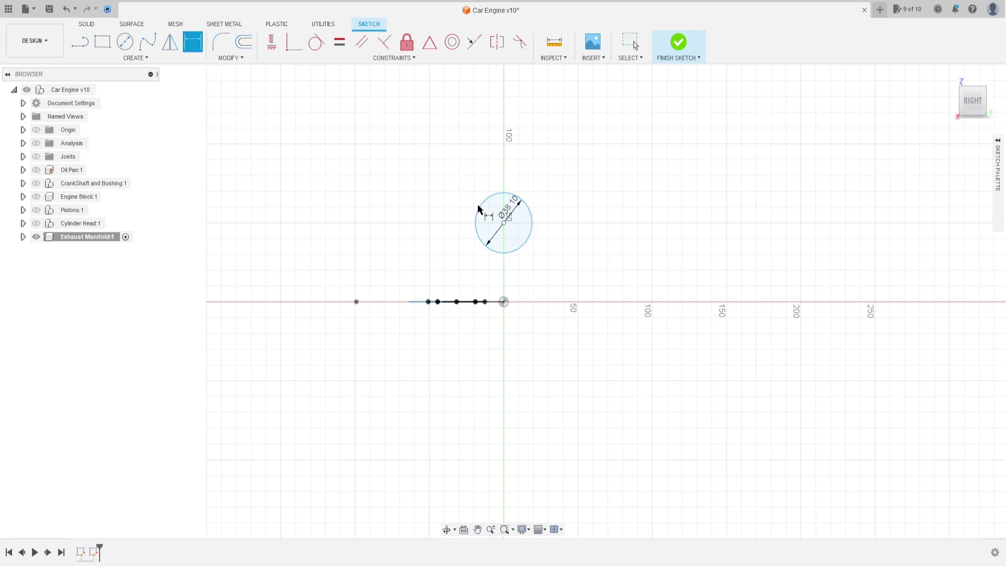
pyautogui.click(503, 224)
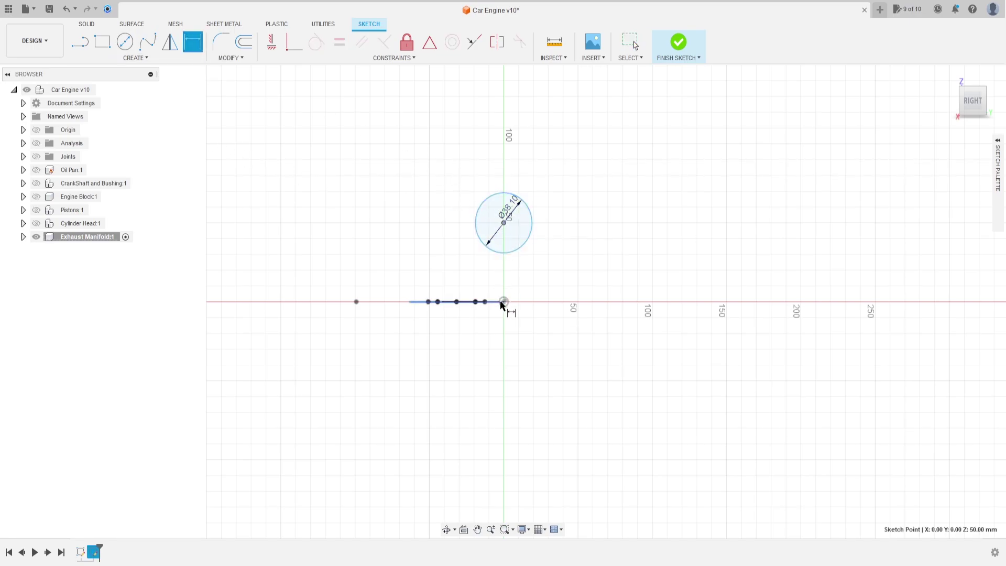
pyautogui.click(503, 301)
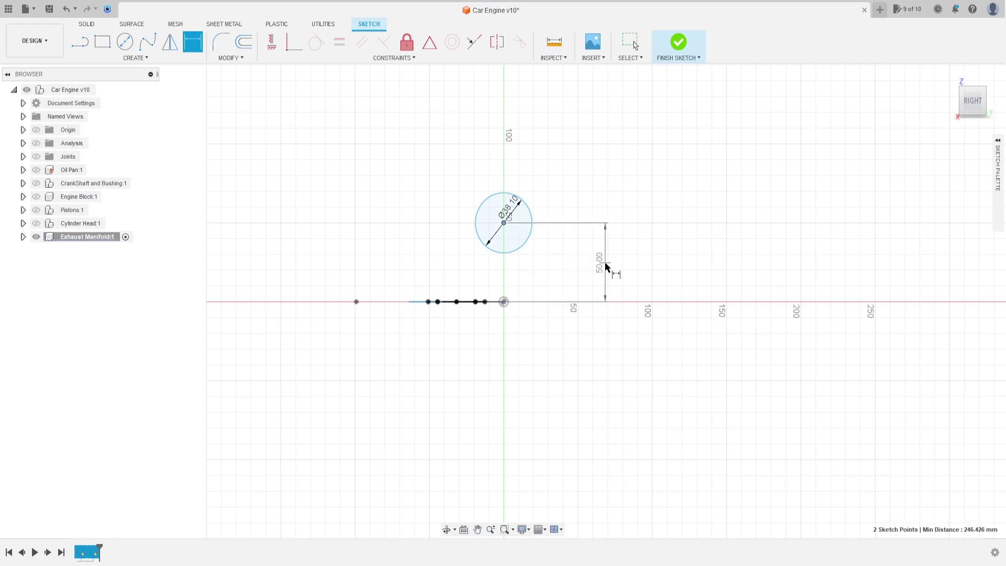
pyautogui.click(607, 267)
pyautogui.write('63')
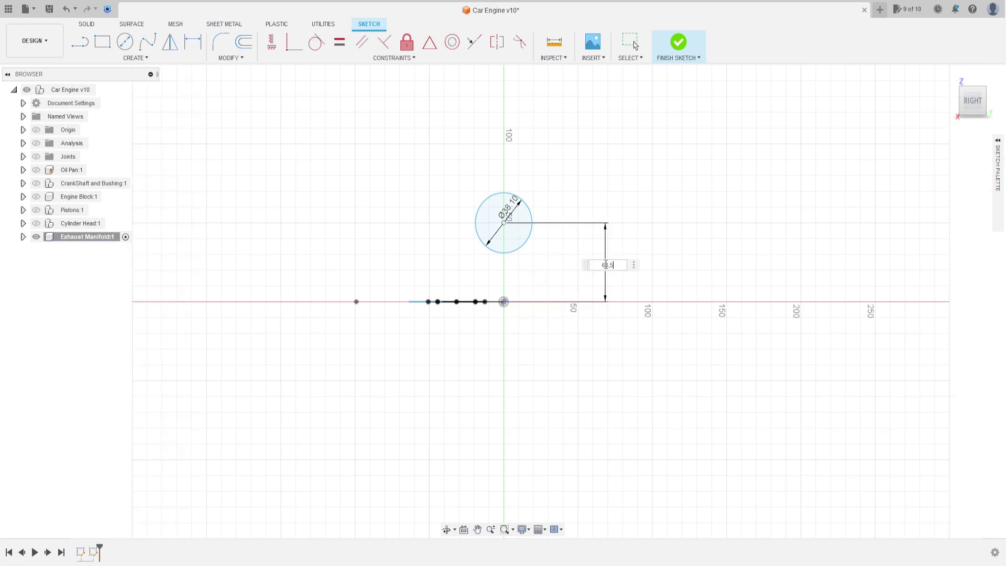
pyautogui.write('.5')
pyautogui.press('Return')
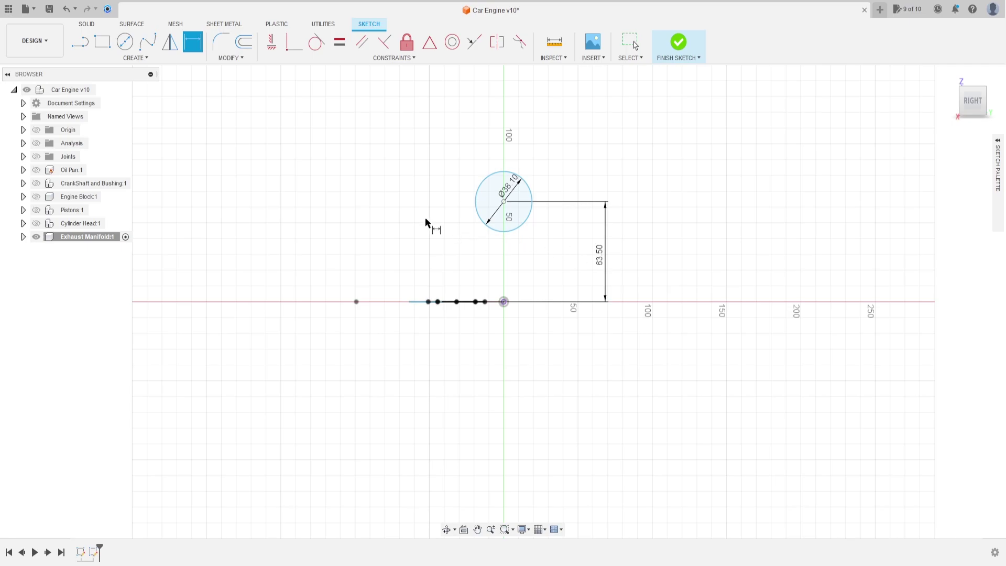
# Constrain the circle's center to be vertically aligned with the origin and finish the sketch.
pyautogui.click(271, 43)
pyautogui.click(504, 202)
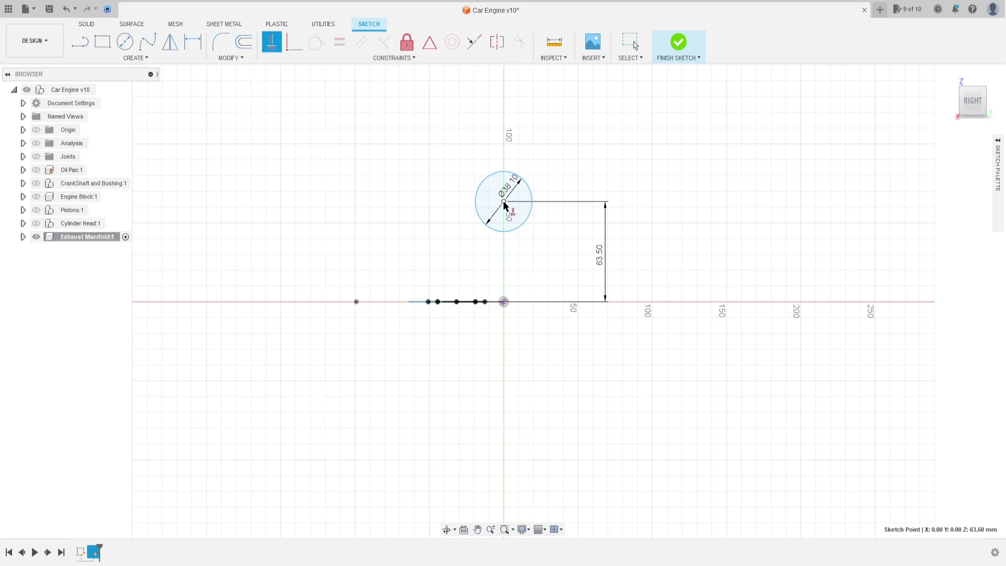
pyautogui.click(504, 301)
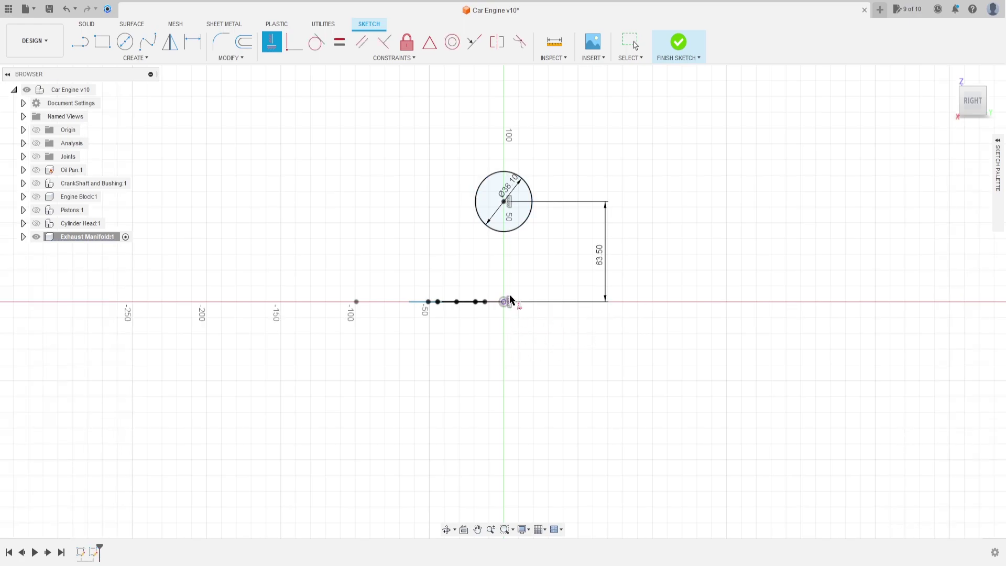
pyautogui.click(677, 46)
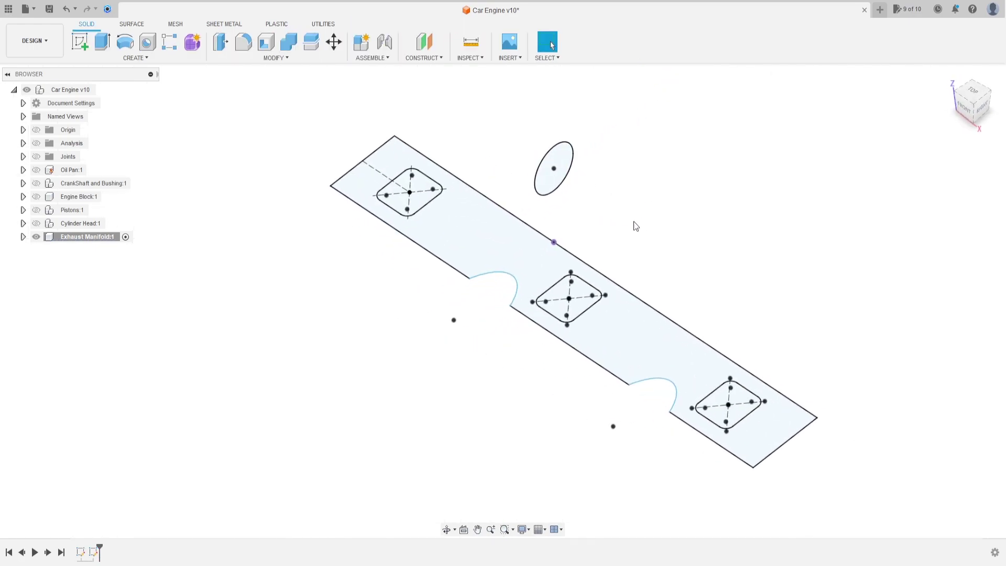
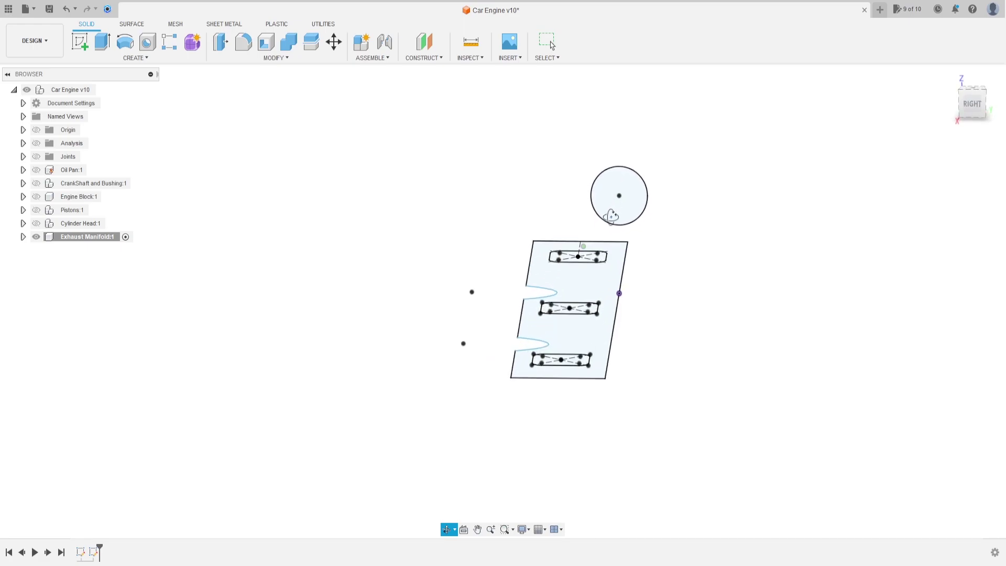
# Create a construction plane offset 146.05 mm from the YZ plane, toward the positive X end of the flange.
pyautogui.press('Escape')
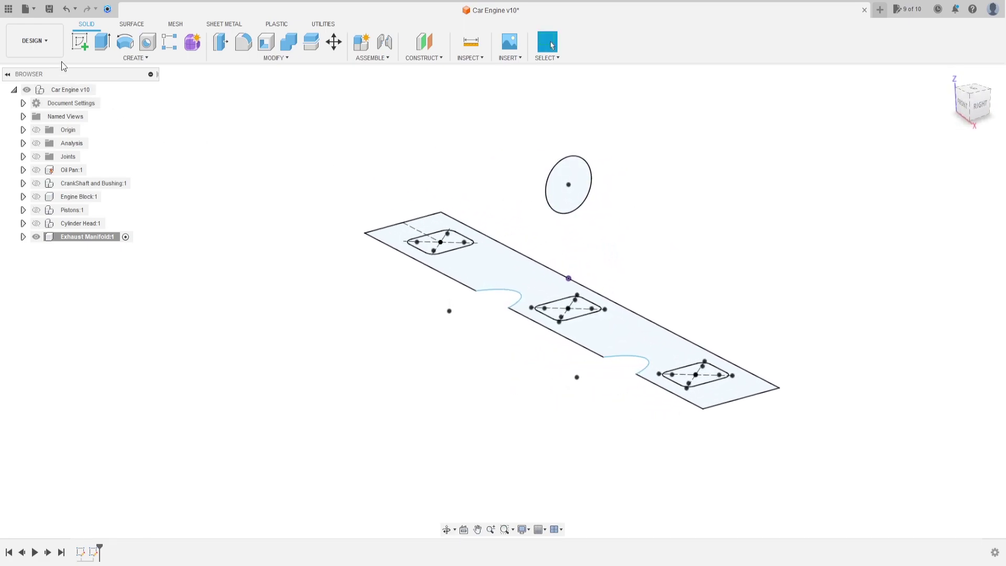
pyautogui.click(422, 58)
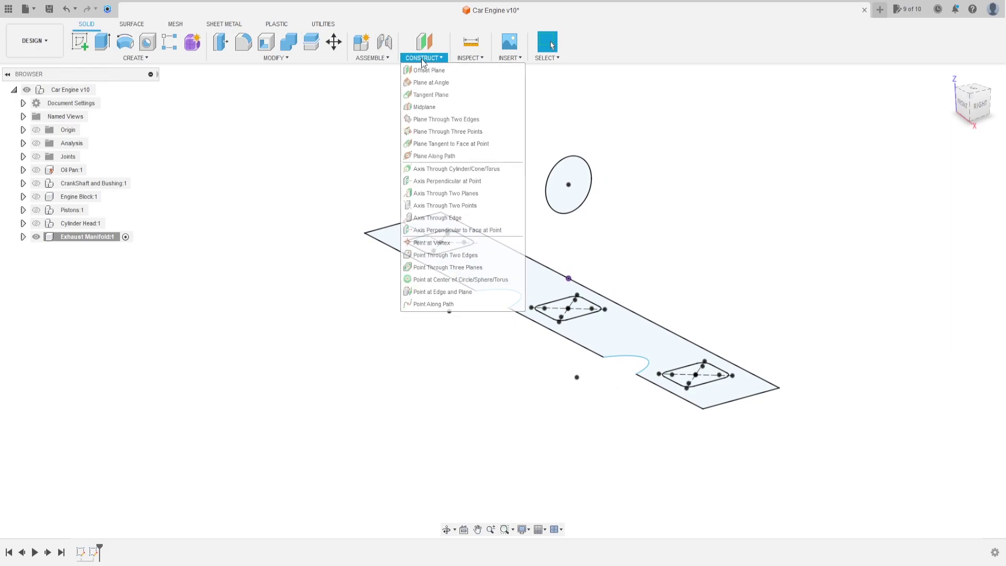
pyautogui.click(438, 71)
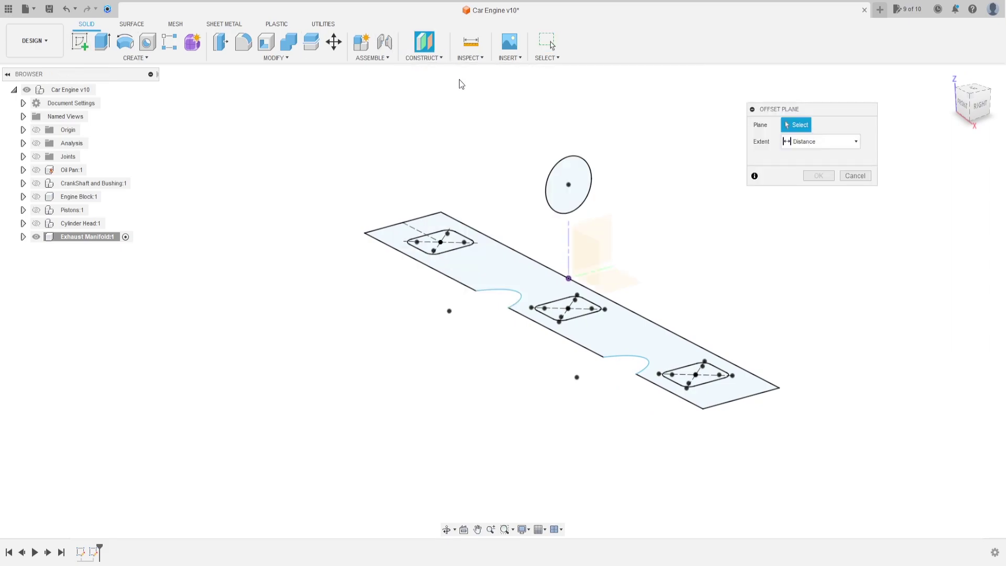
pyautogui.click(605, 228)
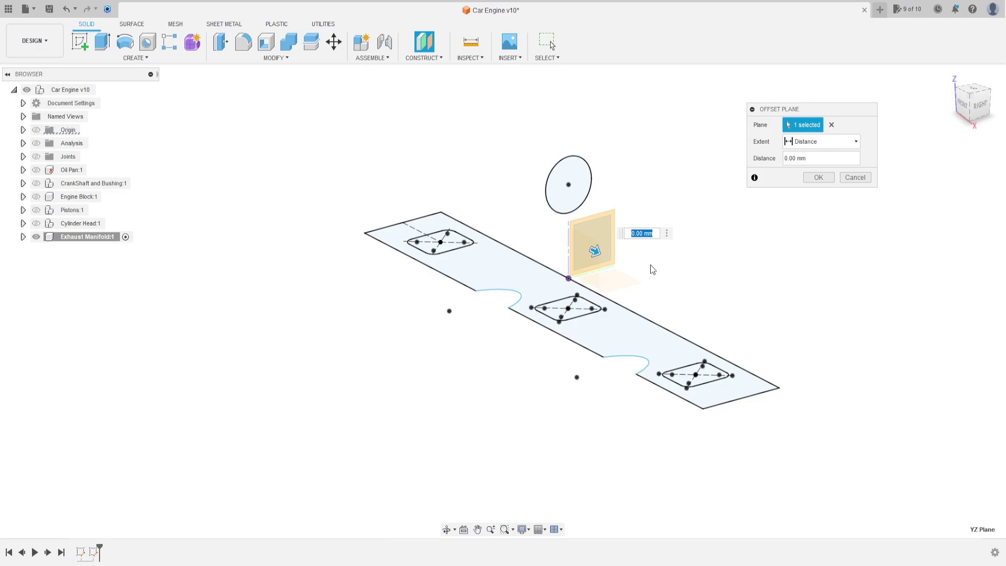
pyautogui.keyDown('shift'); pyautogui.moveTo(650, 269); pyautogui.dragTo(602, 269, button='middle'); pyautogui.keyUp('shift')
pyautogui.moveTo(575, 244); pyautogui.dragTo(636, 264)
pyautogui.write('146,05')
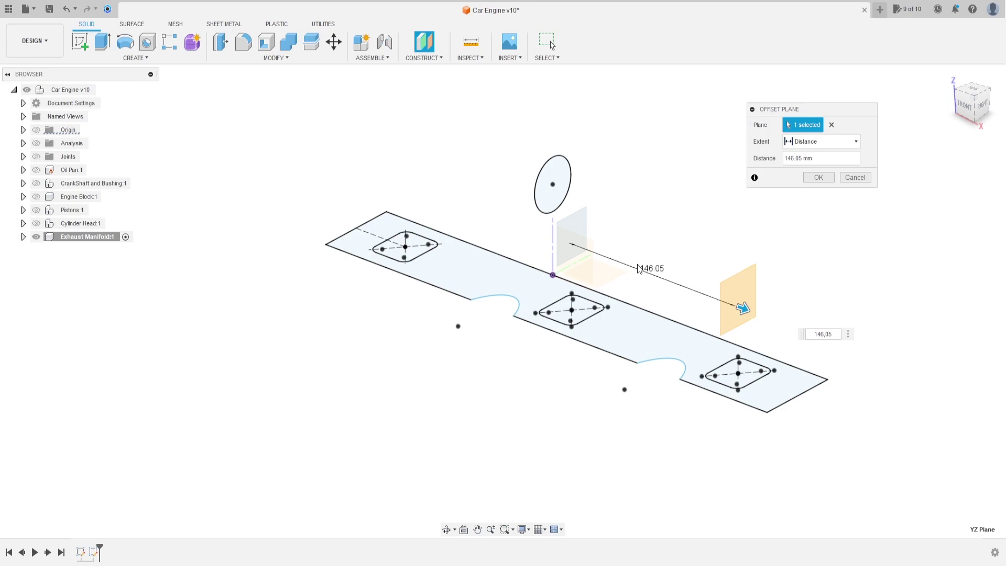
pyautogui.press('Return')
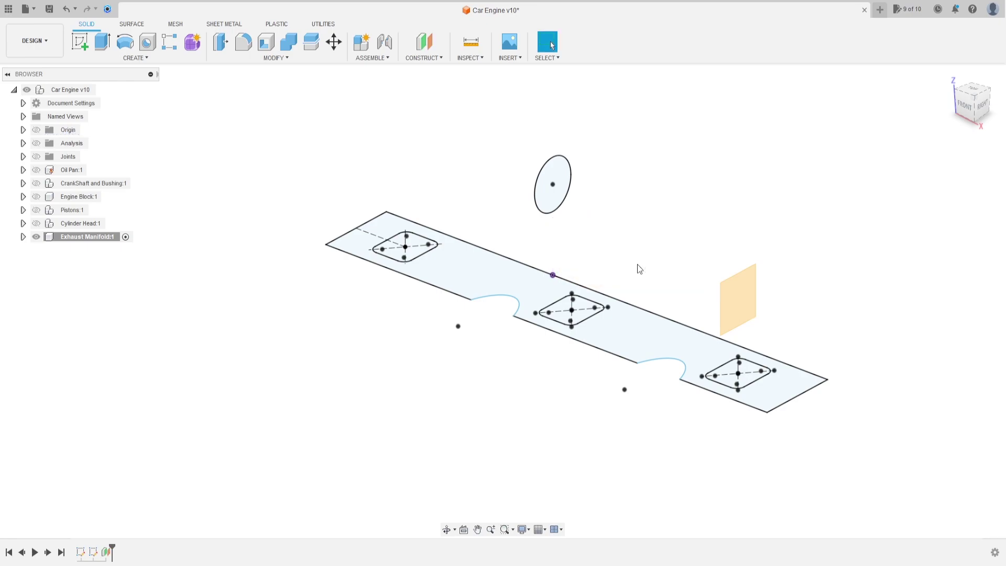
# Create a second construction plane offset 146.05 mm outward from the first offset plane.
pyautogui.scroll(-2, 685, 246)
pyautogui.click(431, 54)
pyautogui.click(427, 68)
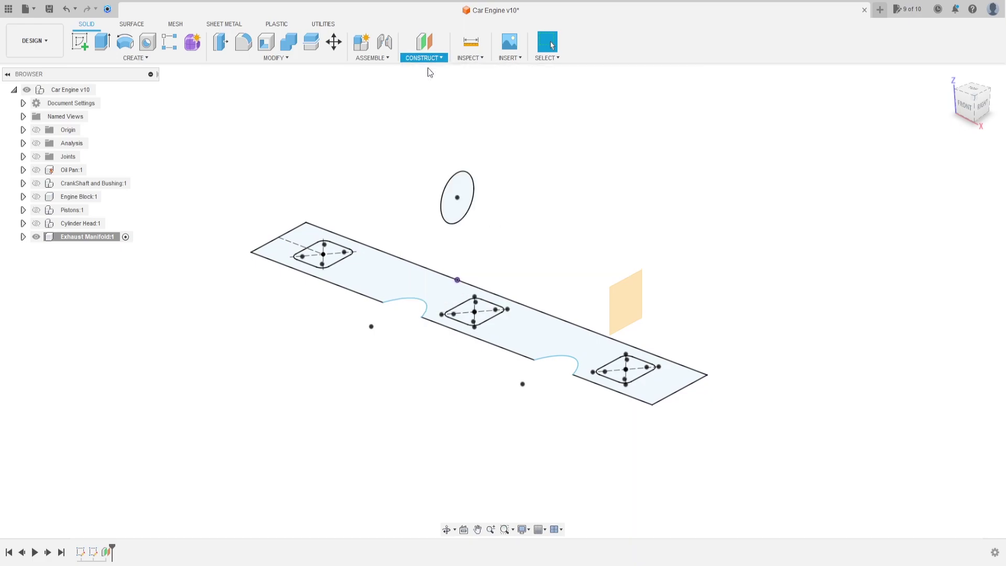
pyautogui.click(625, 294)
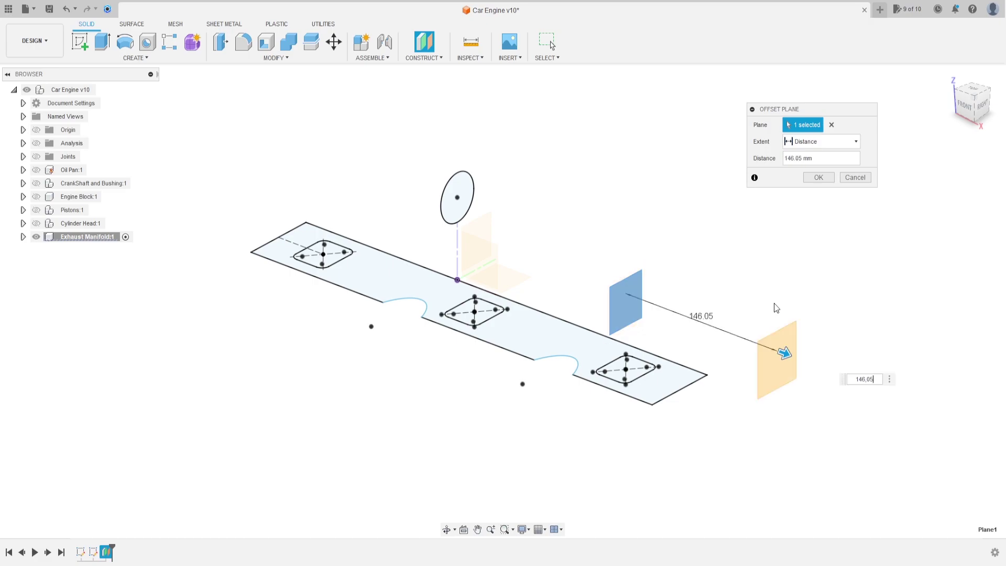
pyautogui.press('Return')
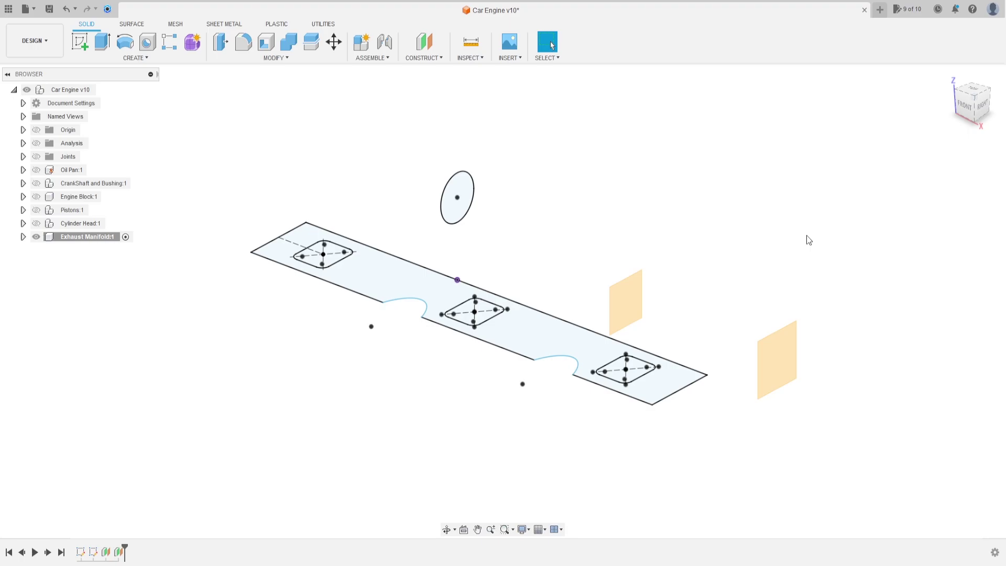
# Sketch a 50.8 mm diameter circle on the first offset plane, centered slightly below the existing pipe circle's center.
pyautogui.click(80, 41)
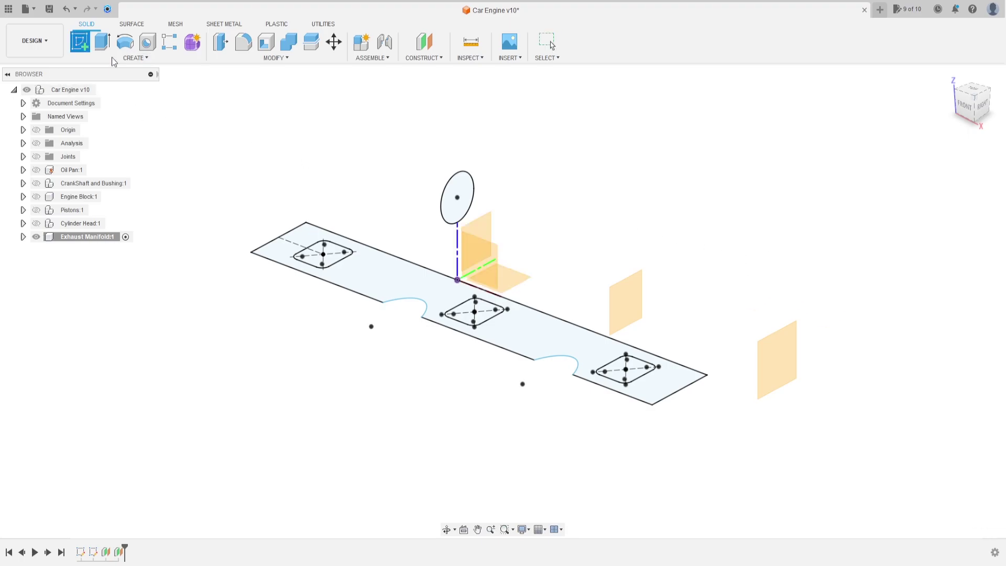
pyautogui.click(628, 292)
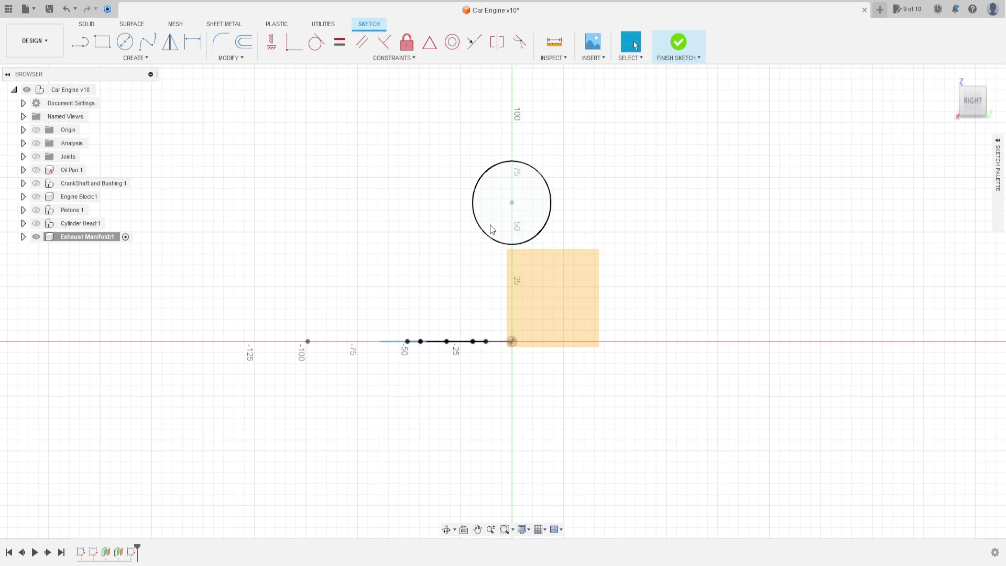
pyautogui.click(125, 41)
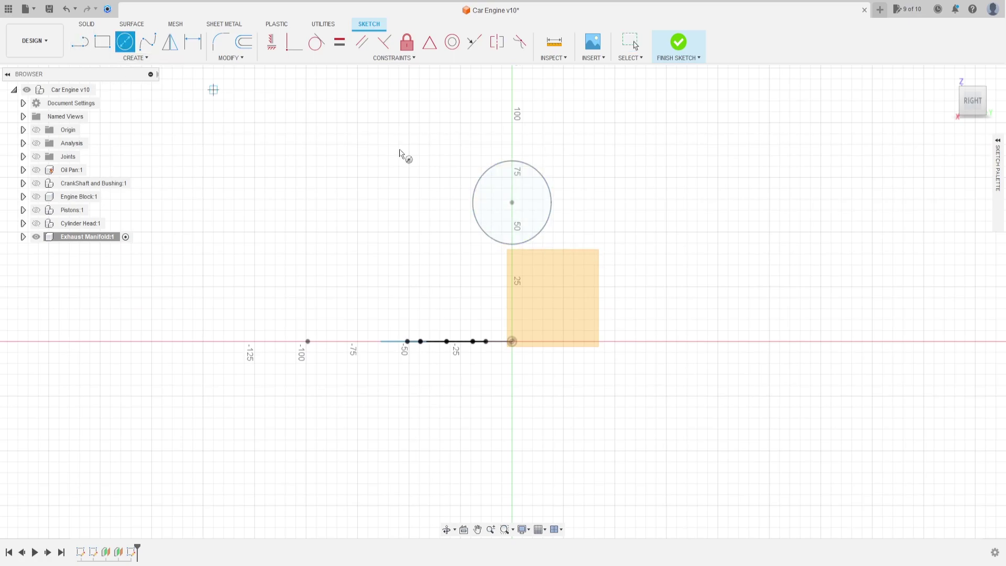
pyautogui.scroll(3, 512, 205)
pyautogui.click(514, 211)
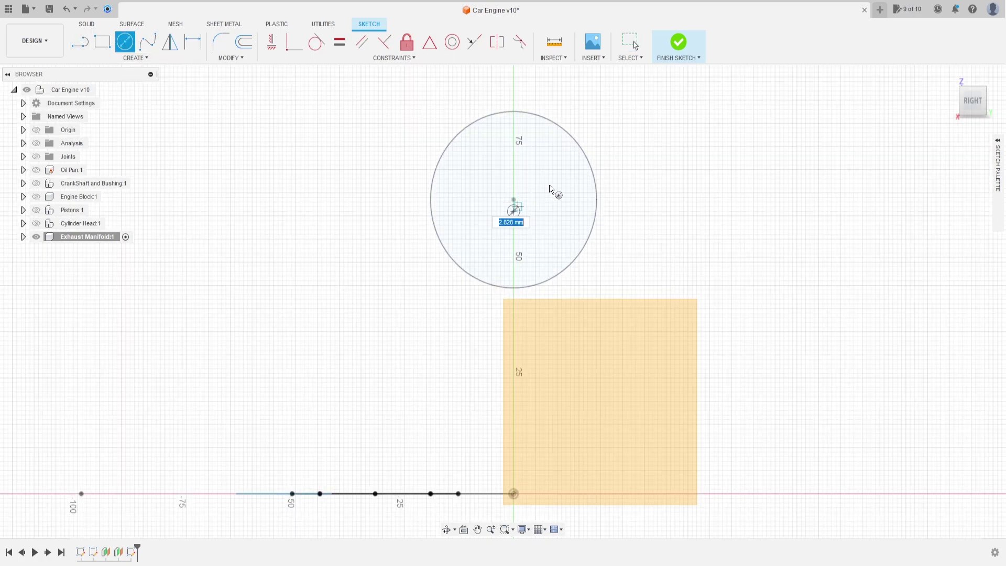
pyautogui.write('50,8')
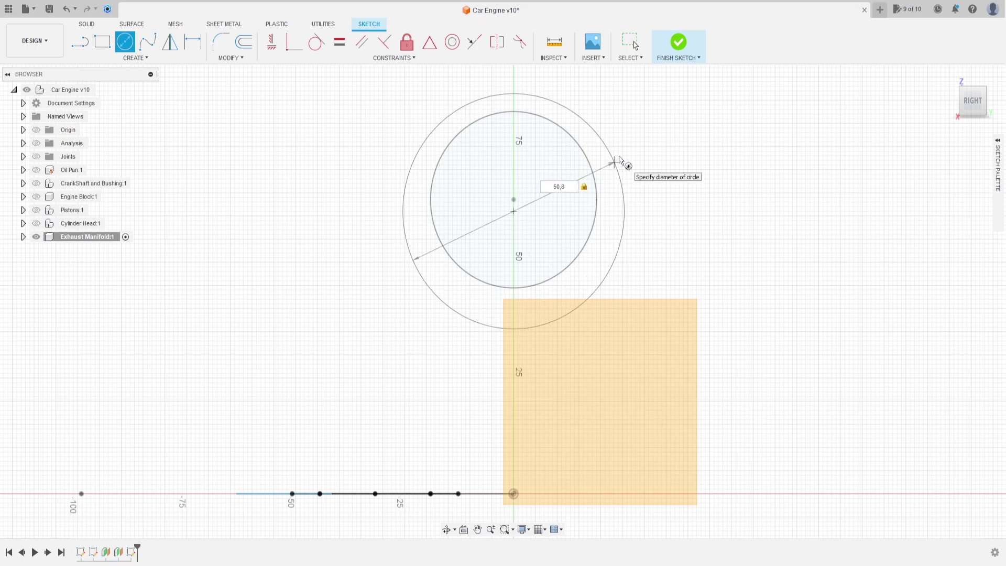
pyautogui.press('Return')
pyautogui.press('Escape')
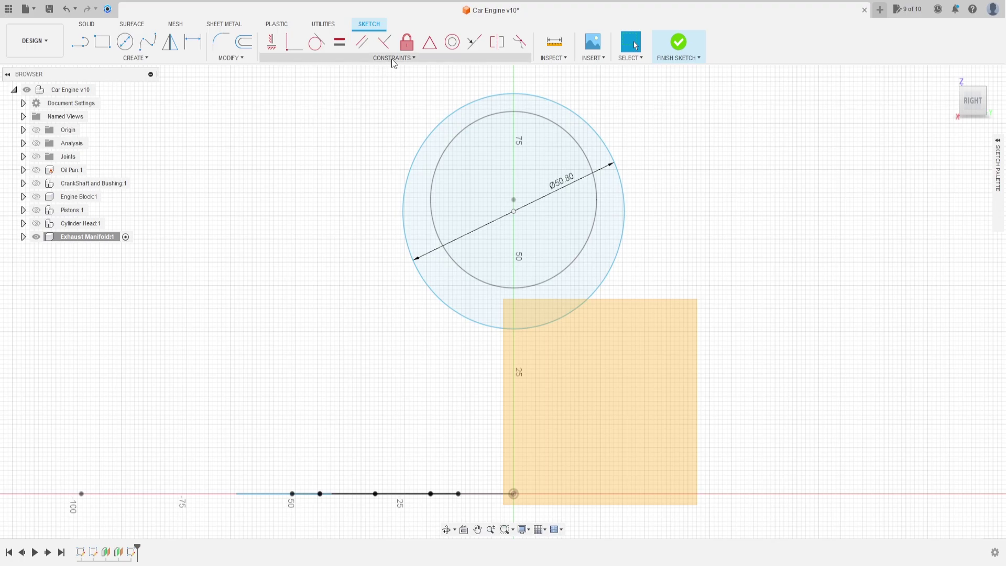
# Make the 50.8 mm circle concentric with the 38.1 mm pipe circle and finish the sketch.
pyautogui.click(452, 41)
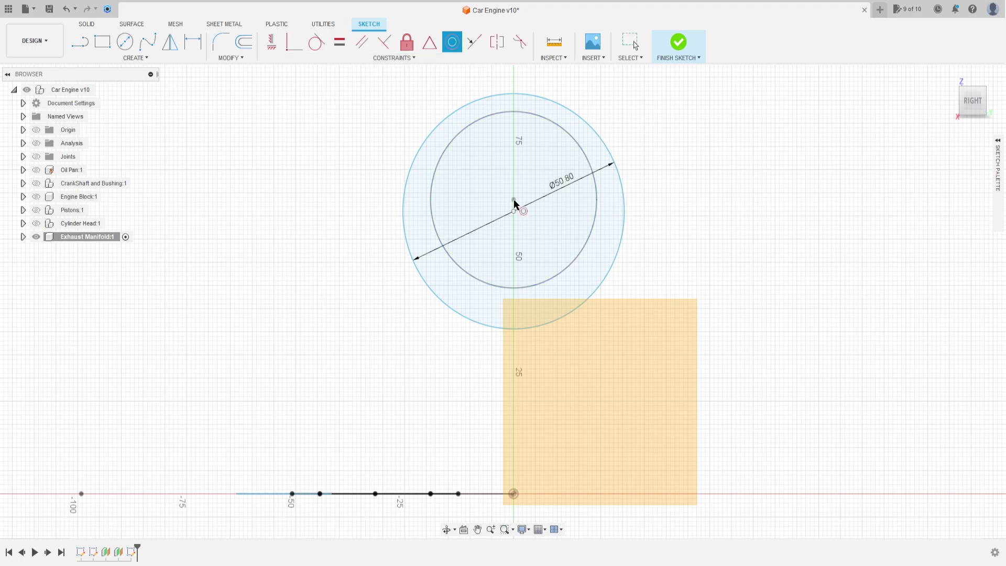
pyautogui.click(622, 197)
pyautogui.click(595, 204)
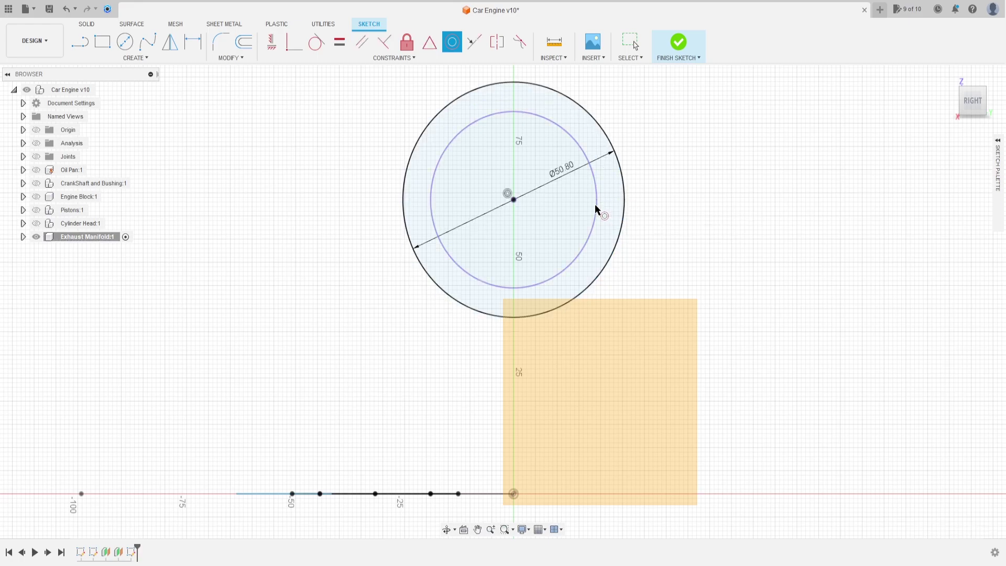
pyautogui.click(678, 43)
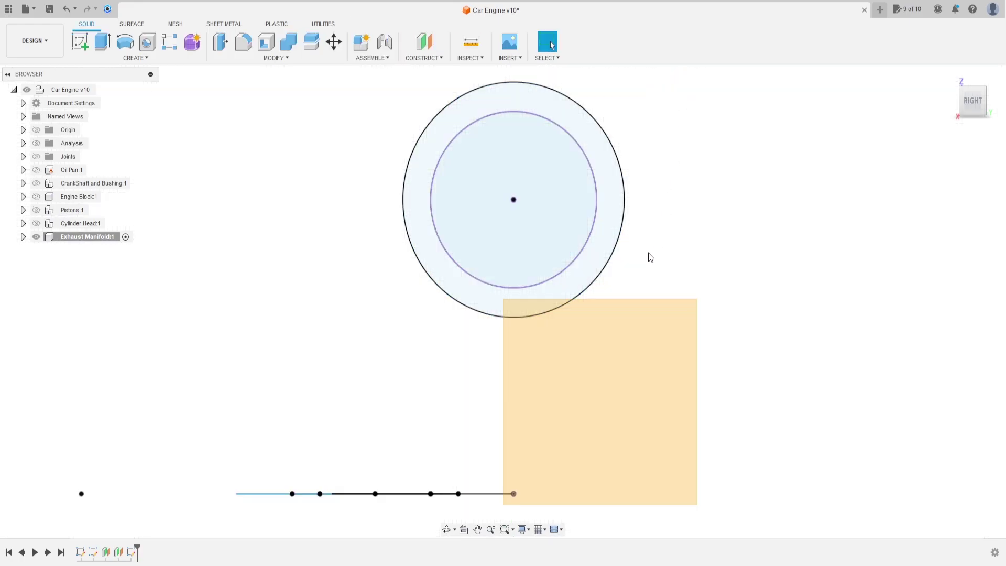
# Sketch a 57.15 mm diameter circle on the second offset plane, centered slightly below the existing circles' center.
pyautogui.scroll(-3, 674, 226)
pyautogui.moveTo(674, 227)
pyautogui.keyDown('shift'); pyautogui.mouseDown(button='middle')
pyautogui.moveTo(690, 229)
pyautogui.moveTo(648, 260)
pyautogui.moveTo(552, 231)
pyautogui.mouseUp(button='middle'); pyautogui.keyUp('shift')
pyautogui.click(80, 41)
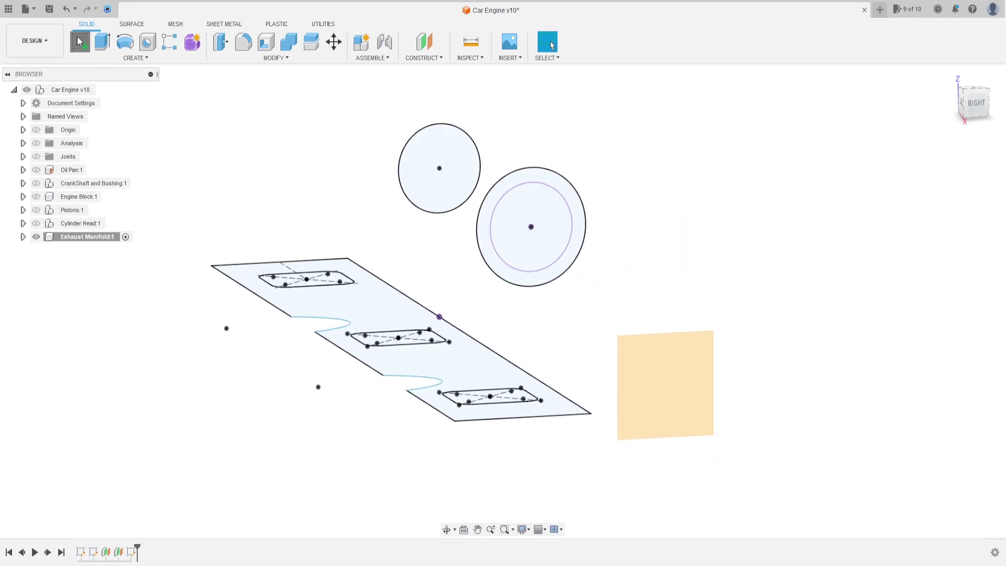
pyautogui.click(682, 386)
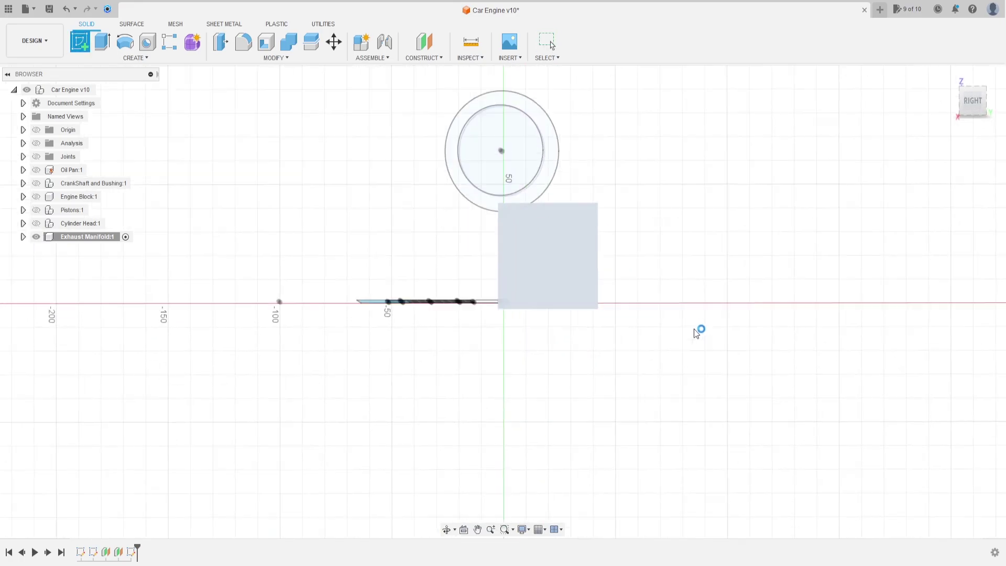
pyautogui.click(125, 42)
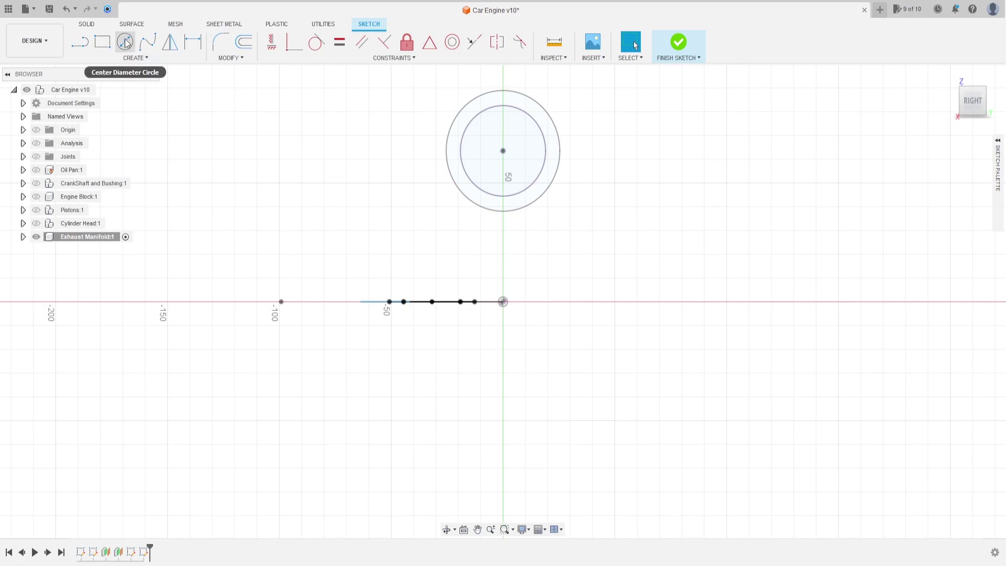
pyautogui.click(503, 158)
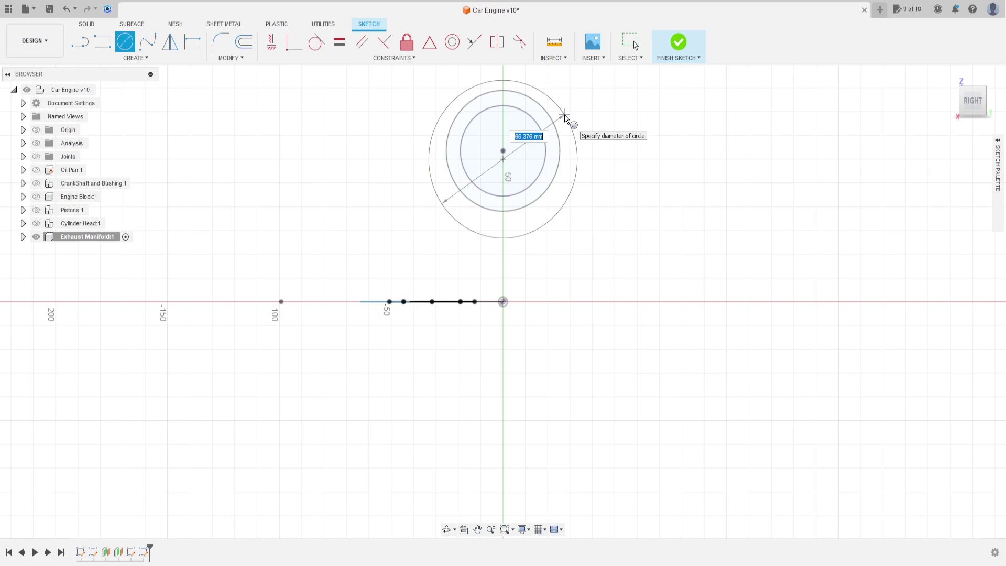
pyautogui.write('57,15')
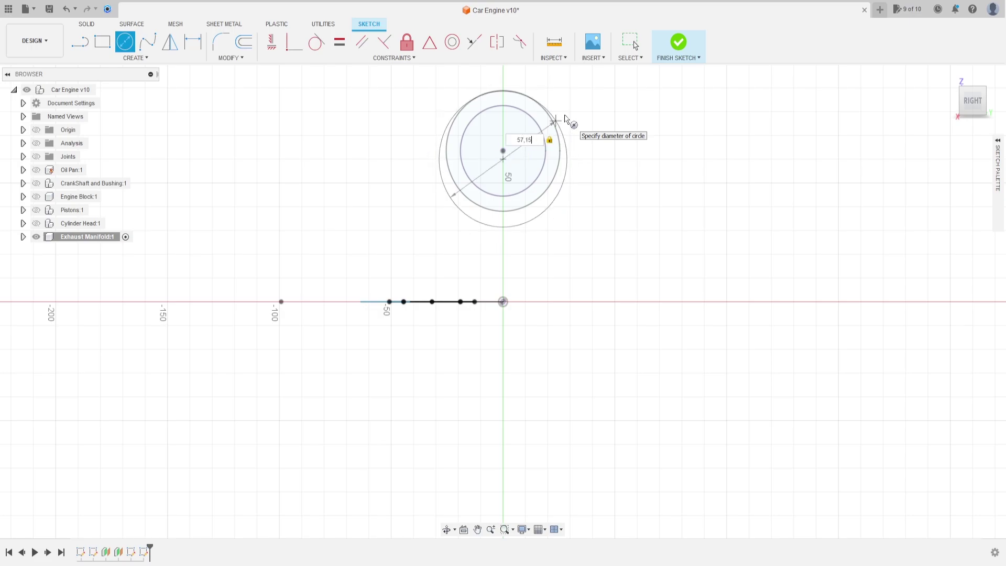
pyautogui.write('.15')
pyautogui.press('Return')
# Make the 57.15 mm circle concentric with the 38.1 mm pipe circle and finish the sketch.
pyautogui.scroll(-1, 503, 103)
pyautogui.scroll(2, 445, 65)
pyautogui.click(452, 42)
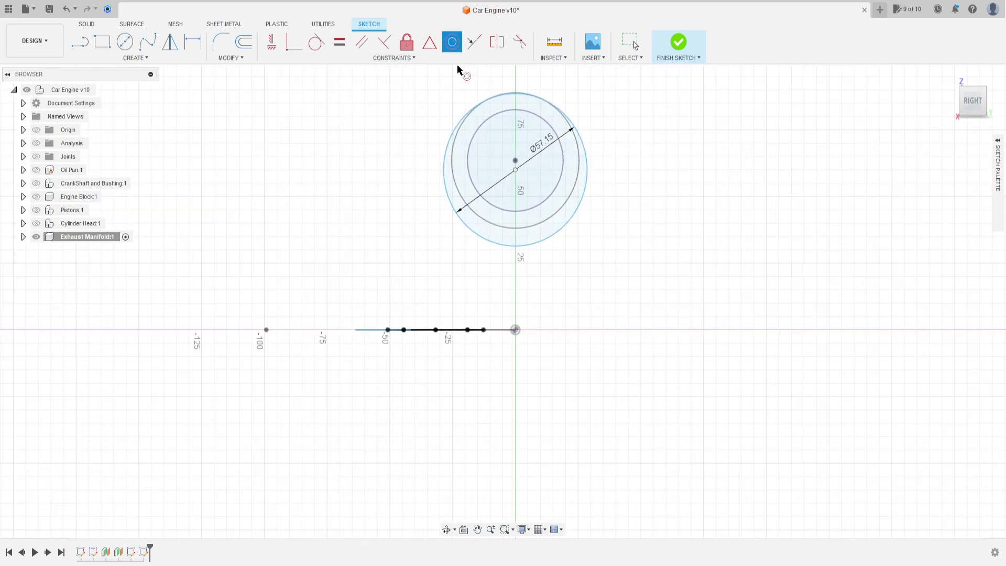
pyautogui.click(464, 219)
pyautogui.click(488, 201)
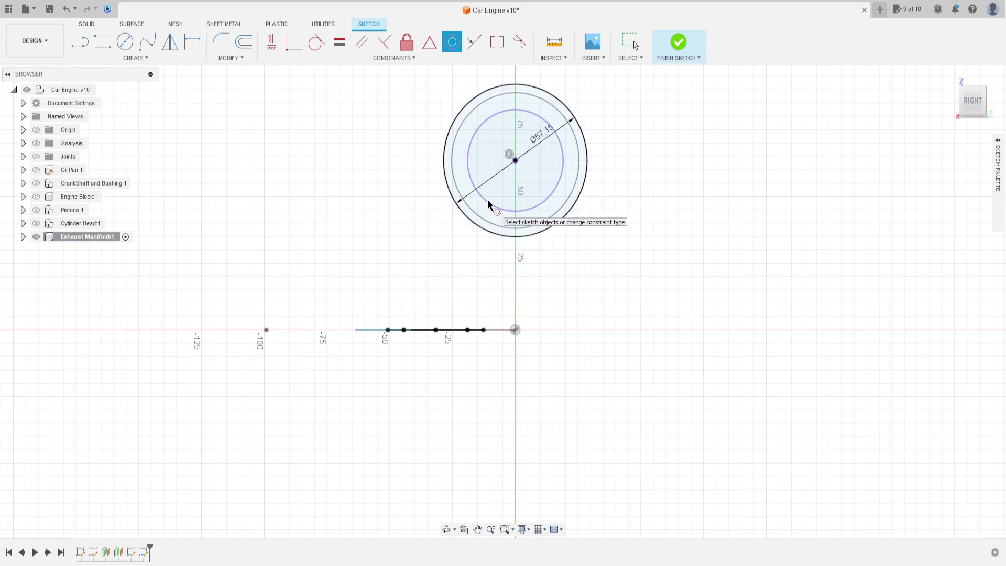
pyautogui.click(679, 44)
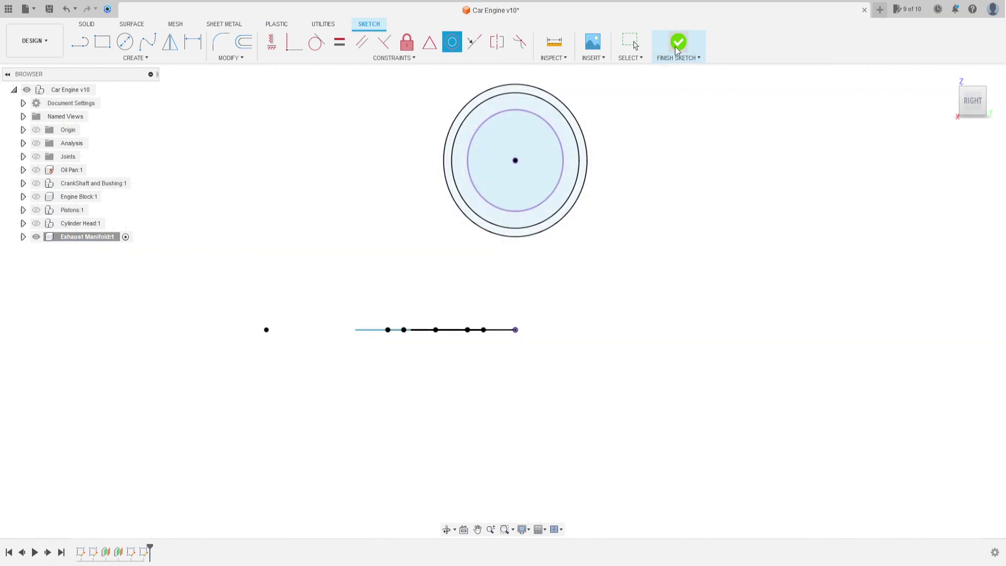
# Show the exhaust manifold's two offset construction planes in the model and hide both again.
pyautogui.scroll(-1, 516, 224)
pyautogui.moveTo(517, 225)
pyautogui.keyDown('shift'); pyautogui.mouseDown(button='middle')
pyautogui.moveTo(514, 189)
pyautogui.moveTo(551, 228)
pyautogui.moveTo(583, 241)
pyautogui.moveTo(599, 274)
pyautogui.mouseUp(button='middle'); pyautogui.keyUp('shift')
pyautogui.scroll(-2, 594, 309)
pyautogui.keyDown('shift'); pyautogui.moveTo(595, 310); pyautogui.dragTo(607, 318, button='middle'); pyautogui.keyUp('shift')
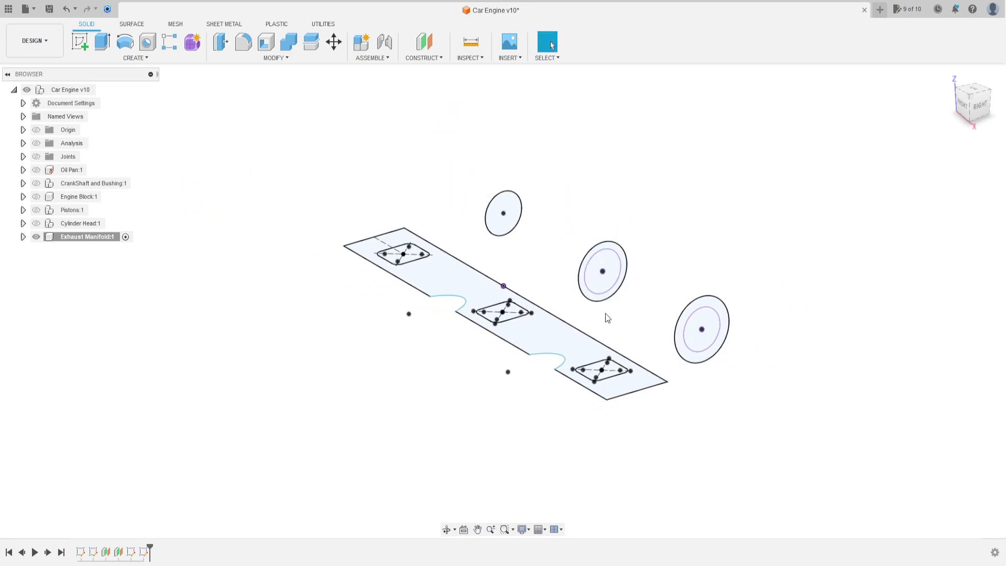
pyautogui.click(24, 237)
pyautogui.click(32, 276)
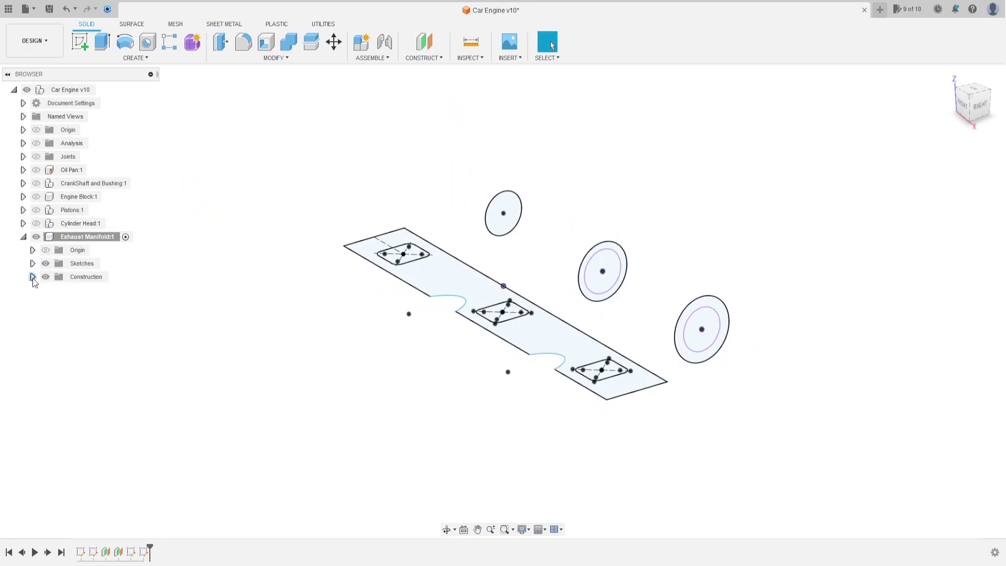
pyautogui.click(55, 290)
pyautogui.click(55, 303)
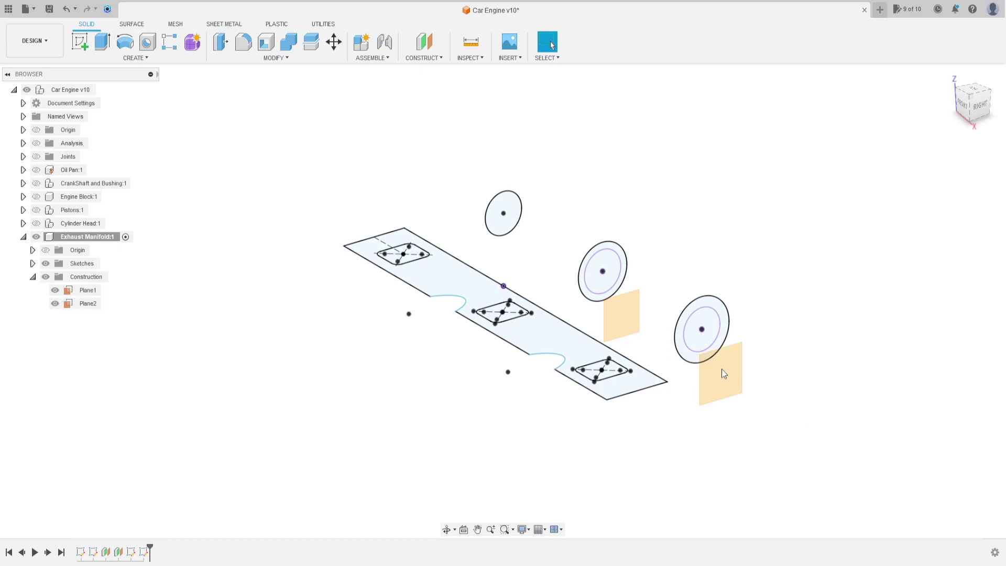
pyautogui.click(55, 303)
pyautogui.click(55, 290)
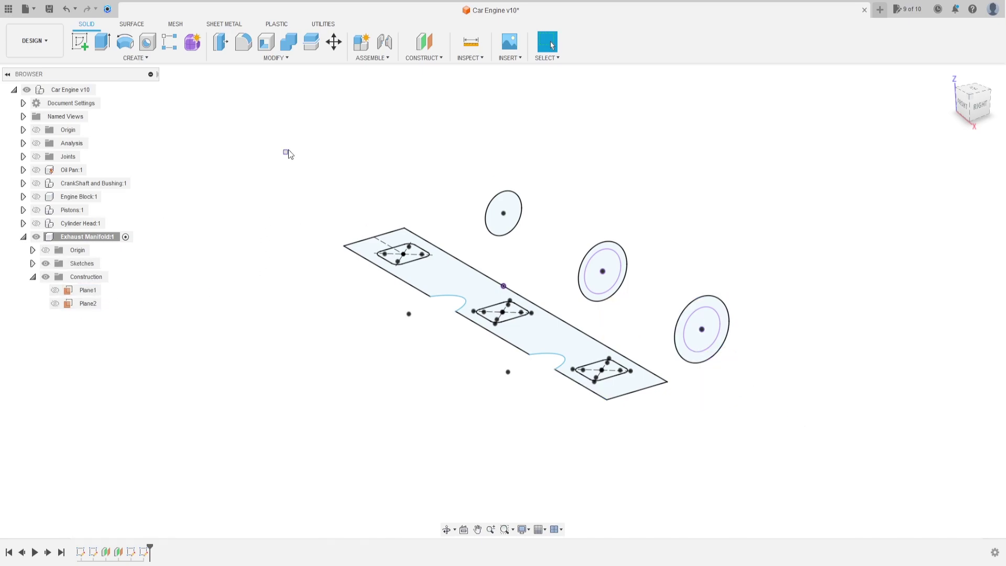
pyautogui.click(33, 277)
pyautogui.click(14, 91)
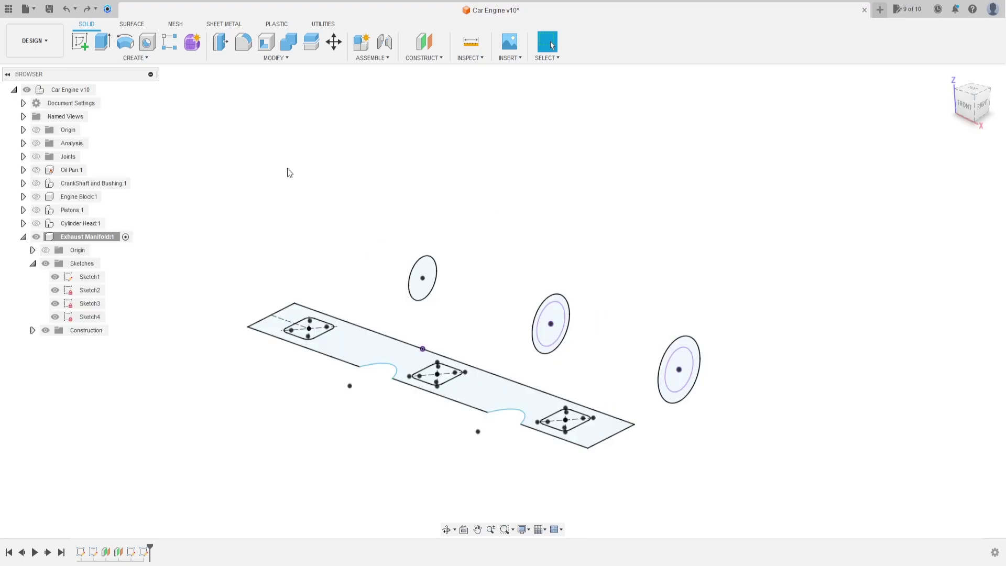
# Loft from the rounded port profile at the flange's first end to the 38.1 mm pipe circle.
pyautogui.click(149, 58)
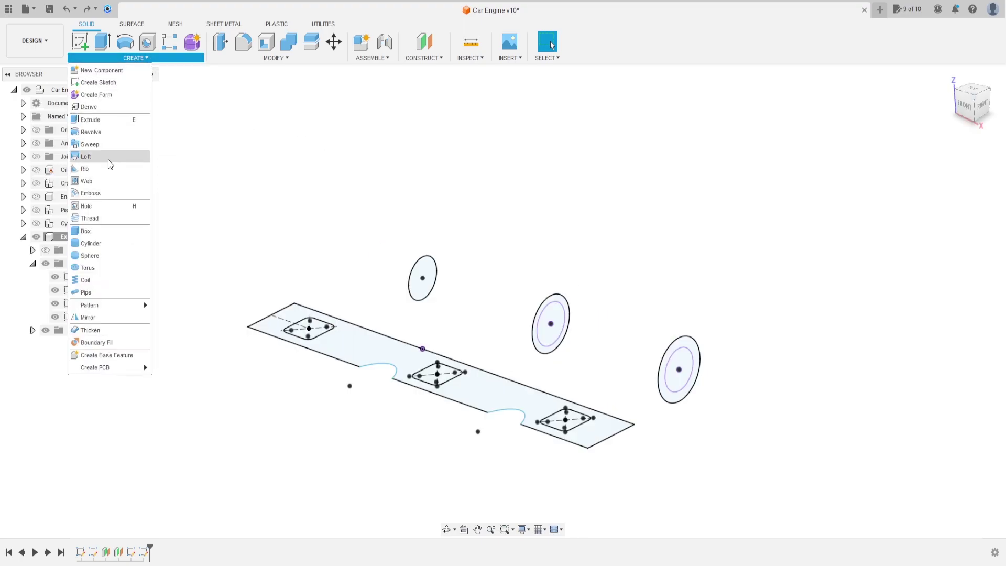
pyautogui.click(108, 157)
pyautogui.keyDown('shift'); pyautogui.moveTo(322, 230); pyautogui.dragTo(356, 284, button='middle'); pyautogui.keyUp('shift')
pyautogui.click(272, 384)
pyautogui.click(445, 341)
pyautogui.keyDown('shift'); pyautogui.moveTo(329, 342); pyautogui.dragTo(367, 247, button='middle'); pyautogui.keyUp('shift')
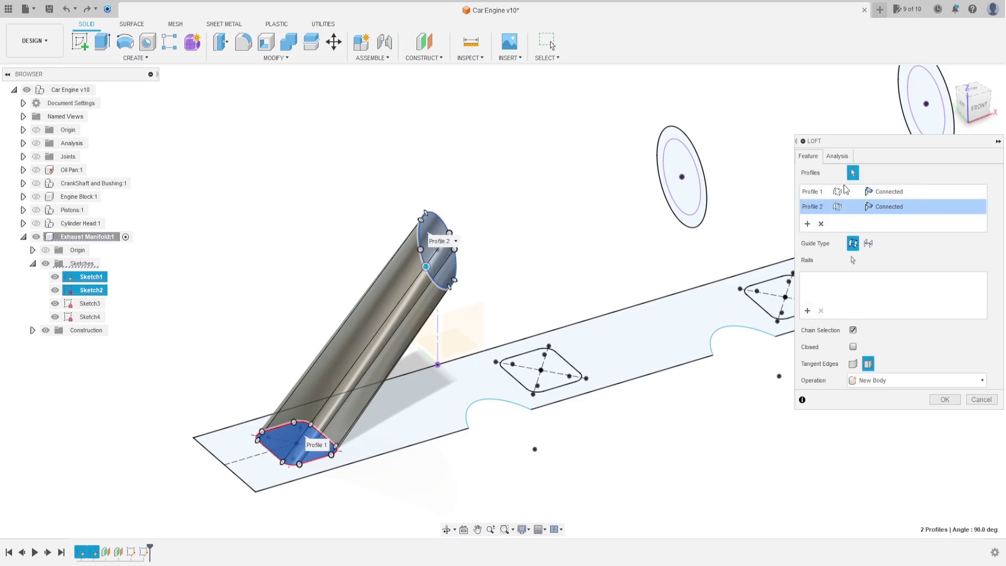
# Set both loft profiles to Direction, merge the tangent edges, create the pipe as a new body and show the flange sketch again.
pyautogui.click(918, 192)
pyautogui.click(902, 219)
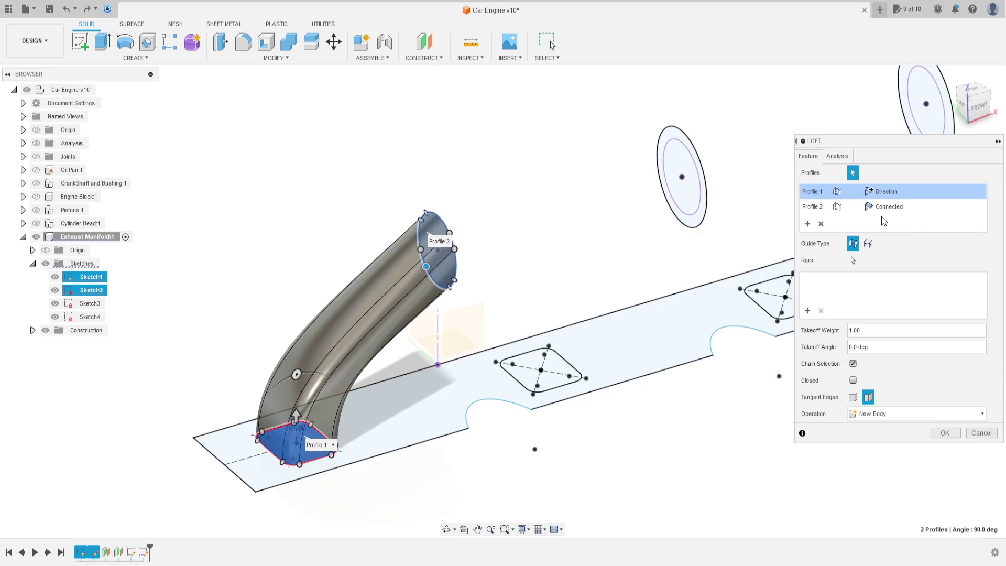
pyautogui.click(918, 207)
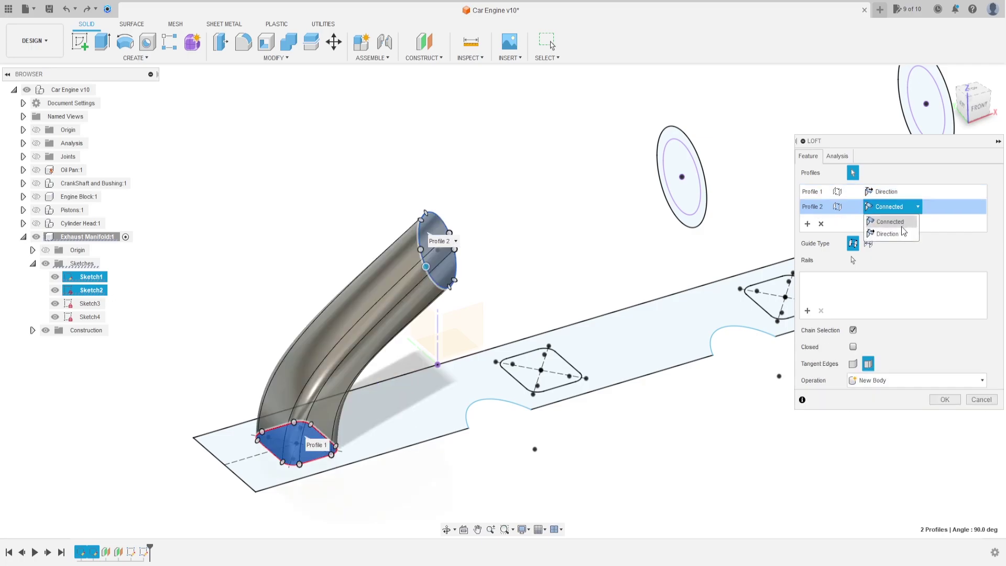
pyautogui.click(914, 234)
pyautogui.moveTo(624, 285)
pyautogui.keyDown('shift'); pyautogui.mouseDown(button='middle')
pyautogui.moveTo(584, 260)
pyautogui.moveTo(598, 278)
pyautogui.mouseUp(button='middle'); pyautogui.keyUp('shift')
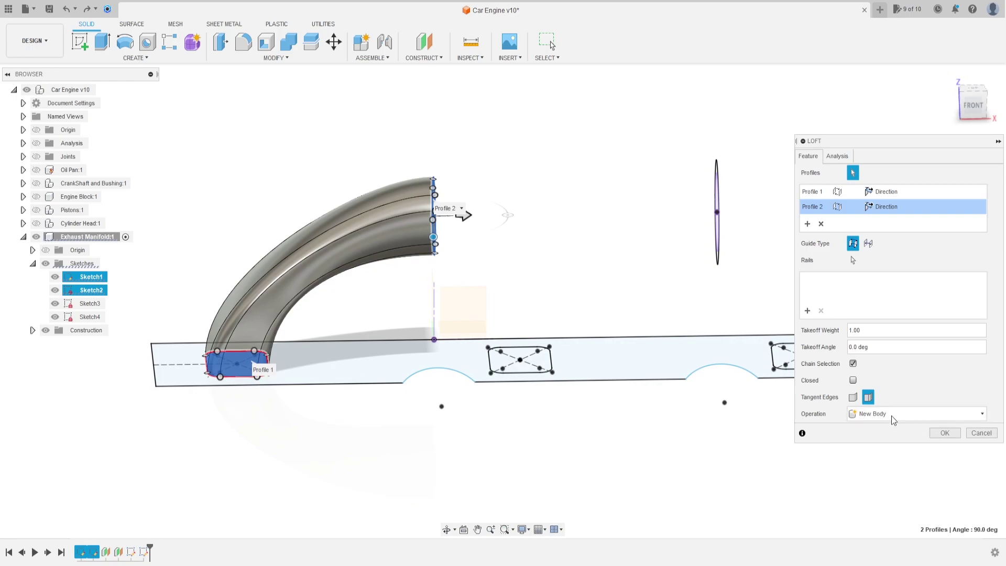
pyautogui.click(853, 399)
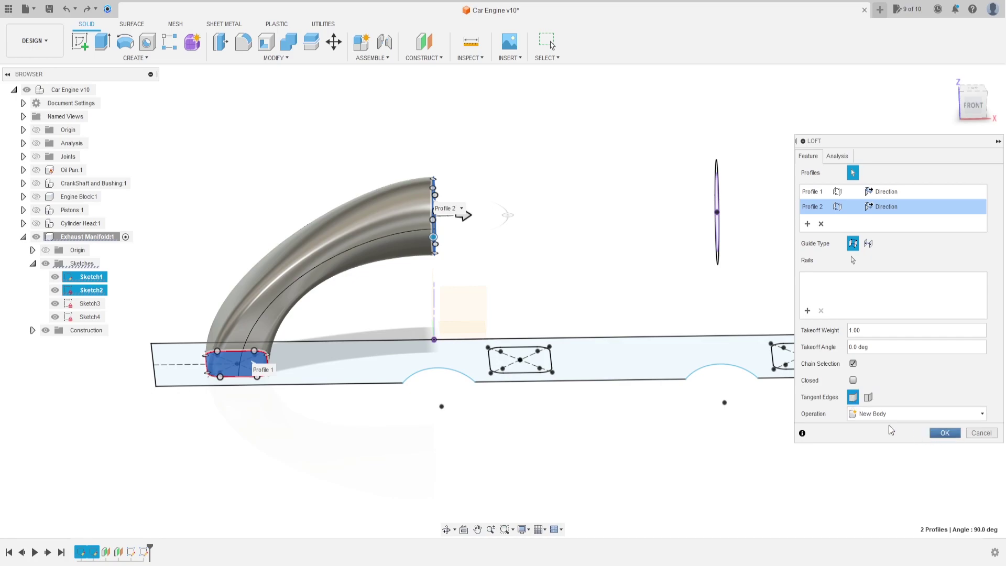
pyautogui.click(944, 433)
pyautogui.click(54, 303)
pyautogui.keyDown('shift'); pyautogui.moveTo(532, 281); pyautogui.dragTo(549, 273, button='middle'); pyautogui.keyUp('shift')
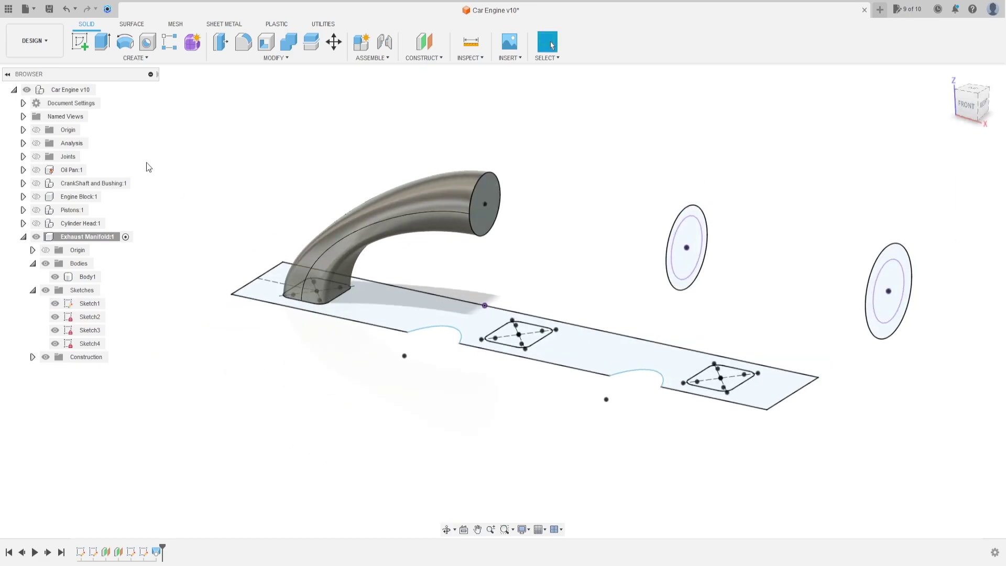
# Loft from the curved pipe's 38.1 mm end through the 50.8 mm circle to the 57.15 mm circle, joined, and hide the 38.1 mm circle's sketch.
pyautogui.click(139, 59)
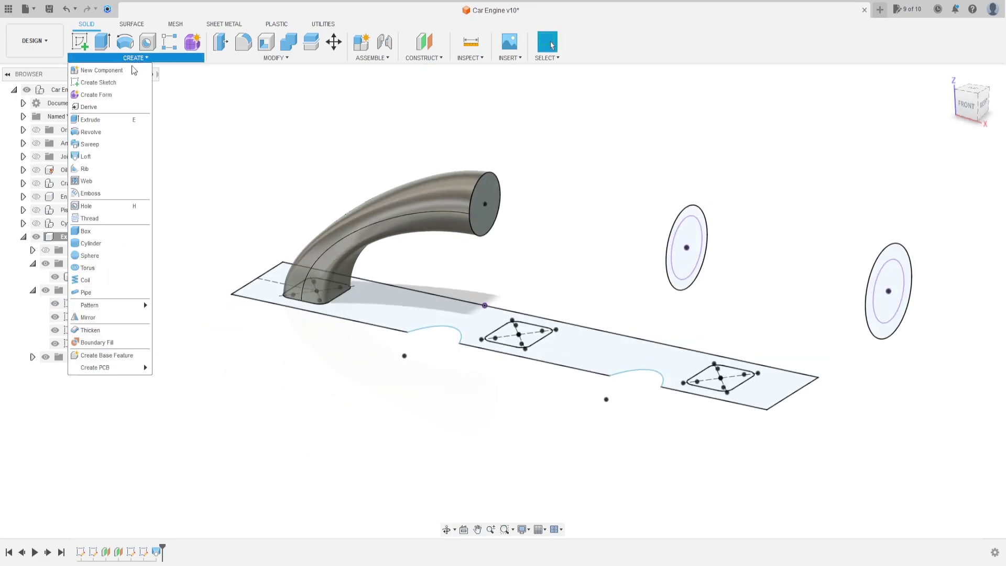
pyautogui.click(99, 157)
pyautogui.keyDown('shift'); pyautogui.moveTo(537, 268); pyautogui.dragTo(538, 274, button='middle'); pyautogui.keyUp('shift')
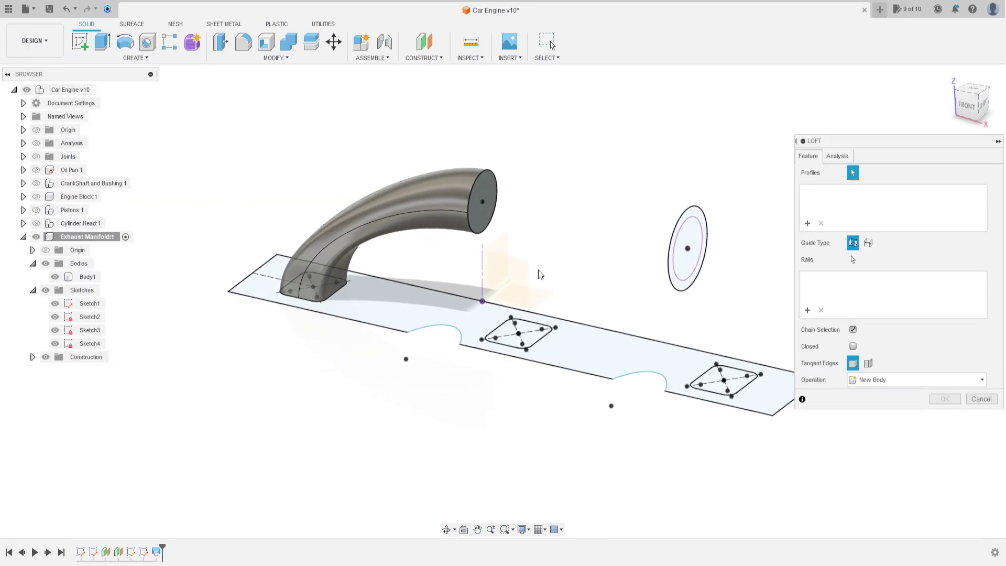
pyautogui.click(484, 181)
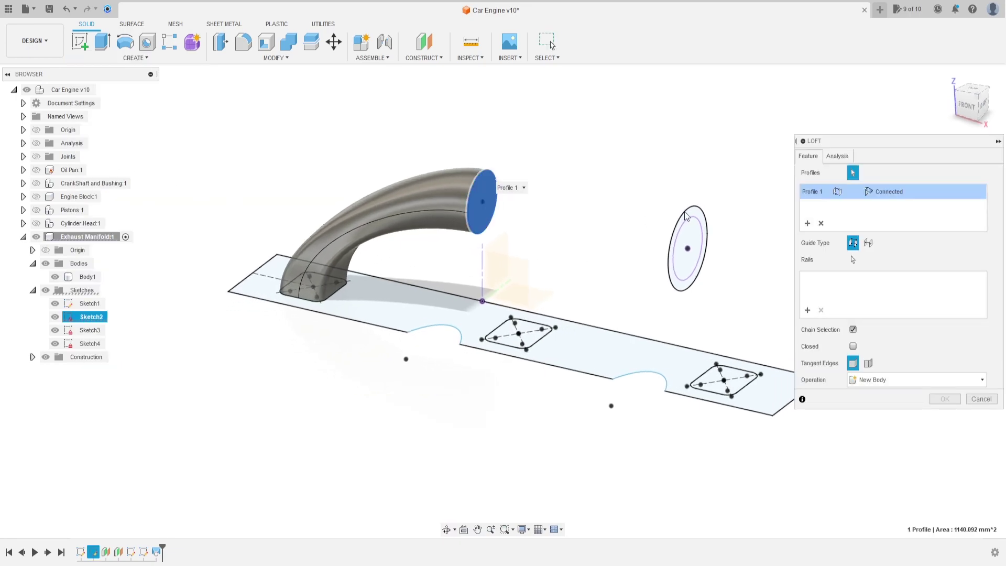
pyautogui.click(701, 220)
pyautogui.moveTo(701, 220)
pyautogui.mouseDown(button='middle')
pyautogui.moveTo(698, 278)
pyautogui.moveTo(517, 256)
pyautogui.moveTo(478, 289)
pyautogui.mouseUp(button='middle')
pyautogui.click(608, 290)
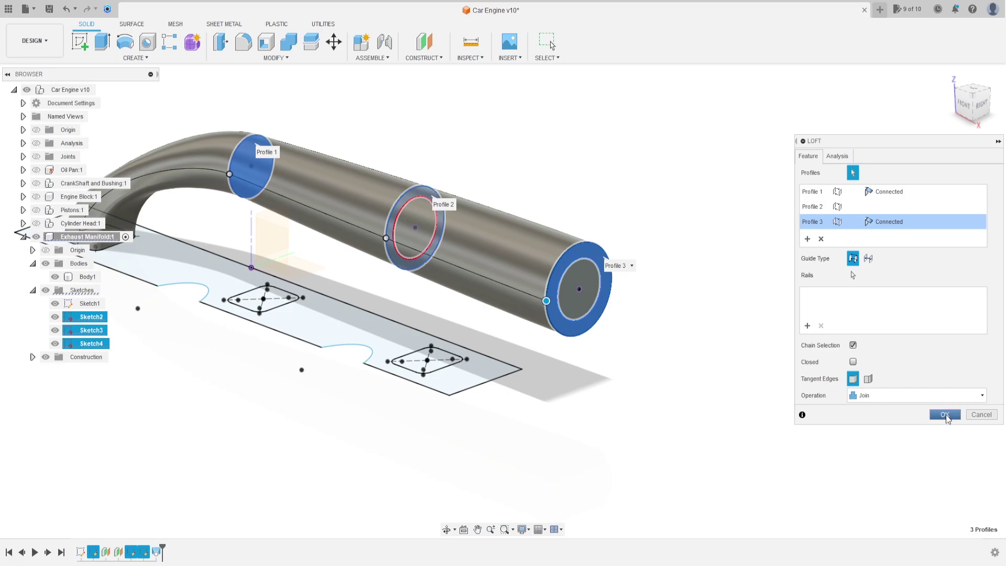
pyautogui.press('Return')
pyautogui.moveTo(655, 259)
pyautogui.keyDown('shift'); pyautogui.mouseDown(button='middle')
pyautogui.moveTo(855, 301)
pyautogui.moveTo(786, 299)
pyautogui.mouseUp(button='middle'); pyautogui.keyUp('shift')
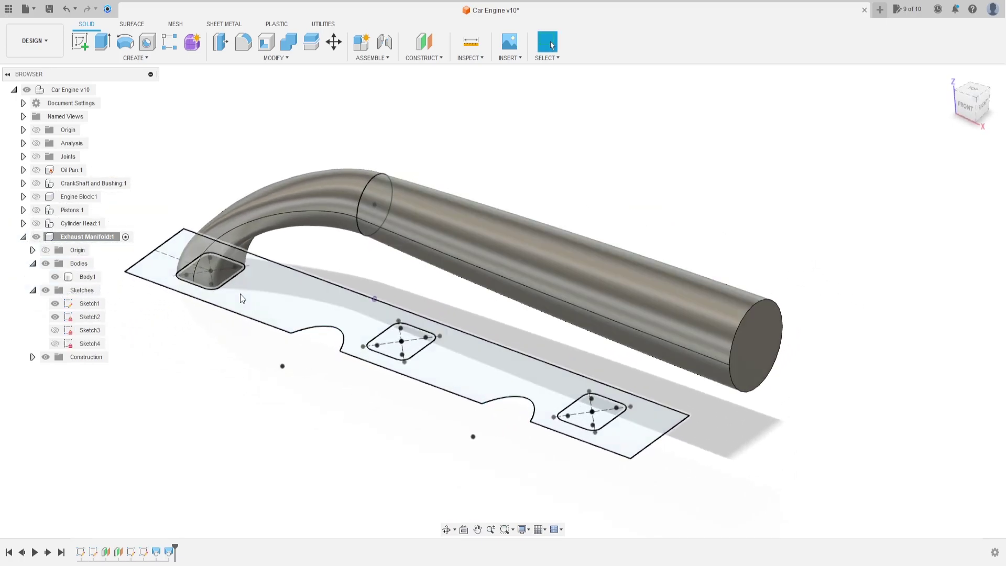
pyautogui.click(55, 317)
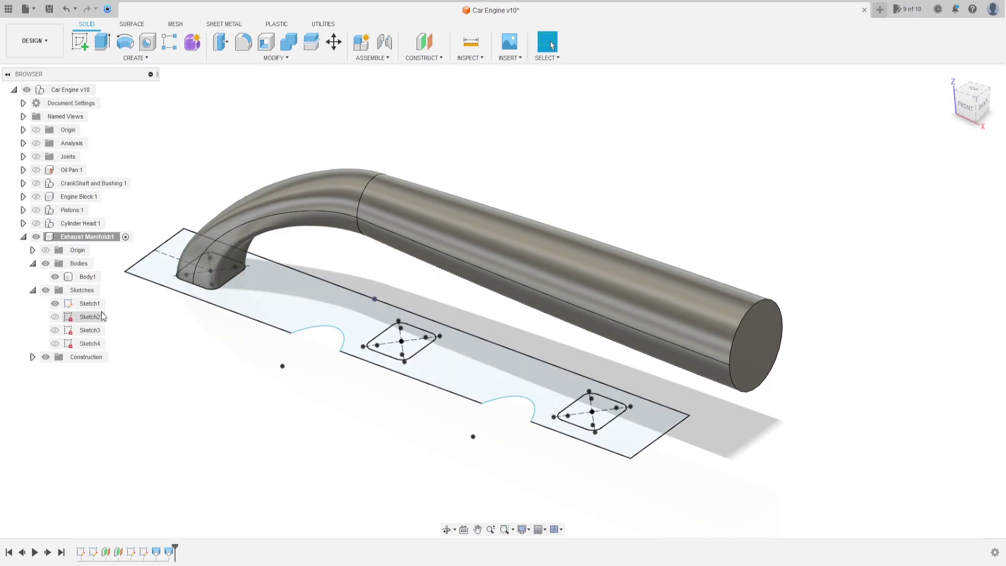
# Loft the middle port profile to the 50.8 mm circle, showing the circle's sketch and hiding the pipe body for selection.
pyautogui.click(137, 58)
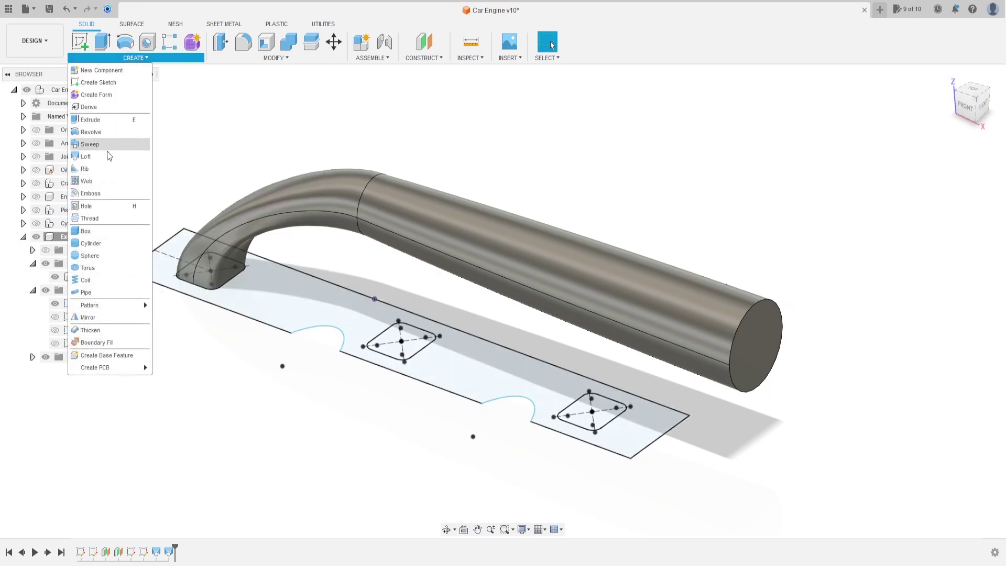
pyautogui.press('Escape')
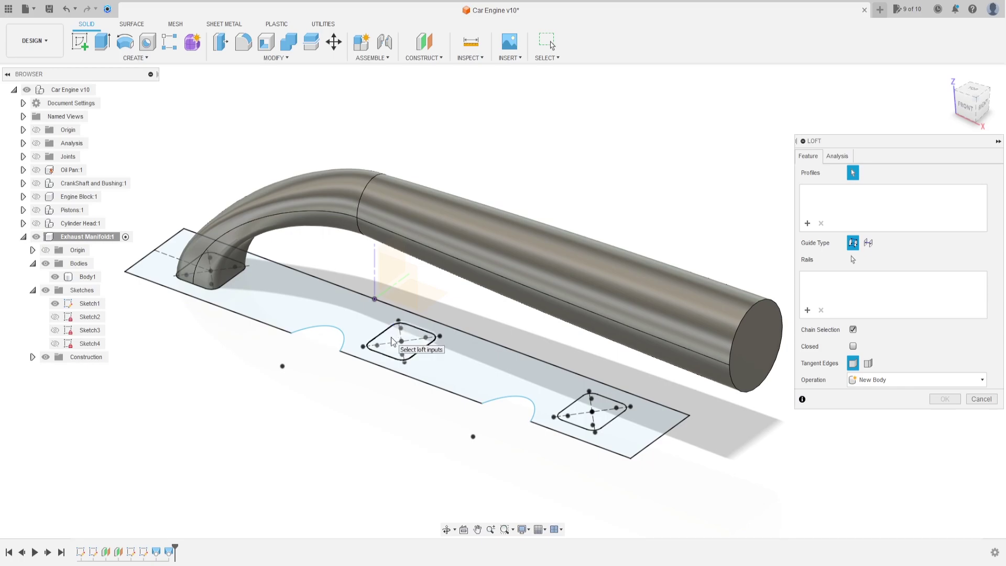
pyautogui.click(392, 340)
pyautogui.click(393, 340)
pyautogui.click(54, 330)
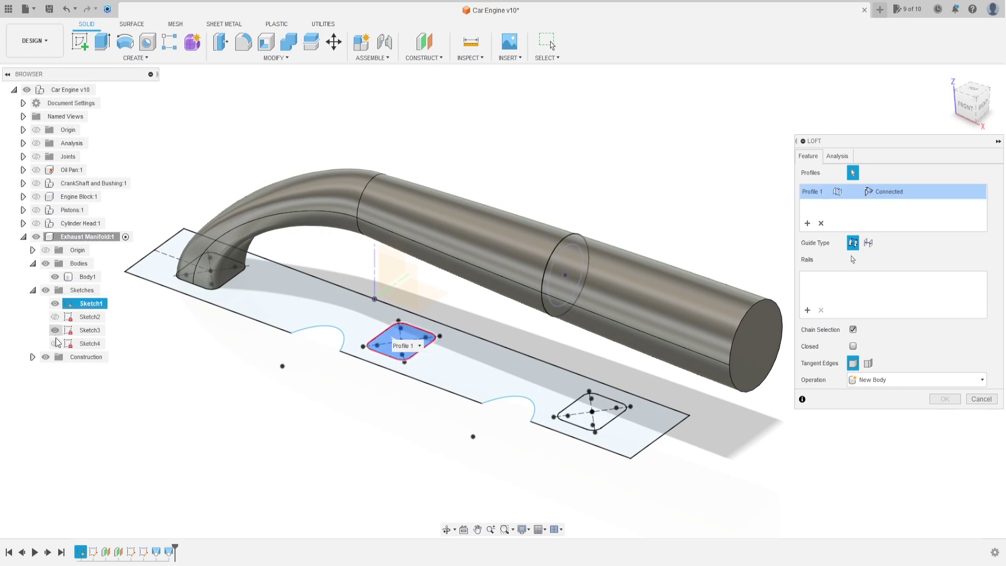
pyautogui.click(55, 276)
pyautogui.click(577, 245)
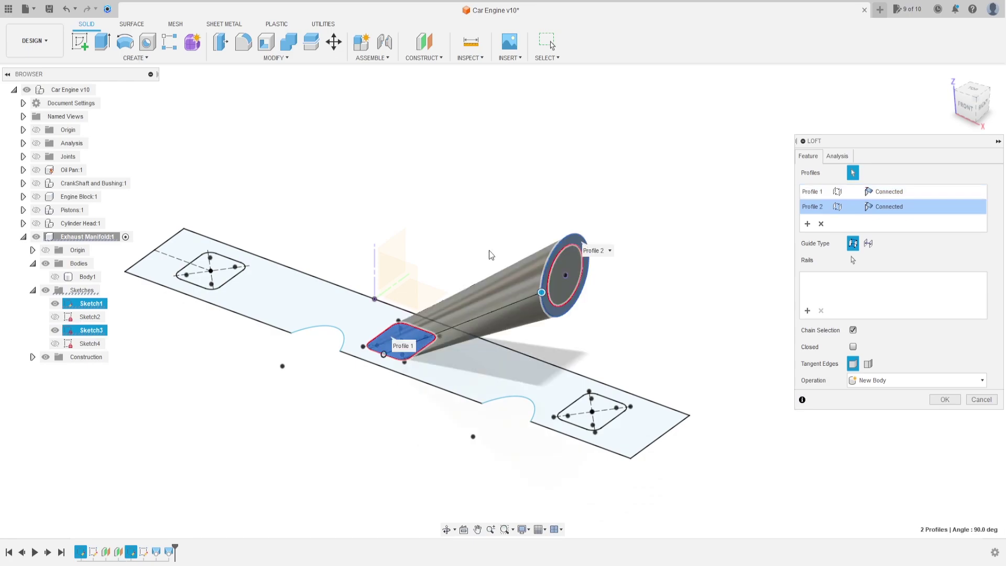
# Set both profiles of the middle port's loft to the Direction end condition.
pyautogui.click(918, 192)
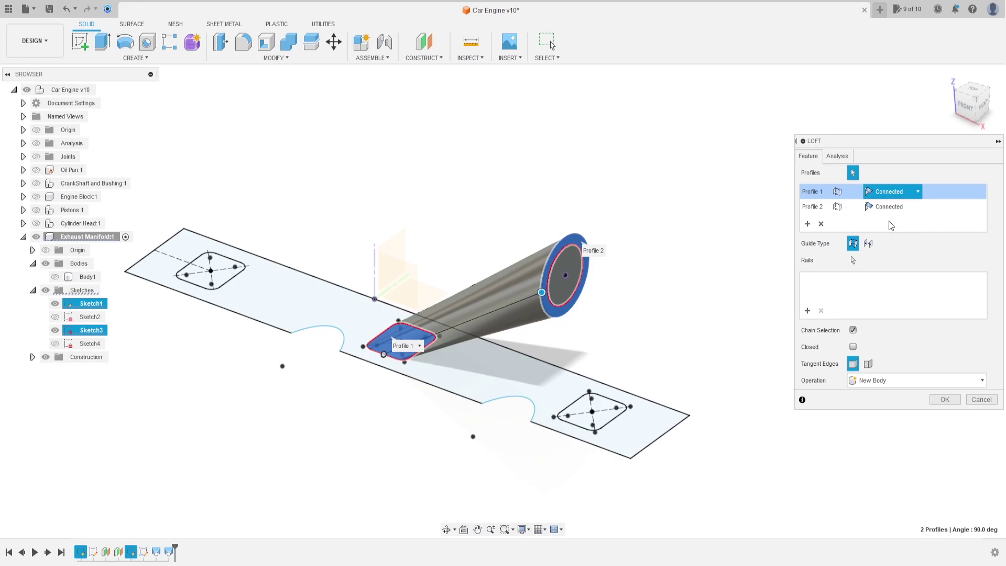
pyautogui.click(914, 207)
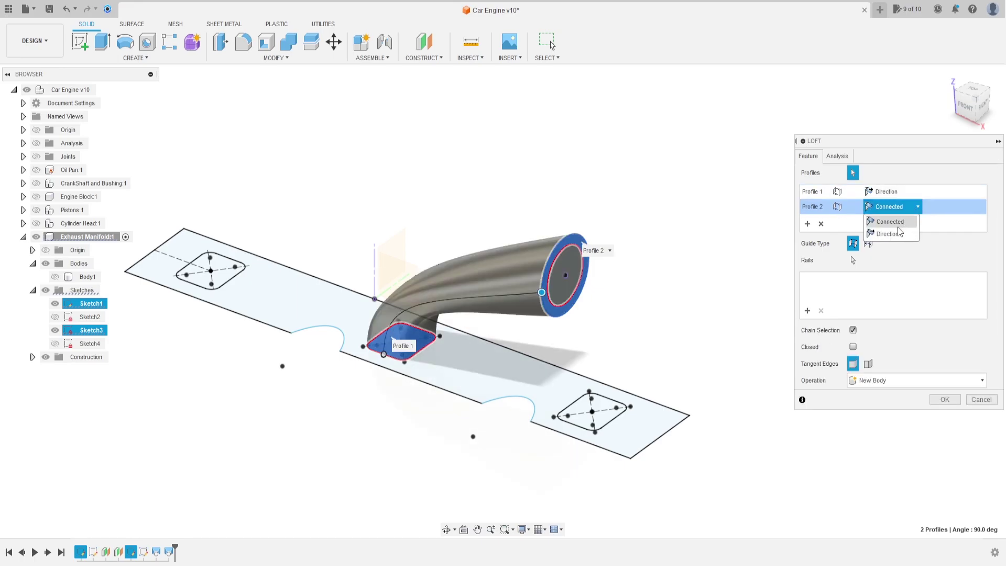
pyautogui.click(894, 233)
pyautogui.keyDown('shift'); pyautogui.moveTo(683, 326); pyautogui.dragTo(688, 314, button='middle'); pyautogui.keyUp('shift')
# Show the pipe body again and join the middle loft to it with a 15 deg takeoff angle at the circle profile.
pyautogui.click(55, 277)
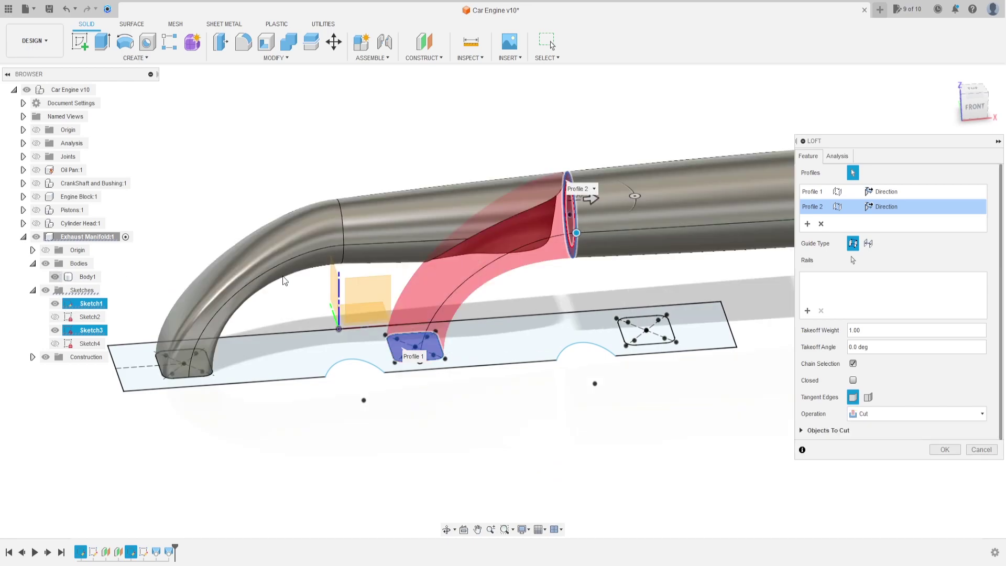
pyautogui.keyDown('shift'); pyautogui.moveTo(582, 279); pyautogui.dragTo(614, 299, button='middle'); pyautogui.keyUp('shift')
pyautogui.click(893, 414)
pyautogui.click(880, 427)
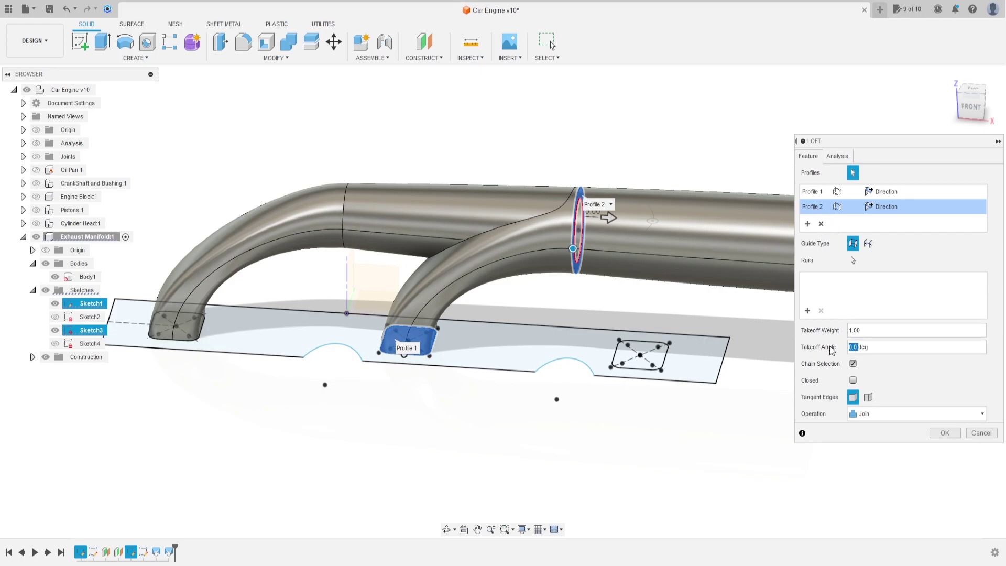
pyautogui.press('Return')
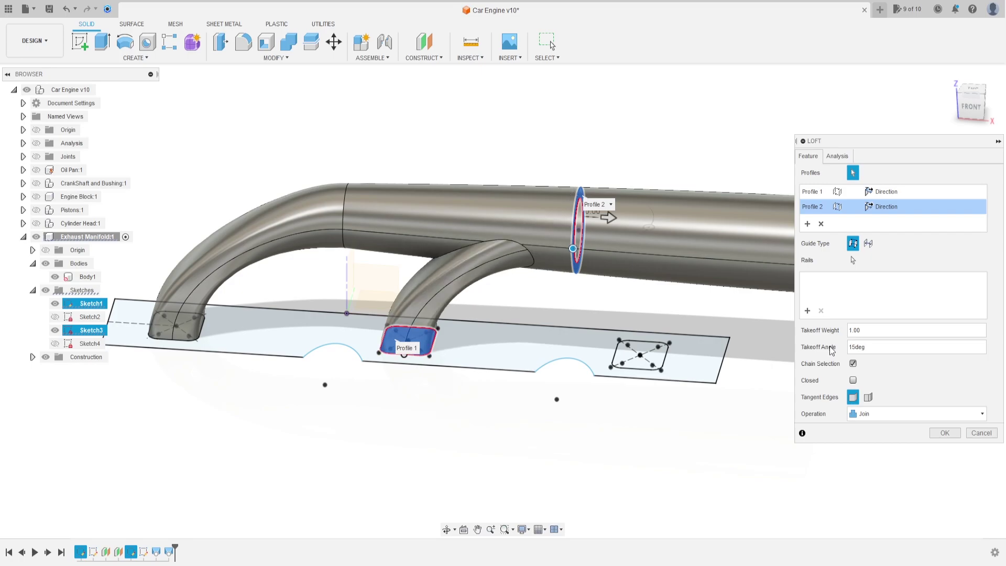
pyautogui.keyDown('shift'); pyautogui.moveTo(655, 367); pyautogui.dragTo(551, 356, button='middle'); pyautogui.keyUp('shift')
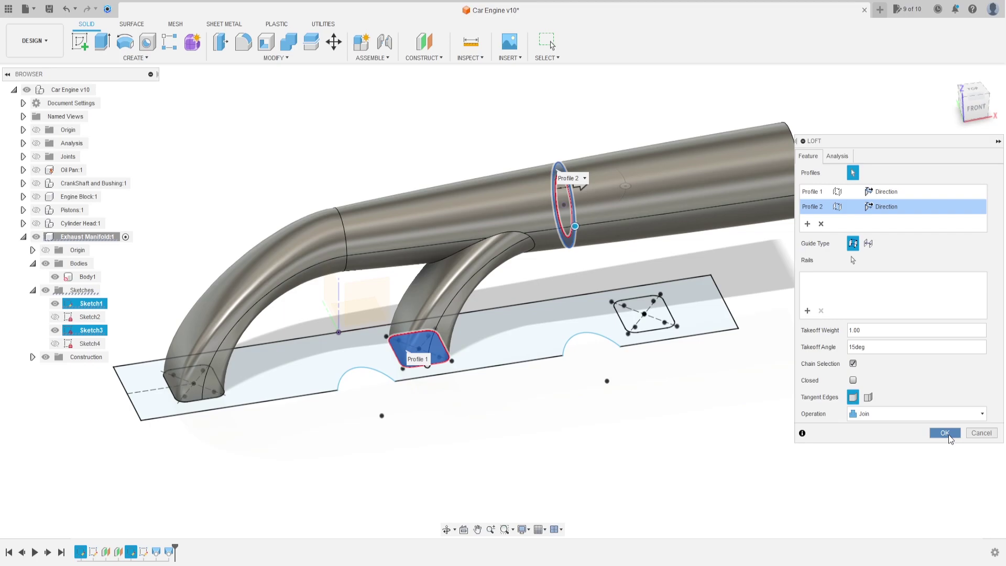
pyautogui.keyDown('shift'); pyautogui.moveTo(817, 419); pyautogui.dragTo(755, 404, button='middle'); pyautogui.keyUp('shift')
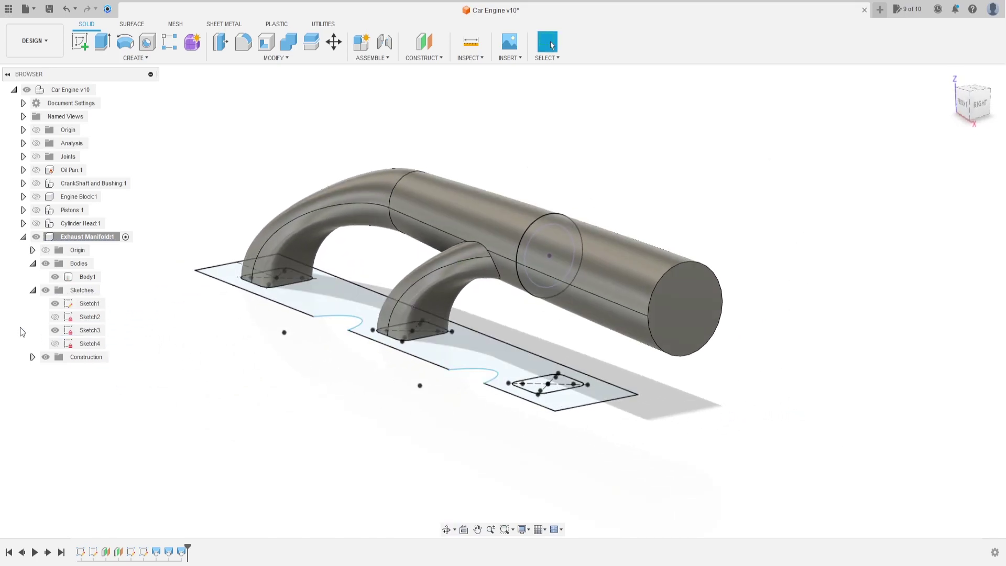
# Hide the 50.8 mm circle's sketch, show the 57.15 mm circle's sketch and loft the last port profile to that circle.
pyautogui.click(55, 331)
pyautogui.click(54, 343)
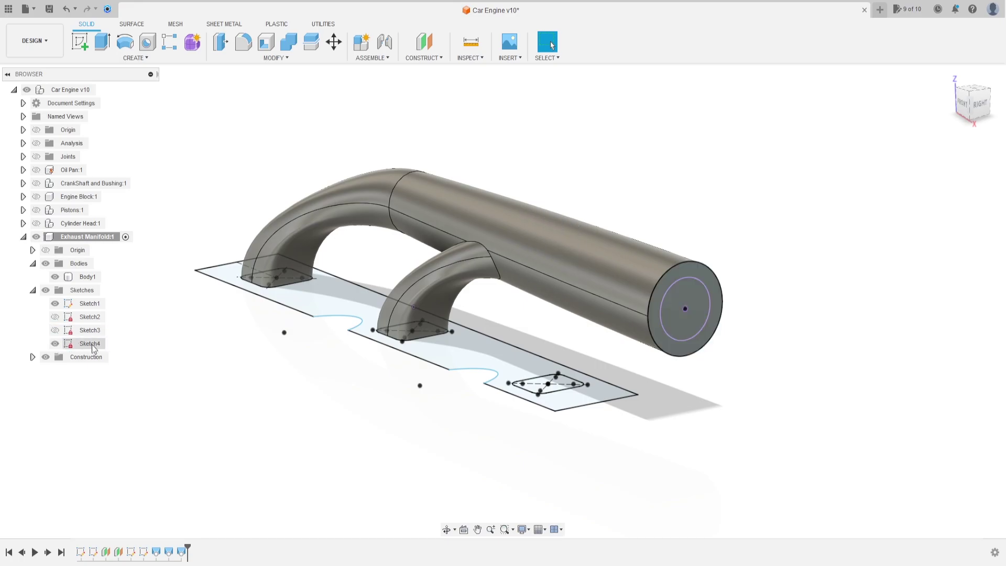
pyautogui.click(136, 58)
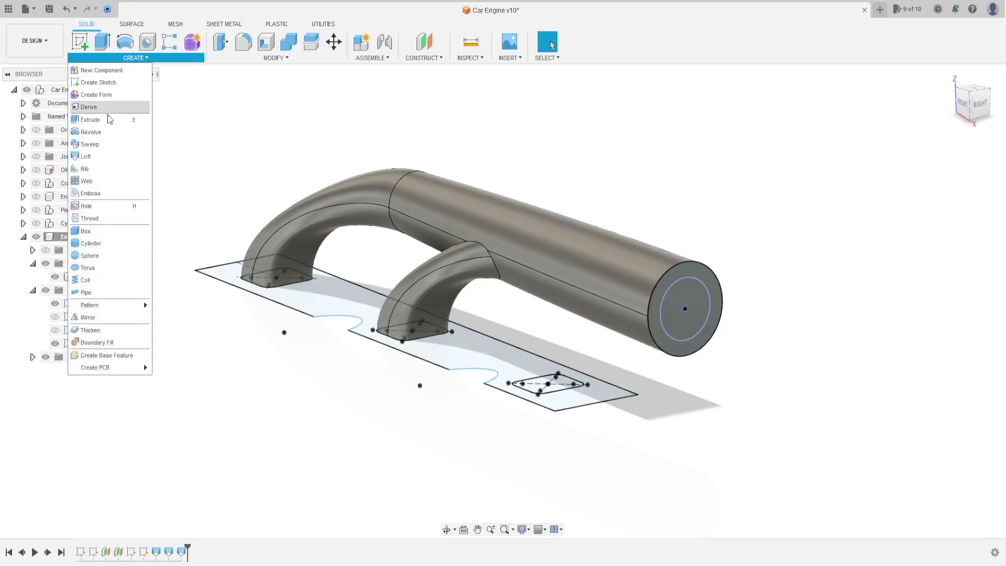
pyautogui.click(103, 157)
pyautogui.keyDown('shift'); pyautogui.moveTo(465, 329); pyautogui.dragTo(579, 430, button='middle'); pyautogui.keyUp('shift')
pyautogui.click(568, 425)
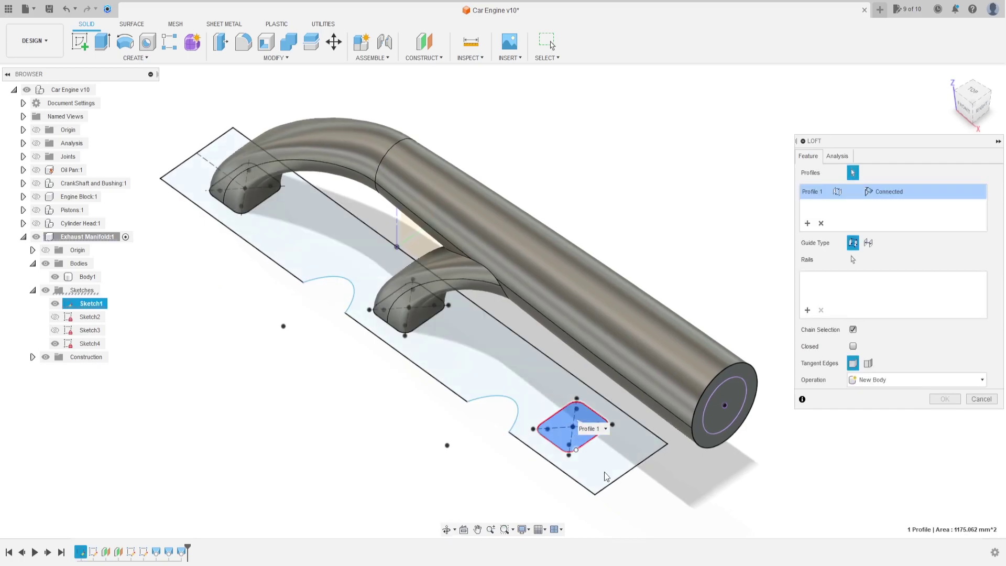
pyautogui.click(749, 372)
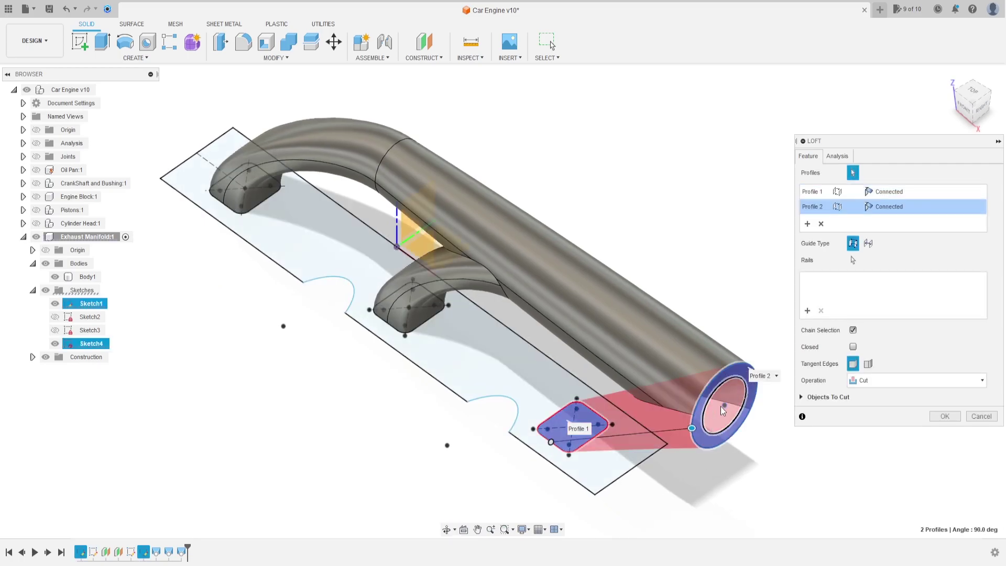
# Set both profiles to Direction with a 15 deg takeoff angle at the circle, join the loft and hide the circle's sketch.
pyautogui.click(918, 192)
pyautogui.click(889, 206)
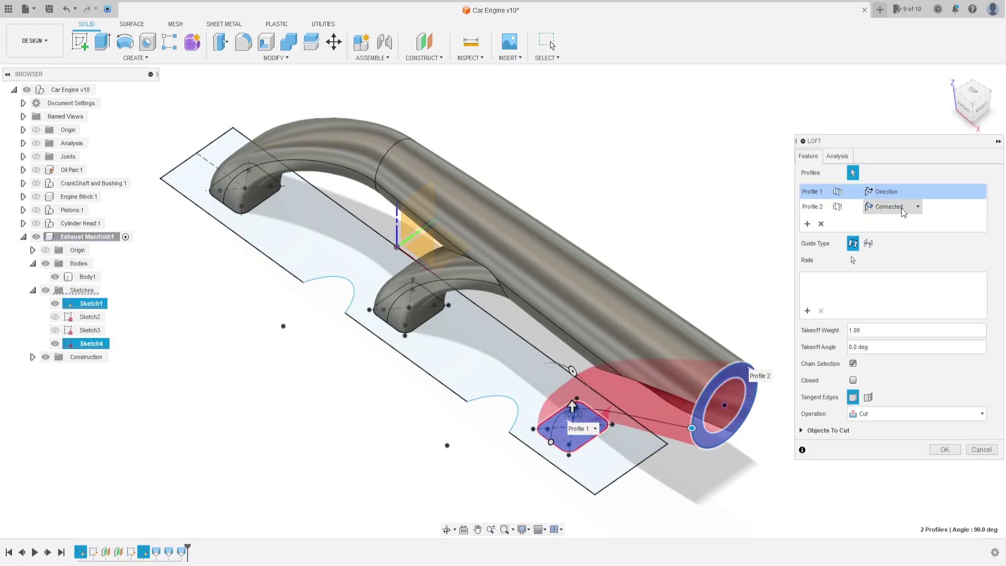
pyautogui.click(901, 208)
pyautogui.click(893, 232)
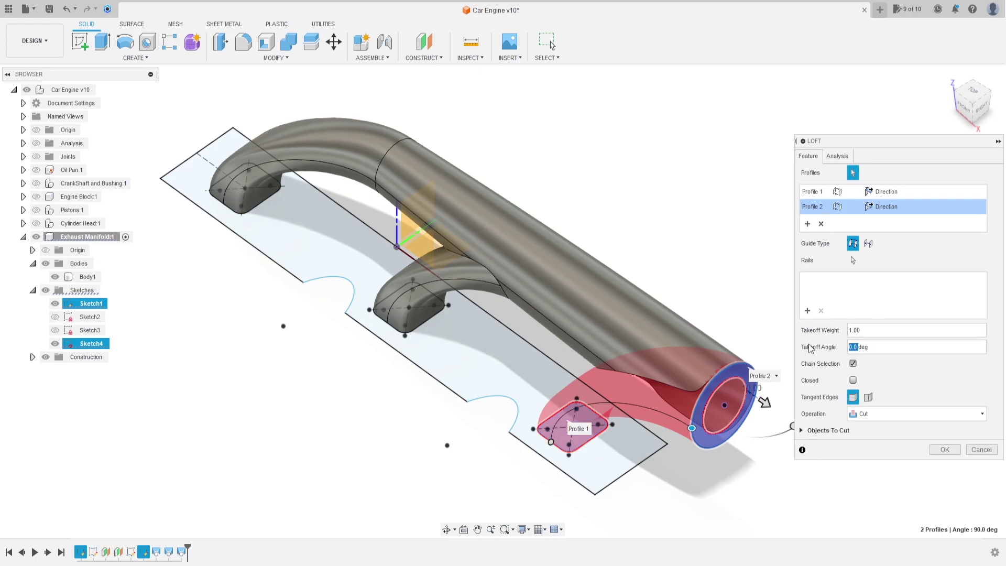
pyautogui.write('15')
pyautogui.click(917, 414)
pyautogui.click(889, 430)
pyautogui.keyDown('shift'); pyautogui.moveTo(786, 481); pyautogui.dragTo(622, 449, button='middle'); pyautogui.keyUp('shift')
pyautogui.click(952, 434)
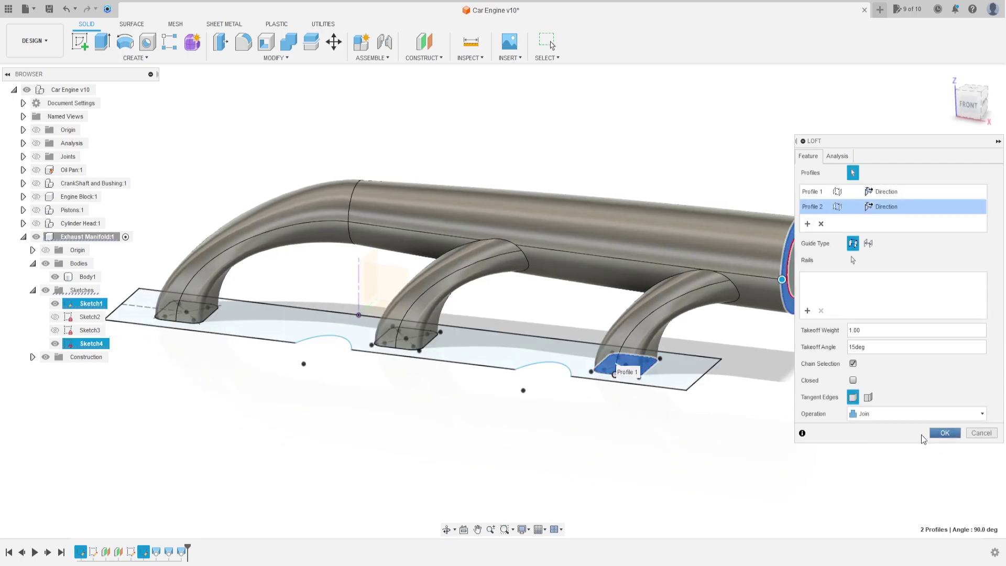
pyautogui.click(54, 345)
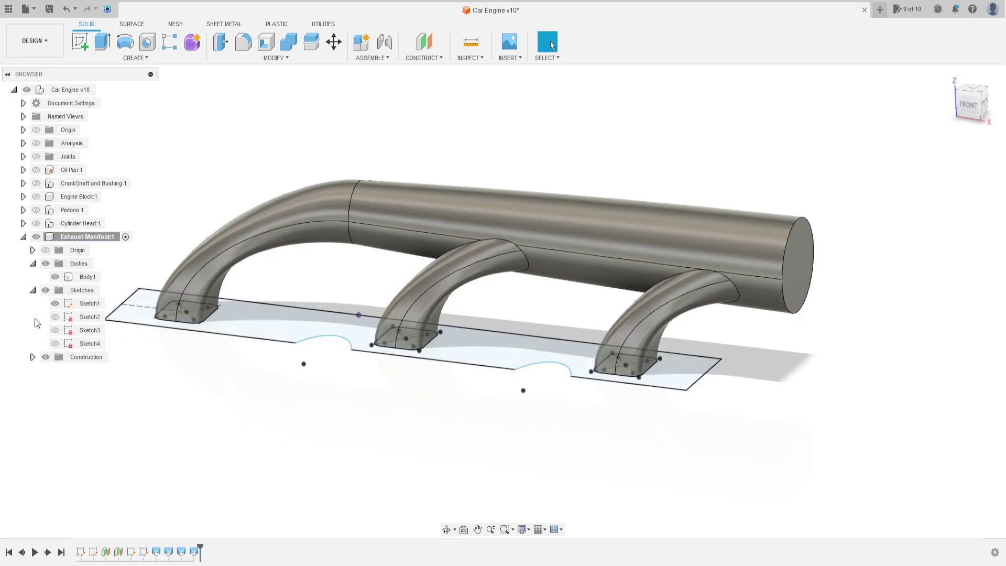
# Collapse the Sketches and Bodies folders and the Exhaust Manifold component in the browser tree.
pyautogui.click(32, 291)
pyautogui.click(33, 264)
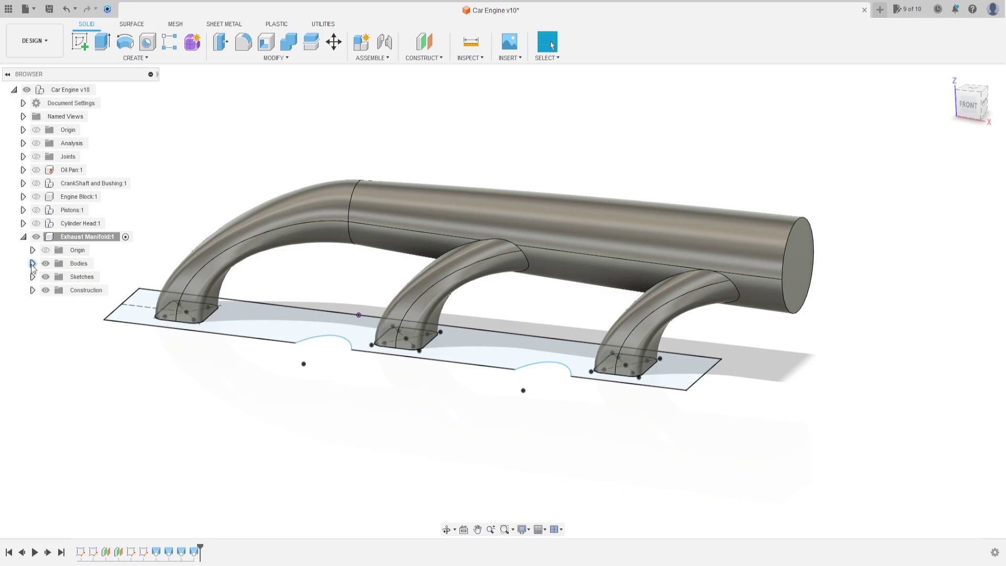
pyautogui.click(23, 236)
pyautogui.keyDown('shift'); pyautogui.moveTo(853, 181); pyautogui.dragTo(498, 197, button='middle'); pyautogui.keyUp('shift')
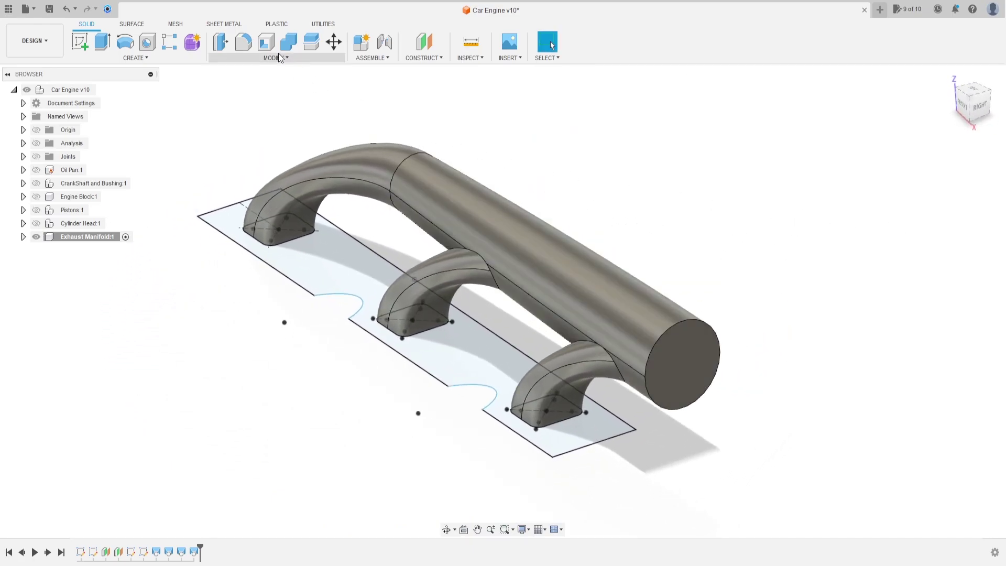
pyautogui.click(221, 41)
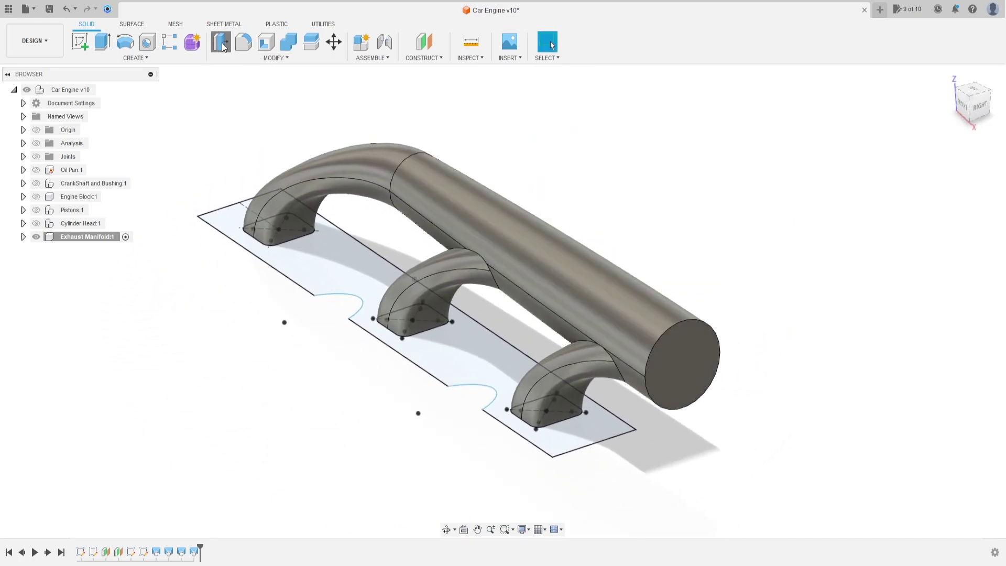
# Offset the end face of the main pipe outward by 137.16 mm to lengthen the pipe.
pyautogui.click(685, 357)
pyautogui.scroll(5, 678, 407)
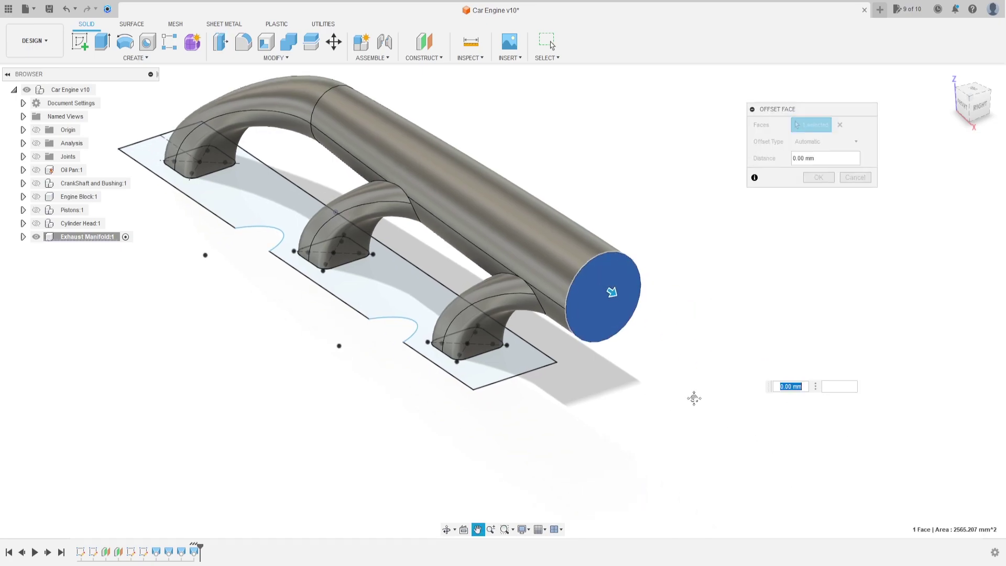
pyautogui.write('50')
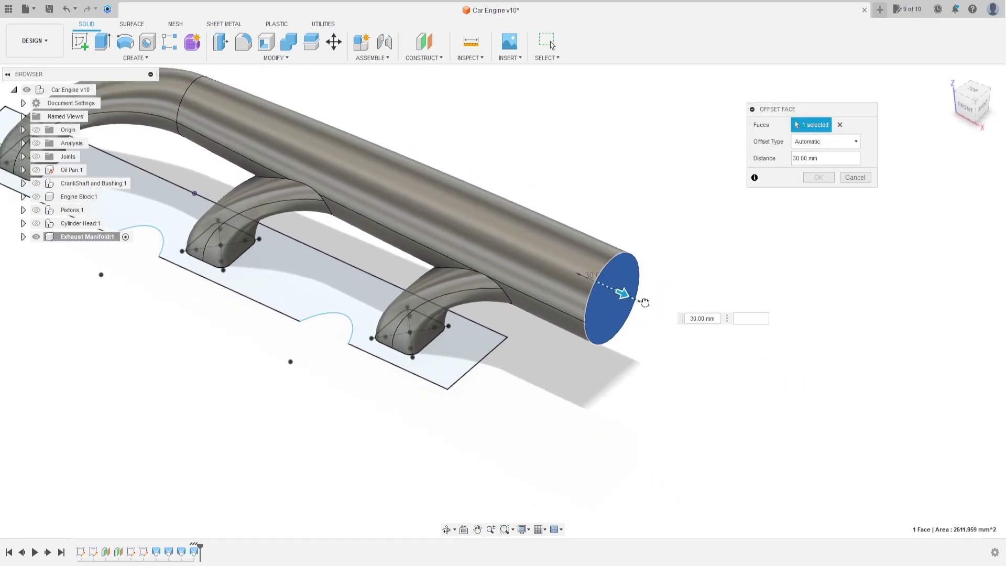
pyautogui.click(796, 158)
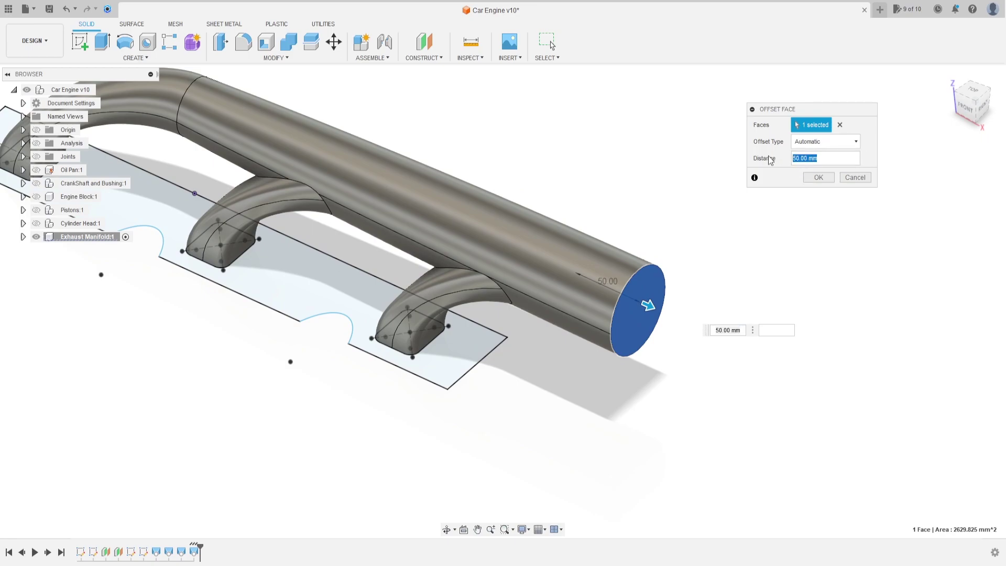
pyautogui.write('1')
pyautogui.write('37.')
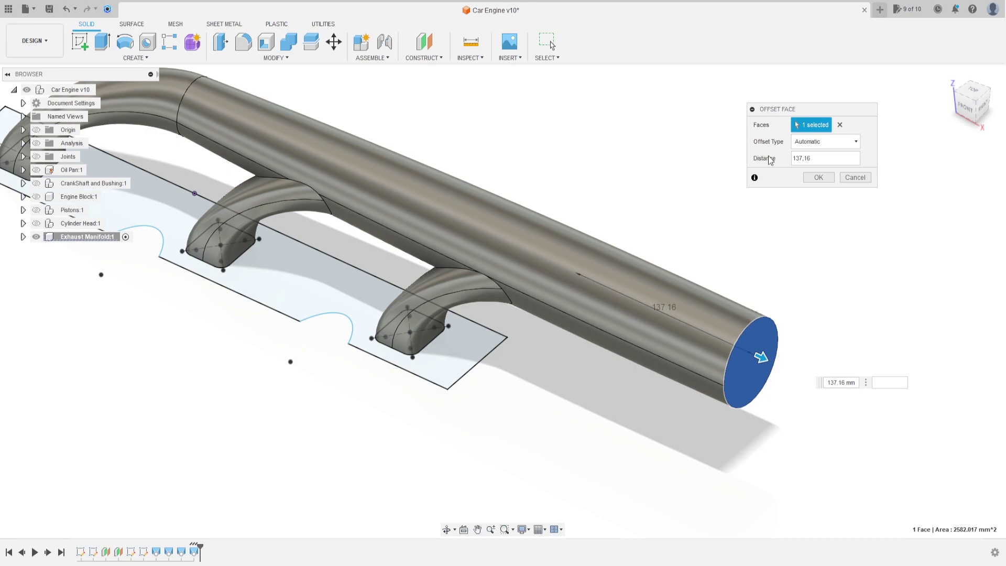
pyautogui.press('Return')
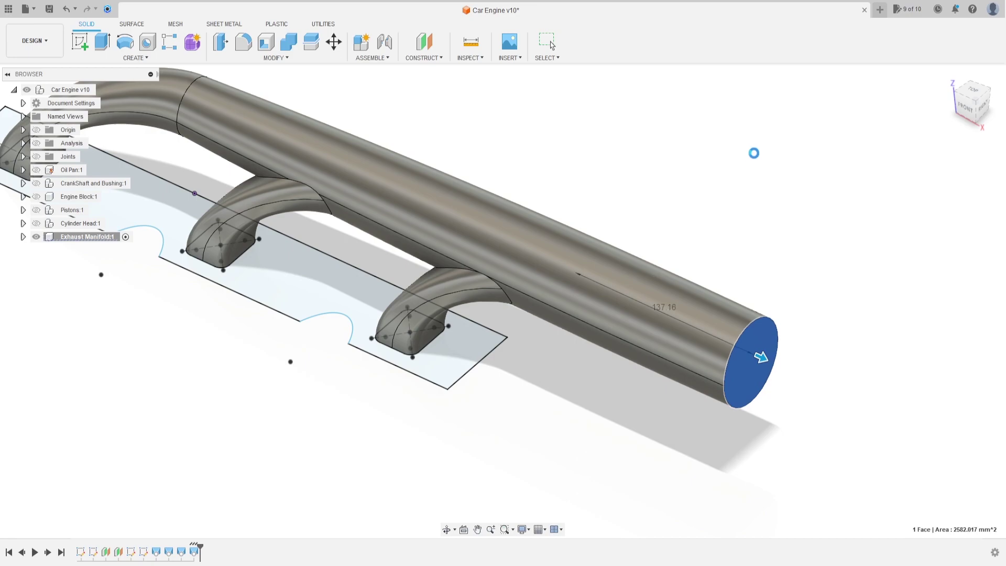
pyautogui.click(706, 191)
pyautogui.press('F6')
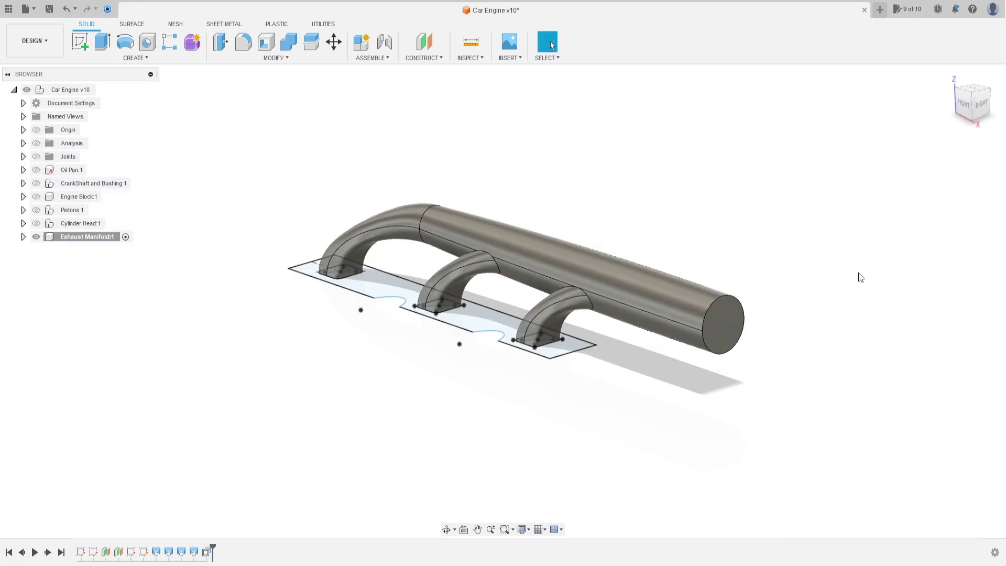
# Extrude the flange profile together with its three port profiles 10 mm as a new body.
pyautogui.keyDown('shift'); pyautogui.moveTo(865, 240); pyautogui.dragTo(855, 264, button='middle'); pyautogui.keyUp('shift')
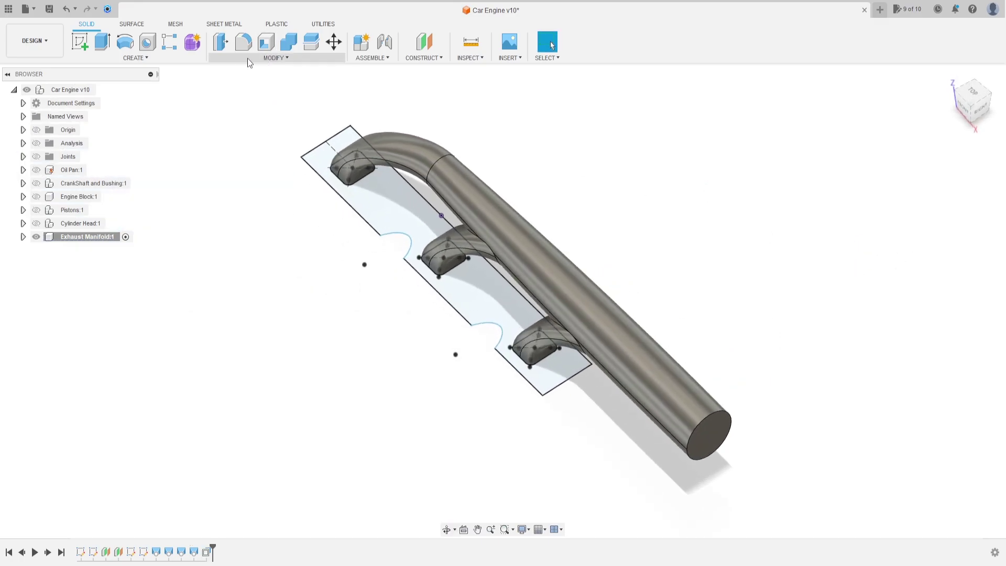
pyautogui.click(102, 42)
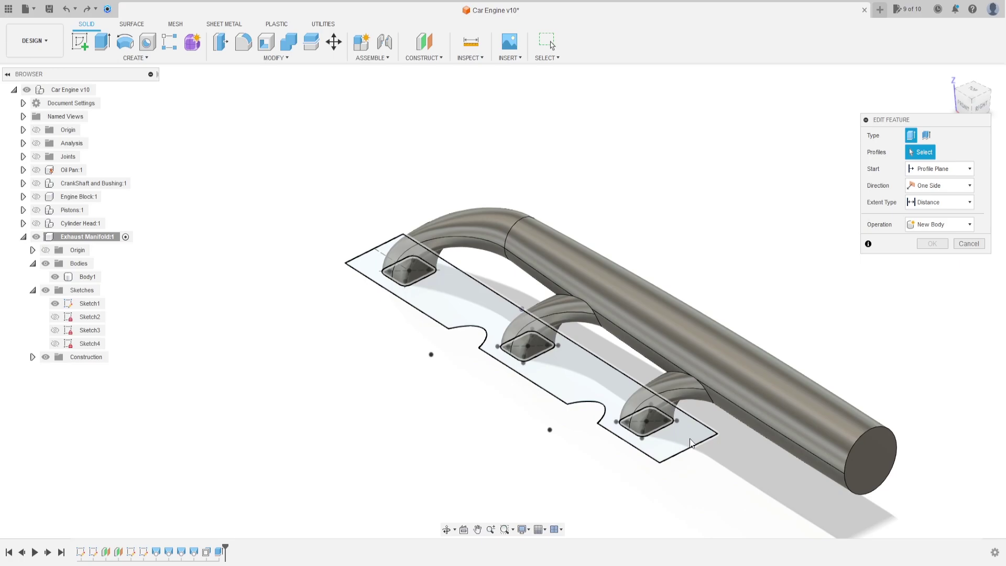
pyautogui.click(691, 443)
pyautogui.moveTo(691, 442)
pyautogui.keyDown('shift'); pyautogui.mouseDown(button='middle')
pyautogui.moveTo(613, 277)
pyautogui.moveTo(656, 303)
pyautogui.mouseUp(button='middle'); pyautogui.keyUp('shift')
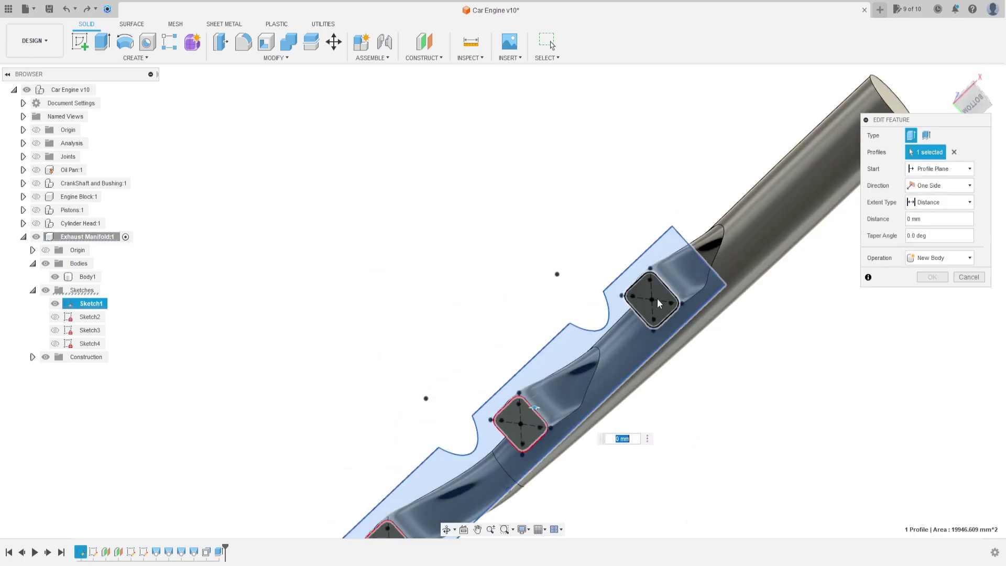
pyautogui.click(656, 298)
pyautogui.click(529, 430)
pyautogui.moveTo(529, 429)
pyautogui.mouseDown(button='middle')
pyautogui.moveTo(588, 359)
pyautogui.moveTo(605, 433)
pyautogui.mouseUp(button='middle')
pyautogui.click(606, 432)
pyautogui.keyDown('shift'); pyautogui.moveTo(633, 322); pyautogui.dragTo(644, 371, button='middle'); pyautogui.keyUp('shift')
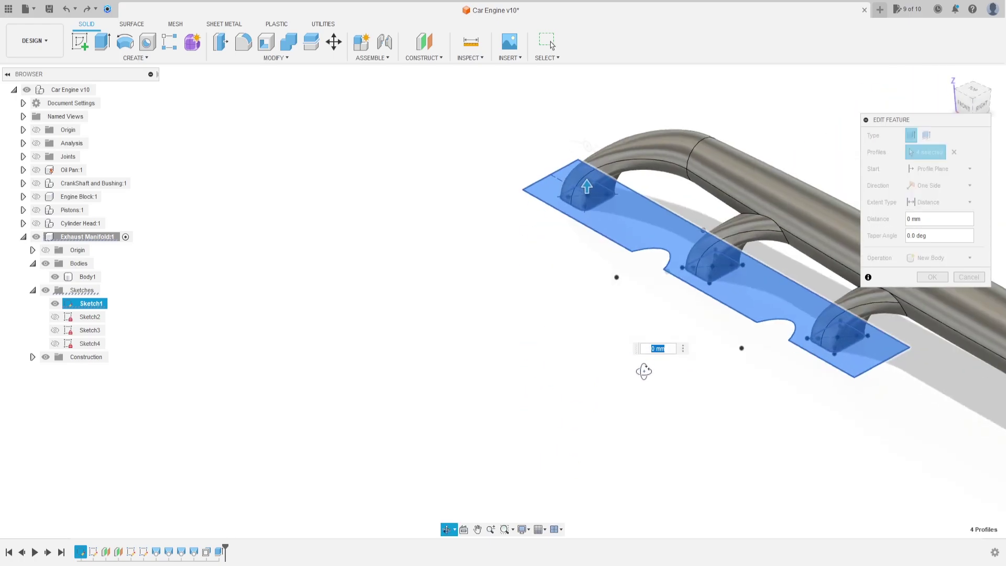
pyautogui.write('10')
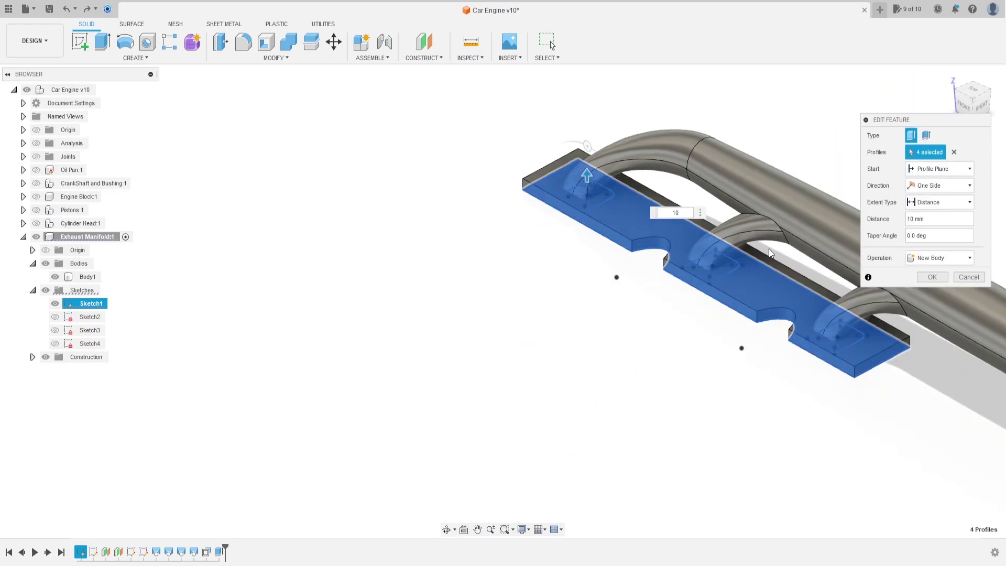
pyautogui.click(932, 277)
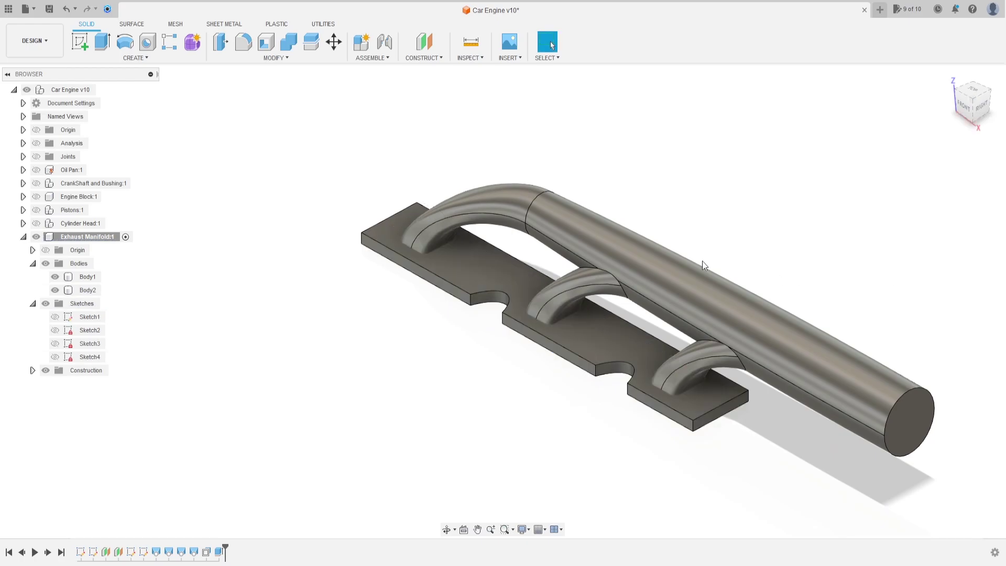
# Hide the flange plate body.
pyautogui.click(65, 292)
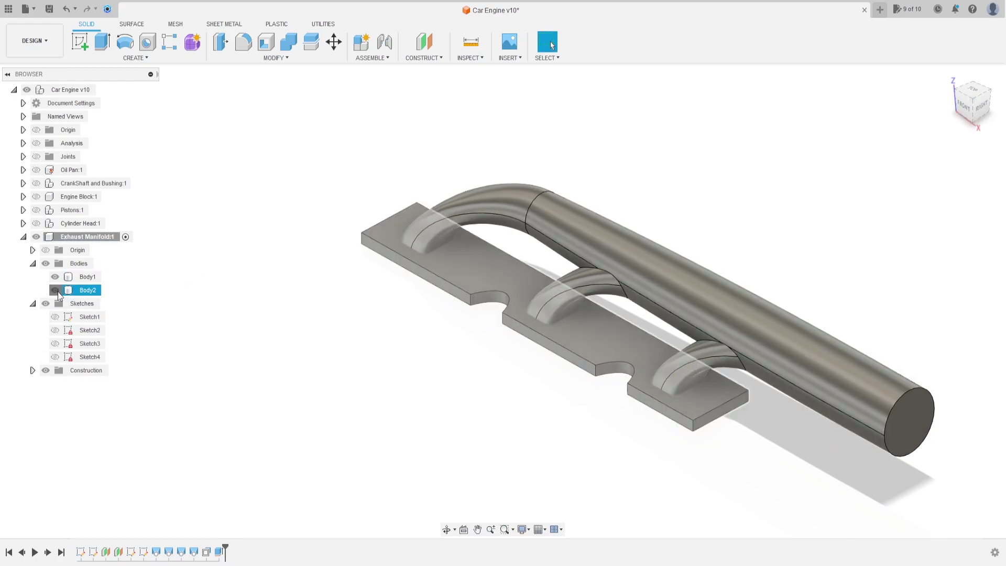
pyautogui.click(56, 290)
pyautogui.keyDown('shift'); pyautogui.moveTo(392, 340); pyautogui.dragTo(383, 334, button='middle'); pyautogui.keyUp('shift')
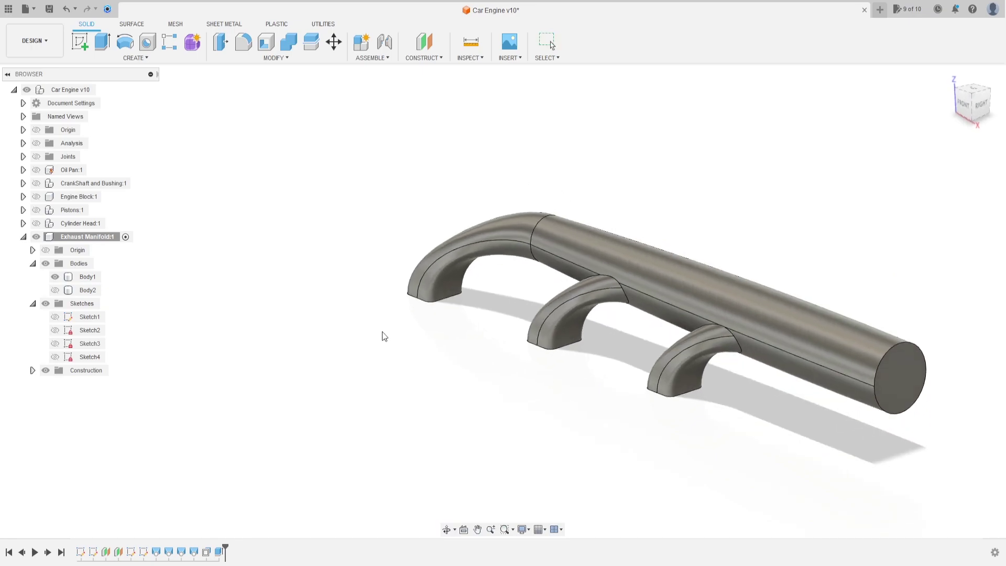
# Shell the pipe body with a 3 mm outside thickness, opening the main pipe's end face and the three port faces.
pyautogui.click(270, 44)
pyautogui.keyDown('shift'); pyautogui.moveTo(807, 354); pyautogui.dragTo(691, 315, button='middle'); pyautogui.keyUp('shift')
pyautogui.click(829, 378)
pyautogui.click(686, 299)
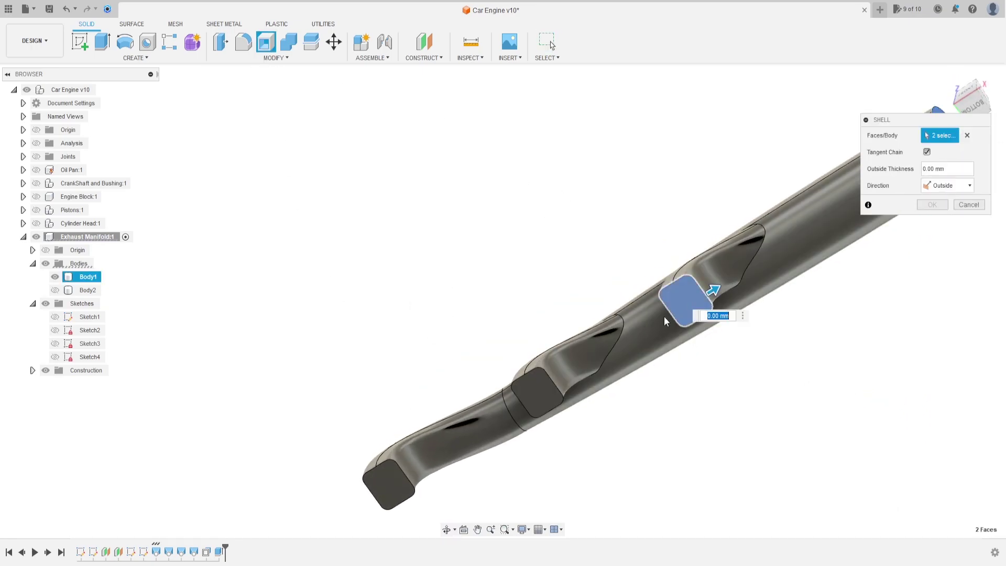
pyautogui.click(537, 387)
pyautogui.click(388, 483)
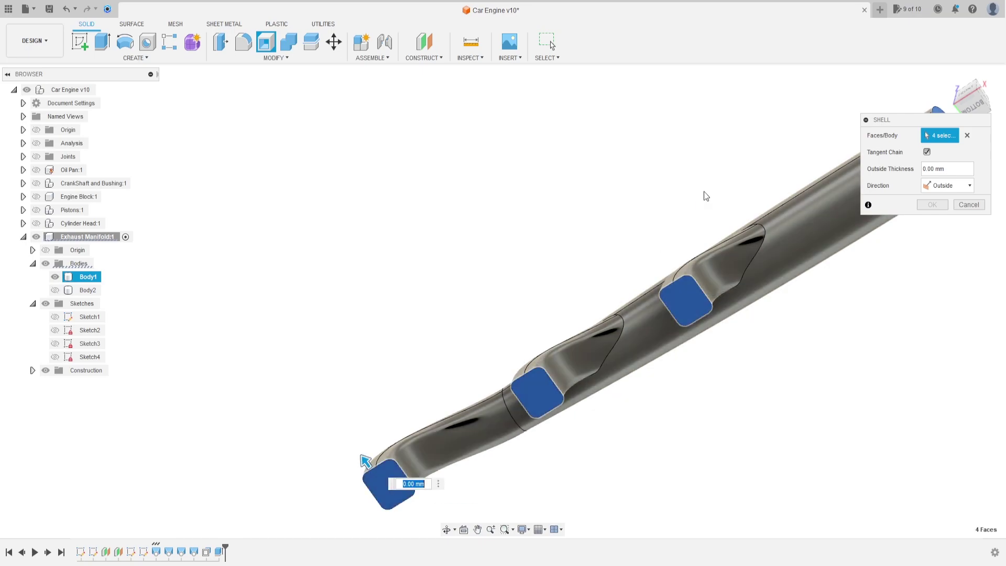
pyautogui.click(943, 185)
pyautogui.click(944, 214)
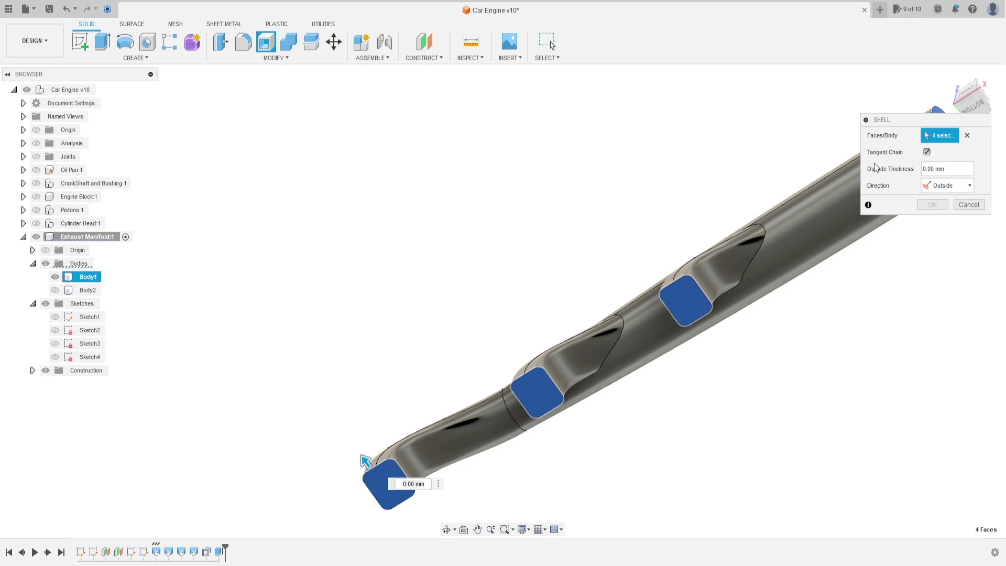
pyautogui.click(953, 170)
pyautogui.write('3')
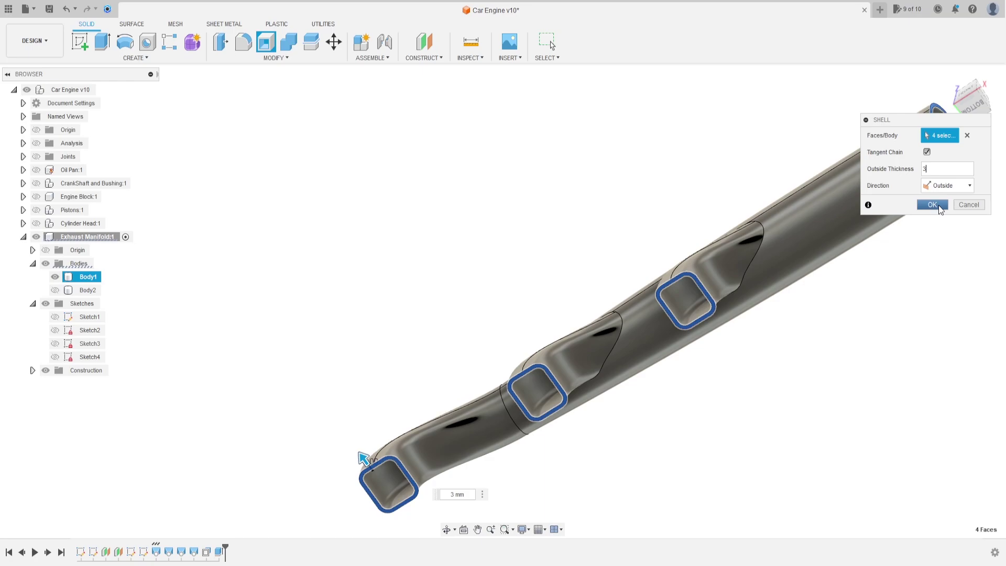
pyautogui.click(933, 204)
# Show the flange plate body again and set it as the body to split in Split Body.
pyautogui.keyDown('shift'); pyautogui.moveTo(812, 290); pyautogui.dragTo(759, 269, button='middle'); pyautogui.keyUp('shift')
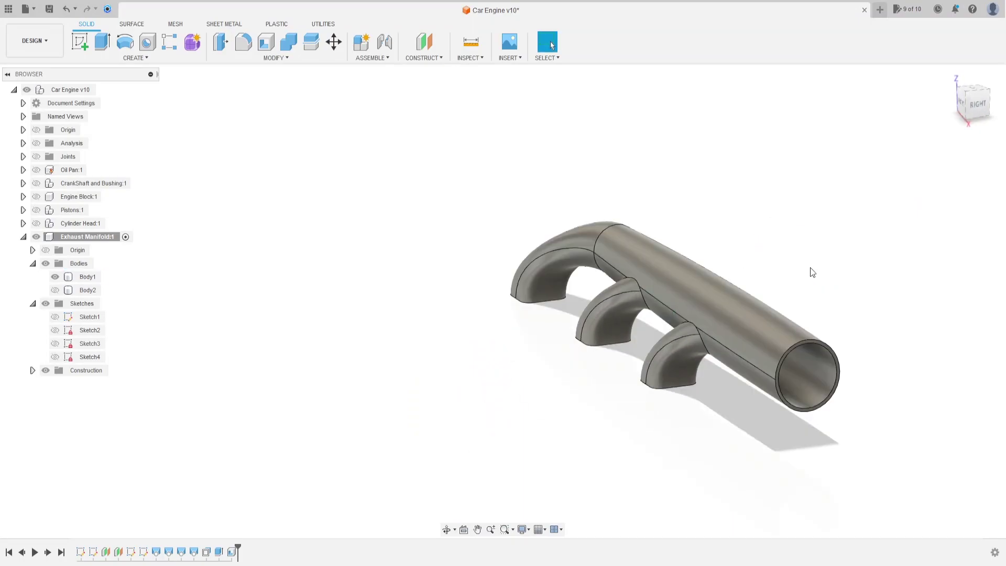
pyautogui.click(54, 290)
pyautogui.keyDown('shift'); pyautogui.moveTo(283, 274); pyautogui.dragTo(353, 256, button='middle'); pyautogui.keyUp('shift')
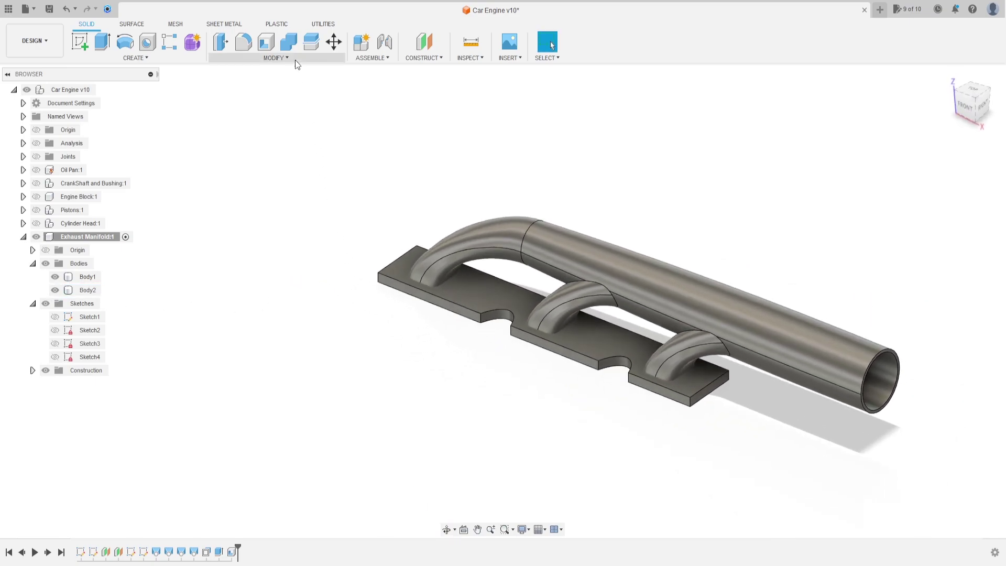
pyautogui.click(313, 46)
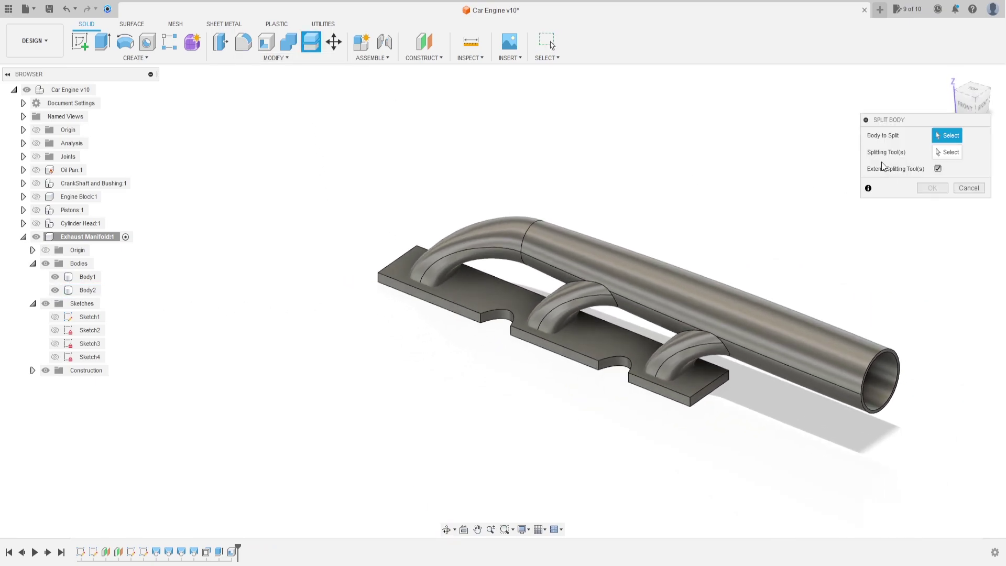
pyautogui.click(605, 347)
pyautogui.click(950, 152)
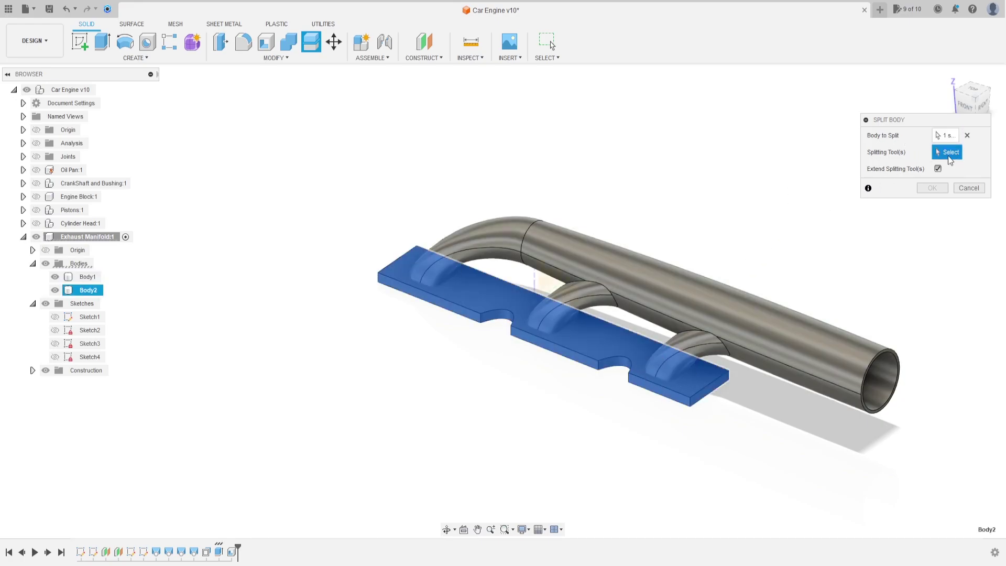
pyautogui.scroll(3, 692, 349)
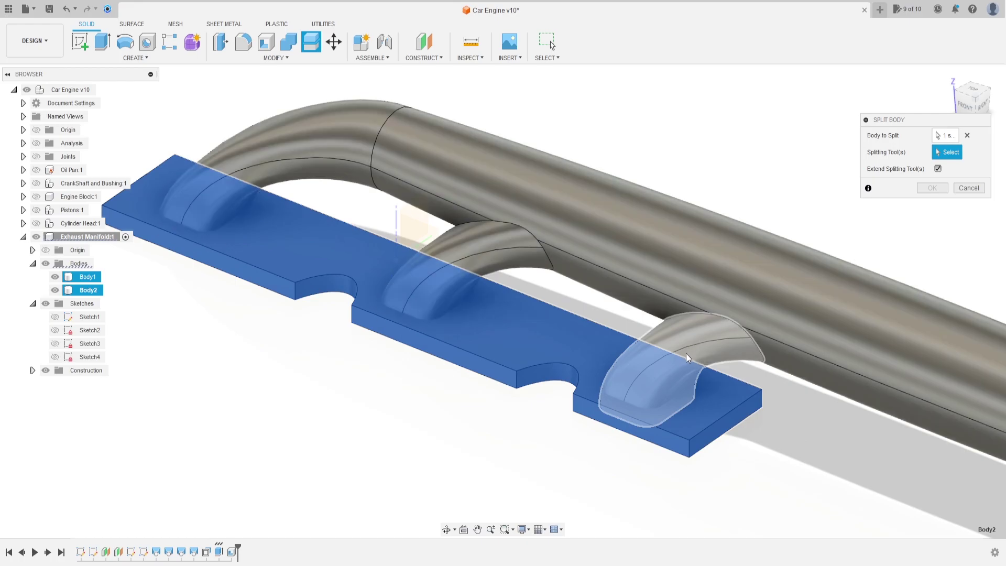
pyautogui.click(469, 257)
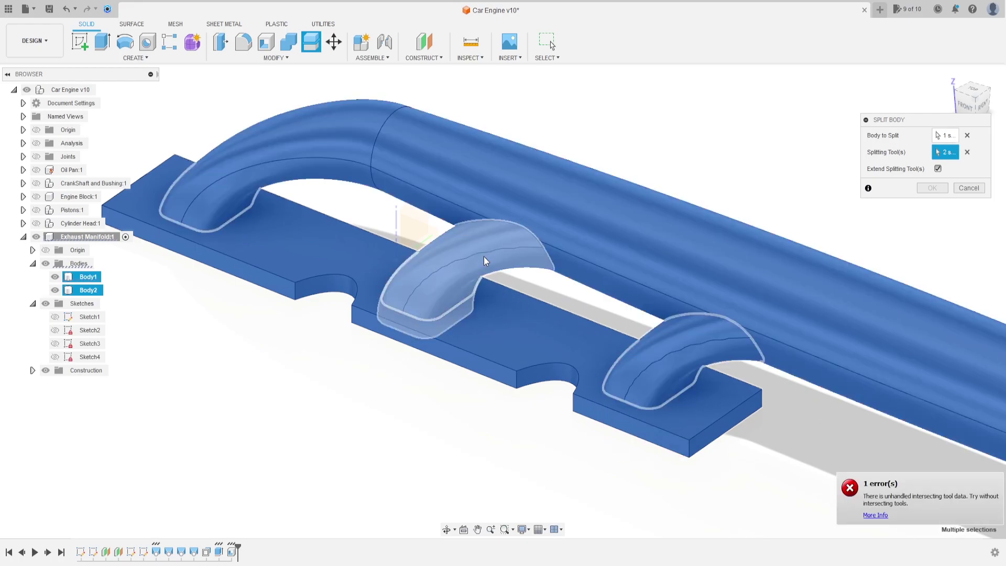
pyautogui.click(967, 152)
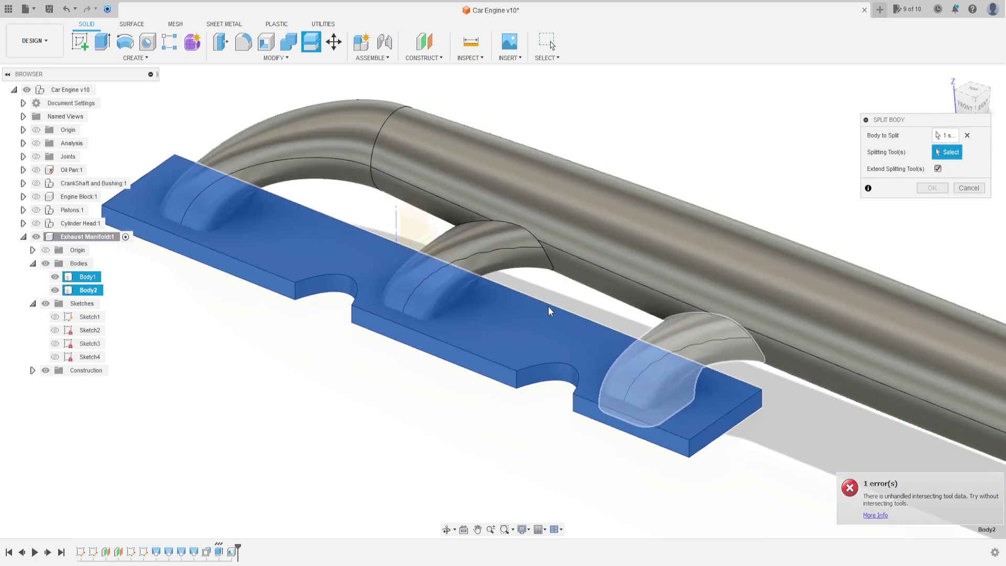
# Split the flange plate using the outer faces of the three curved port pipes as splitting tools, with the tools extended.
pyautogui.click(536, 297)
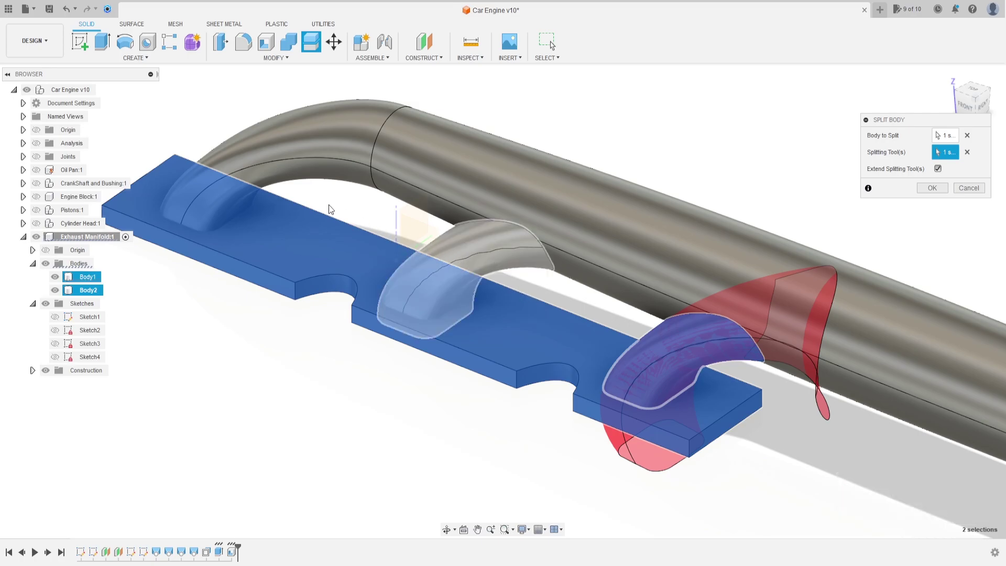
pyautogui.click(290, 176)
pyautogui.click(275, 175)
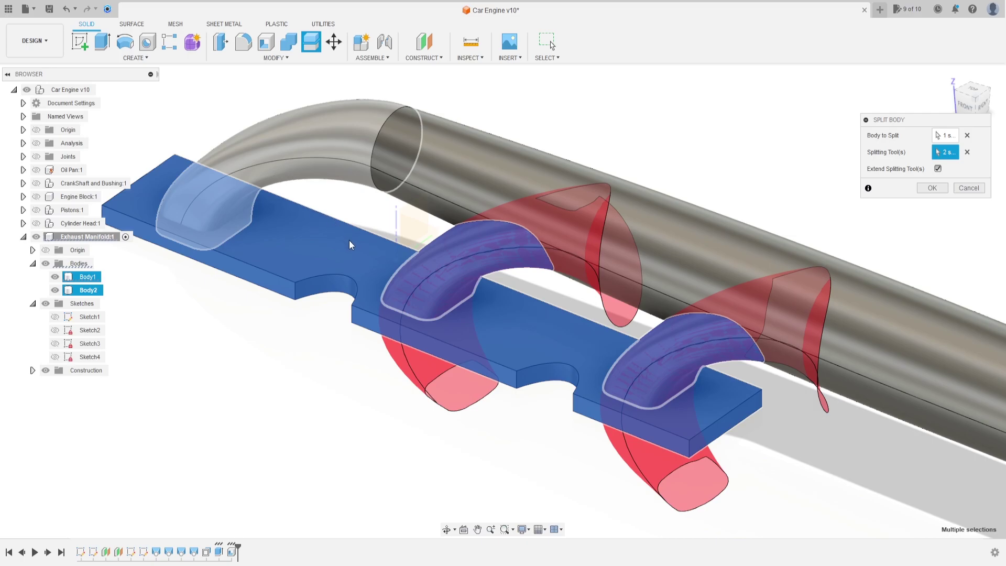
pyautogui.keyDown('shift'); pyautogui.moveTo(324, 267); pyautogui.dragTo(409, 231, button='middle'); pyautogui.keyUp('shift')
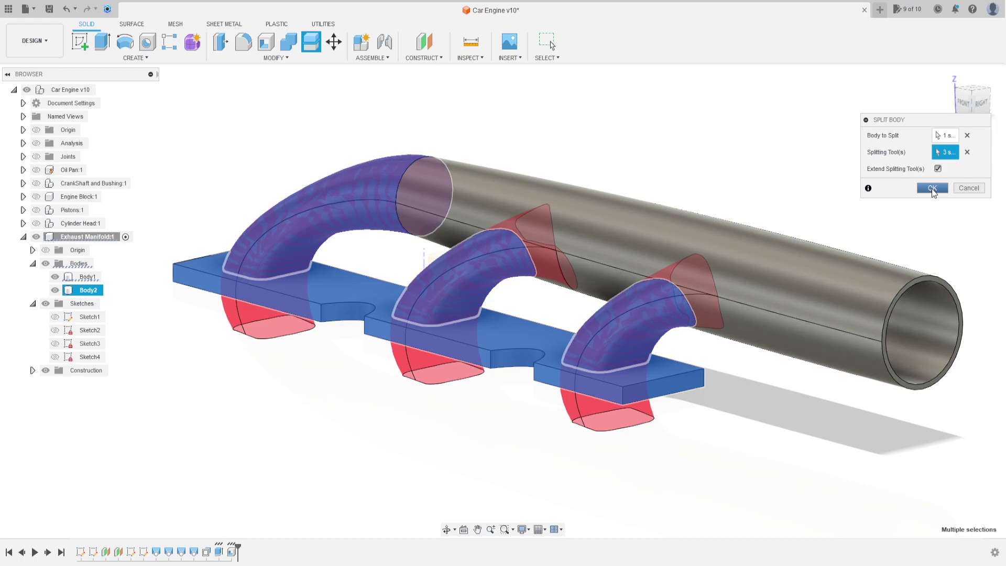
pyautogui.click(932, 188)
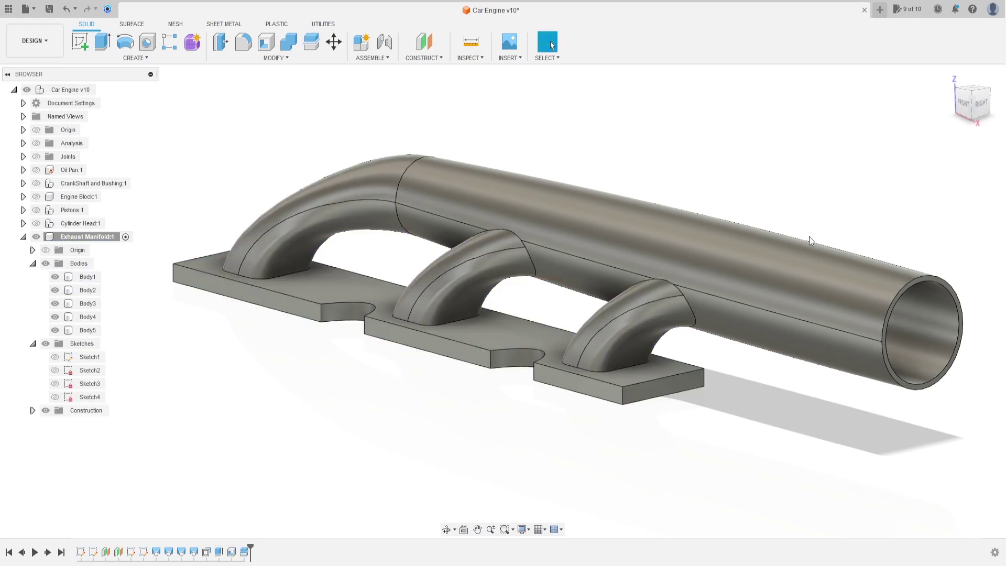
# Hide Body2, Body3 and Body4, the split pieces filling the flange's three port openings.
pyautogui.keyDown('shift'); pyautogui.moveTo(87, 316); pyautogui.dragTo(150, 278, button='middle'); pyautogui.keyUp('shift')
pyautogui.click(89, 317)
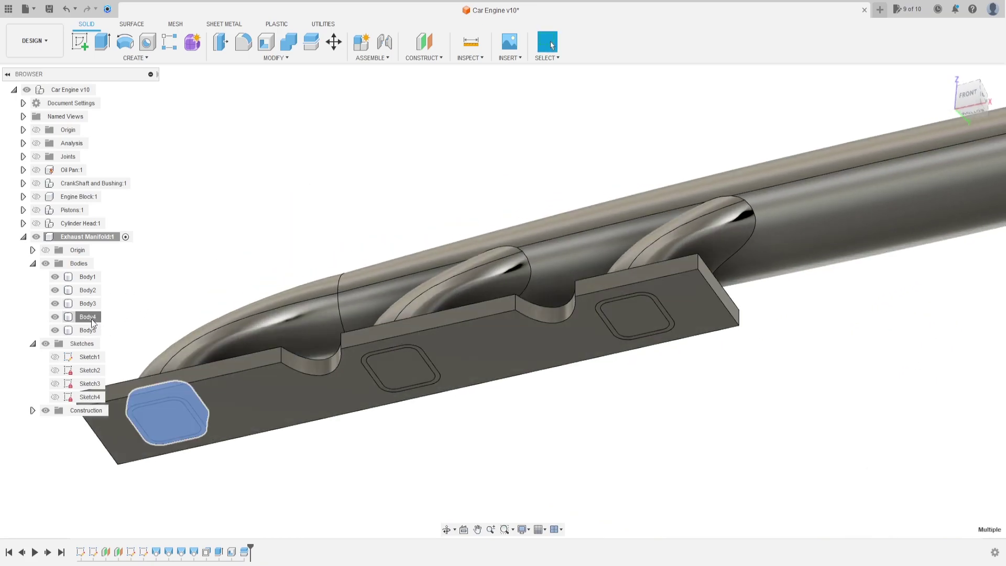
pyautogui.keyDown('ctrl'); pyautogui.click(54, 309); pyautogui.keyUp('ctrl')
pyautogui.press('Escape')
pyautogui.click(79, 317)
pyautogui.keyDown('ctrl'); pyautogui.click(79, 303); pyautogui.keyUp('ctrl')
pyautogui.keyDown('ctrl'); pyautogui.click(79, 303); pyautogui.keyUp('ctrl')
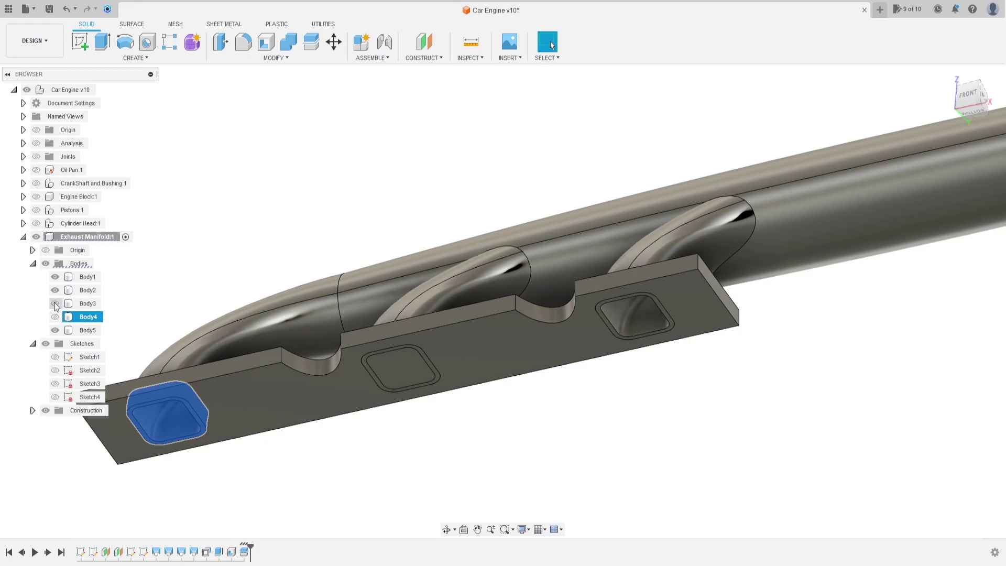
pyautogui.click(54, 290)
# Remove the three hidden pieces that plug the flange's port openings.
pyautogui.click(90, 291)
pyautogui.keyDown('shift'); pyautogui.click(89, 316); pyautogui.keyUp('shift')
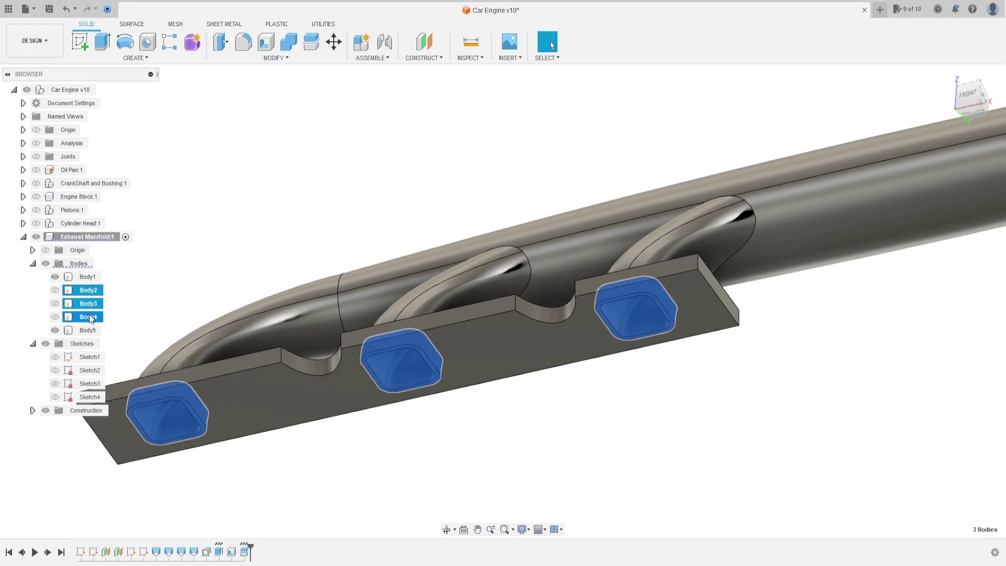
pyautogui.rightClick(89, 317)
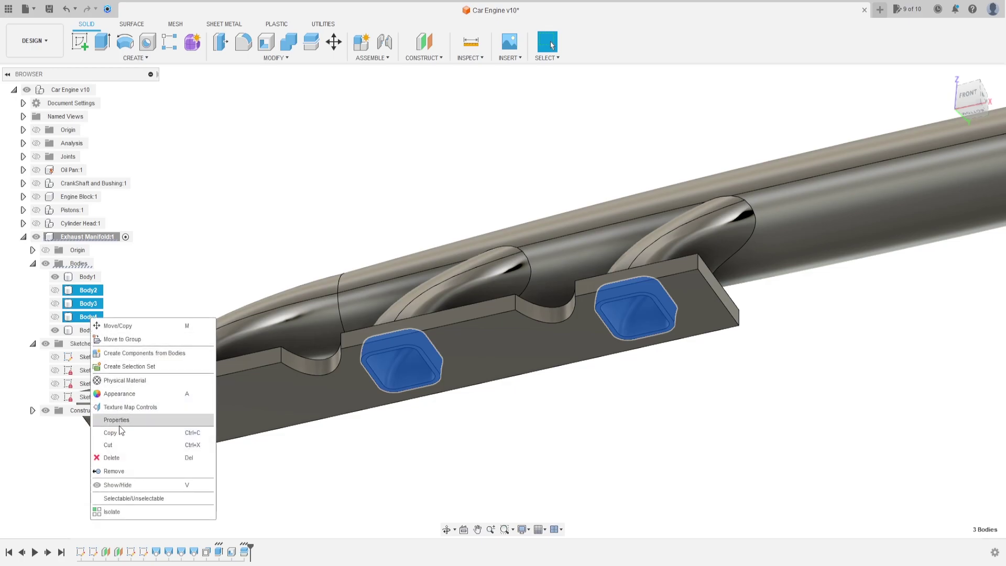
pyautogui.click(121, 471)
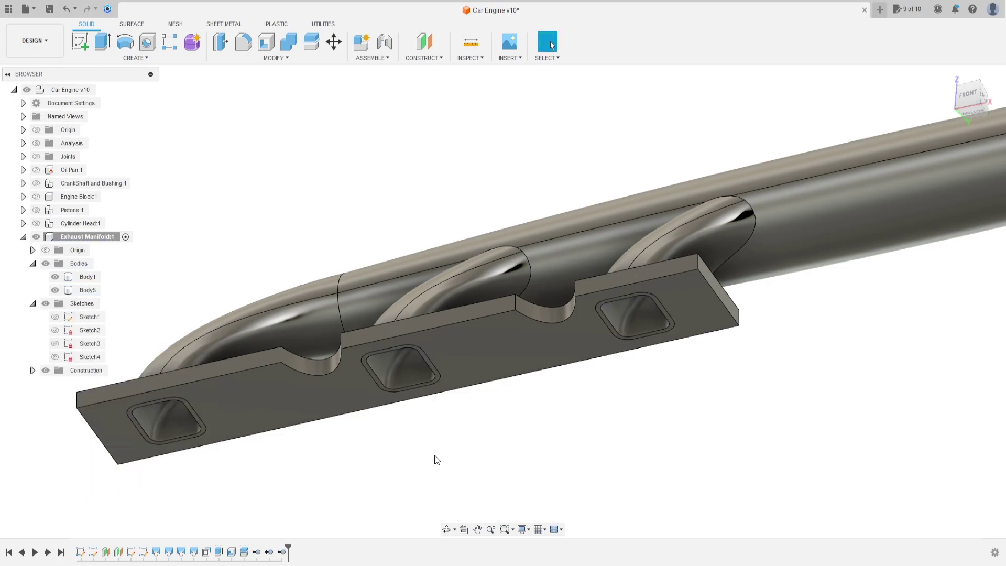
pyautogui.click(471, 366)
pyautogui.keyDown('shift'); pyautogui.moveTo(471, 367); pyautogui.dragTo(561, 427, button='middle'); pyautogui.keyUp('shift')
pyautogui.click(430, 440)
pyautogui.scroll(-3, 429, 441)
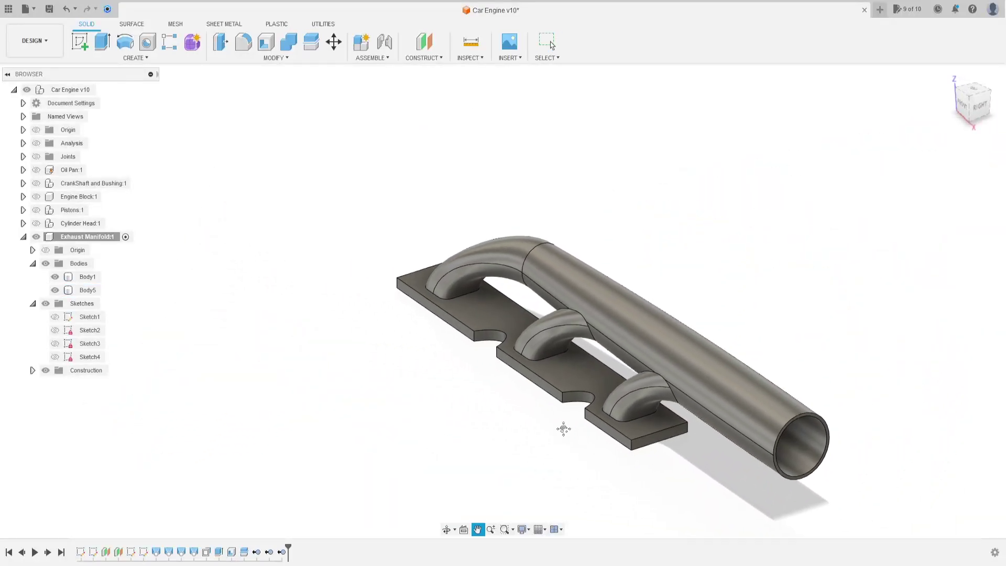
# Combine the flange plate and the hollow pipe body into one body with the Join operation.
pyautogui.click(295, 44)
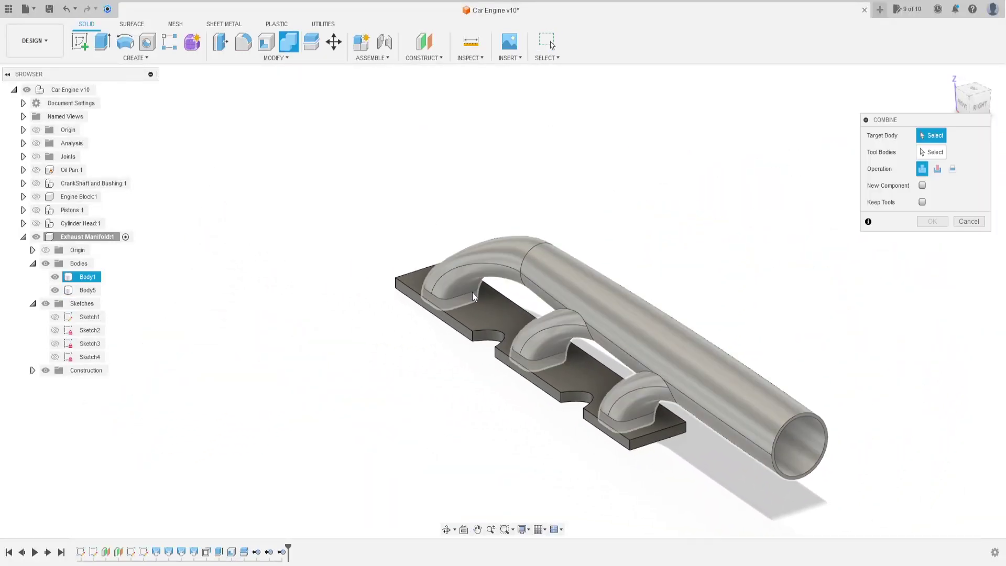
pyautogui.click(492, 318)
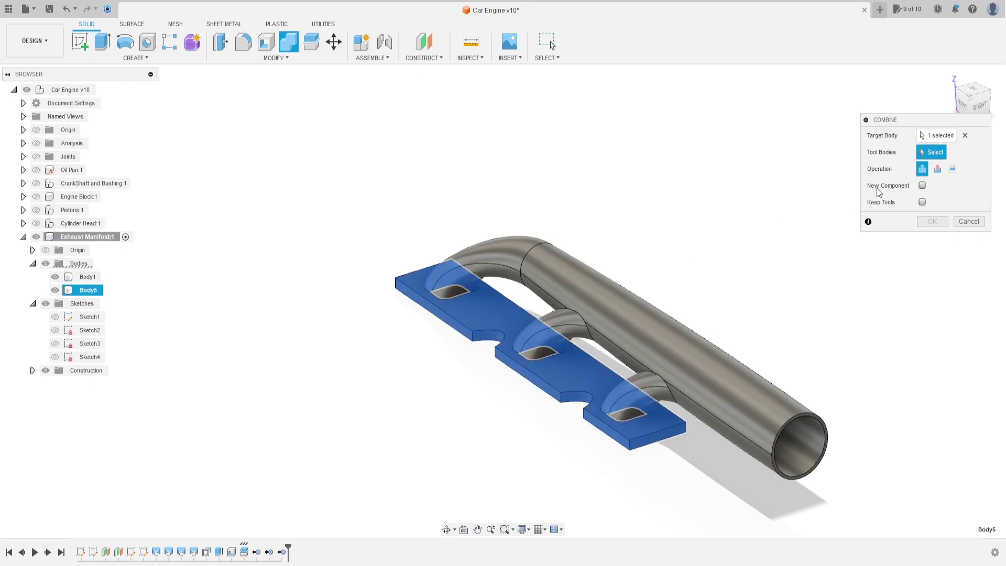
pyautogui.click(633, 323)
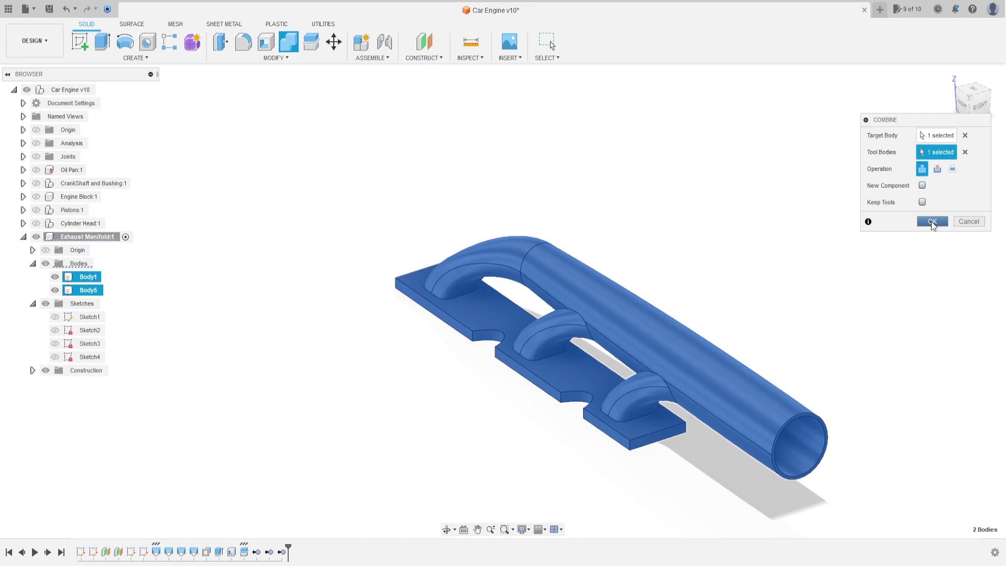
pyautogui.click(931, 221)
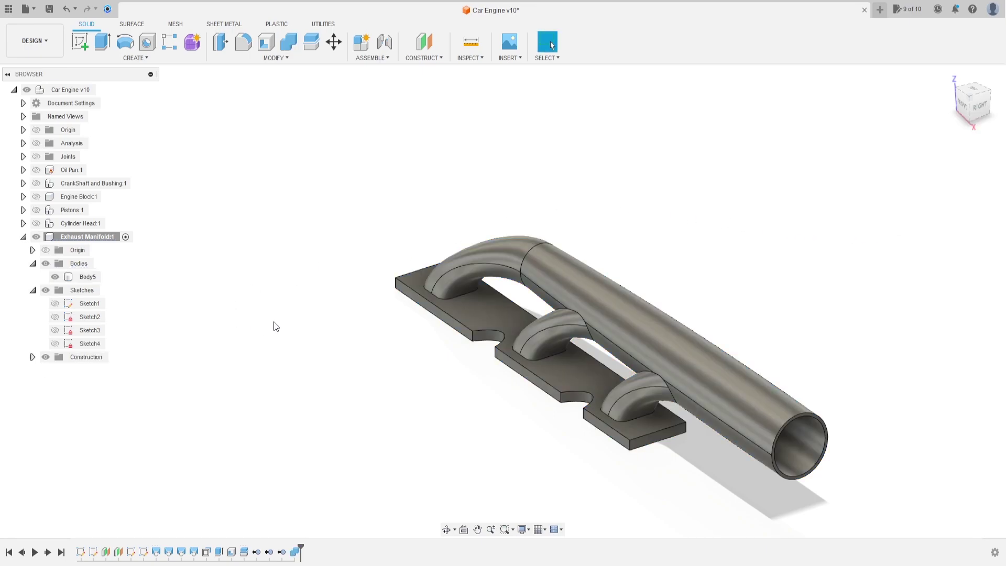
# Fillet the three edge loops where the curved port pipes meet the flange plate with a 7.5 mm radius.
pyautogui.click(416, 281)
pyautogui.keyDown('shift'); pyautogui.moveTo(416, 280); pyautogui.dragTo(610, 206, button='middle'); pyautogui.keyUp('shift')
pyautogui.press('F6')
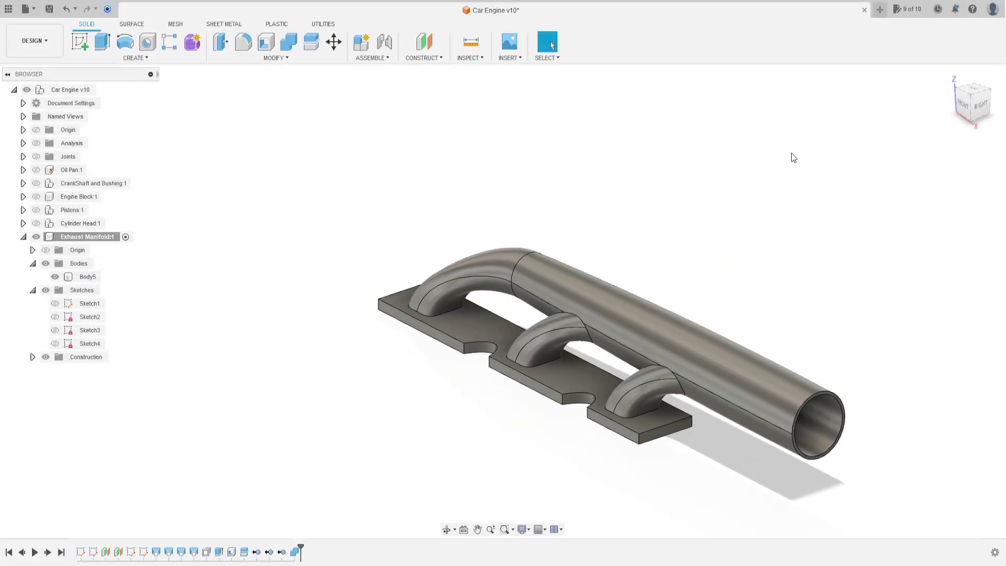
pyautogui.click(243, 41)
pyautogui.scroll(3, 388, 445)
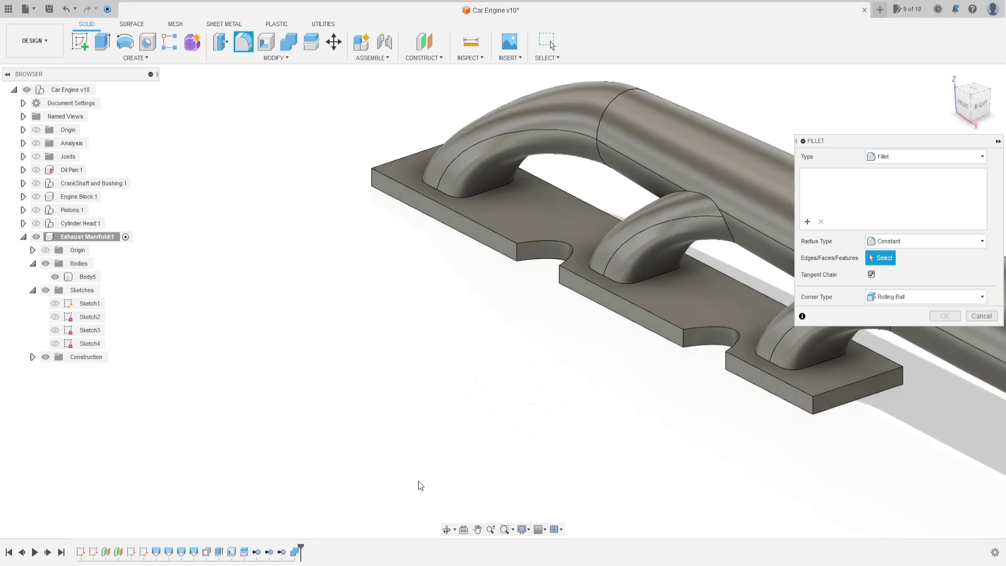
pyautogui.click(603, 278)
pyautogui.click(764, 358)
pyautogui.click(476, 194)
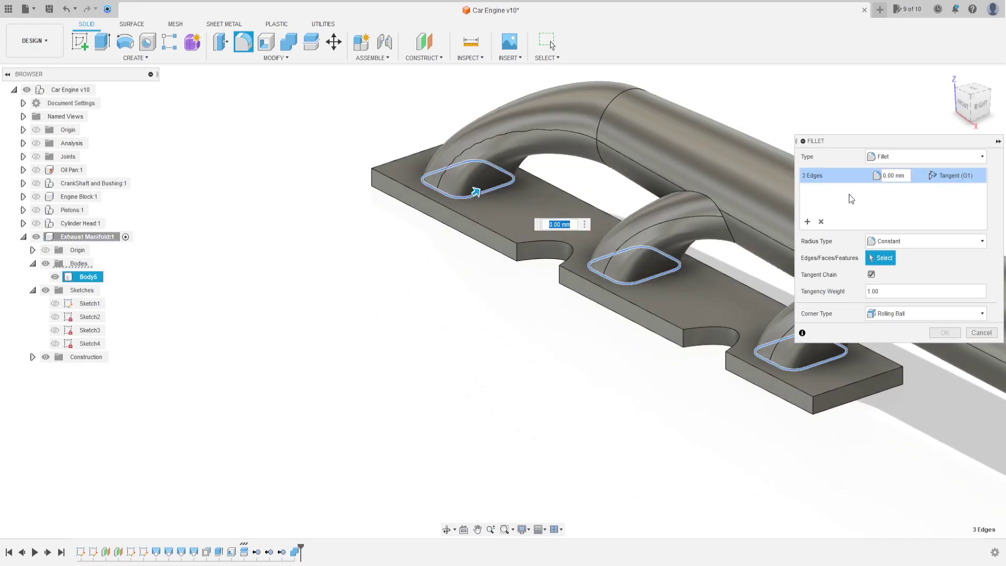
pyautogui.click(890, 176)
pyautogui.write('7,5')
pyautogui.scroll(-2, 567, 253)
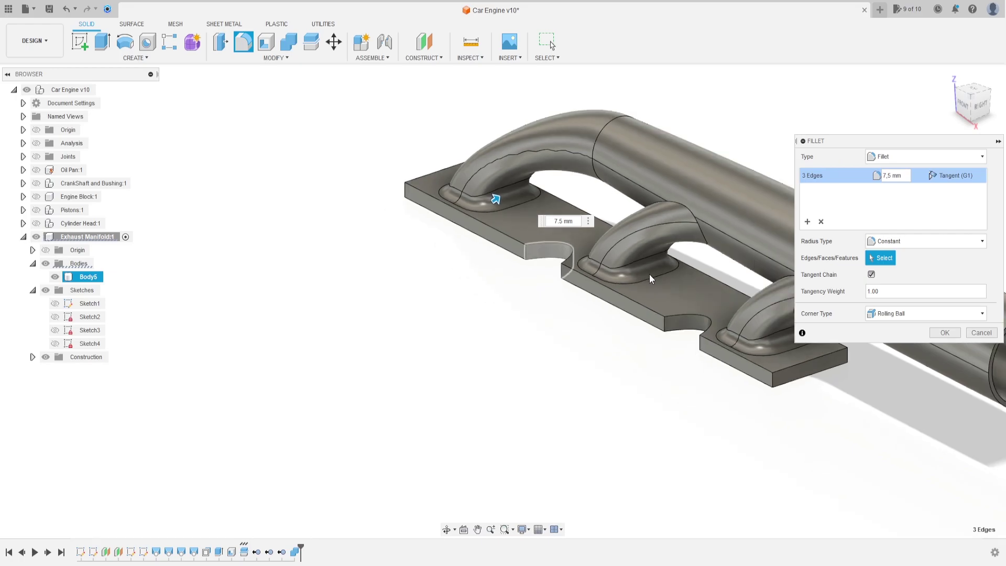
# Add a second fillet set of 3.5 mm on the flange plate's upper outline edges, including both semicircular notches.
pyautogui.click(808, 221)
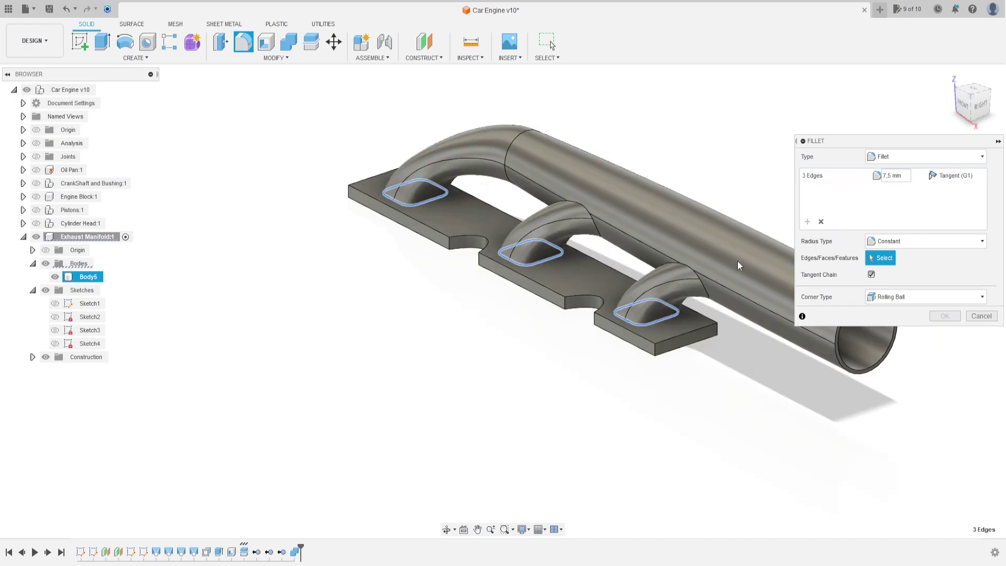
pyautogui.click(651, 337)
pyautogui.click(704, 328)
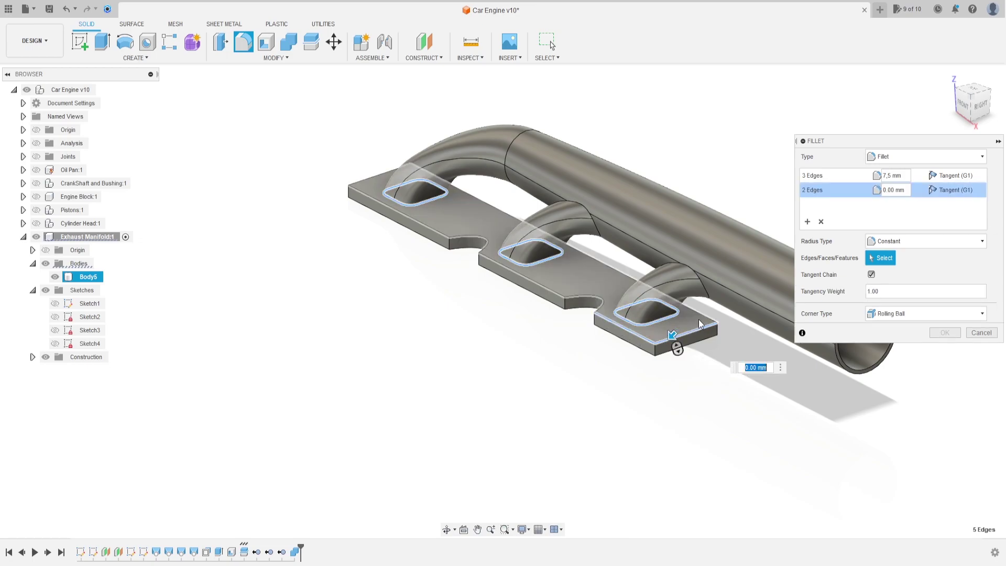
pyautogui.click(702, 317)
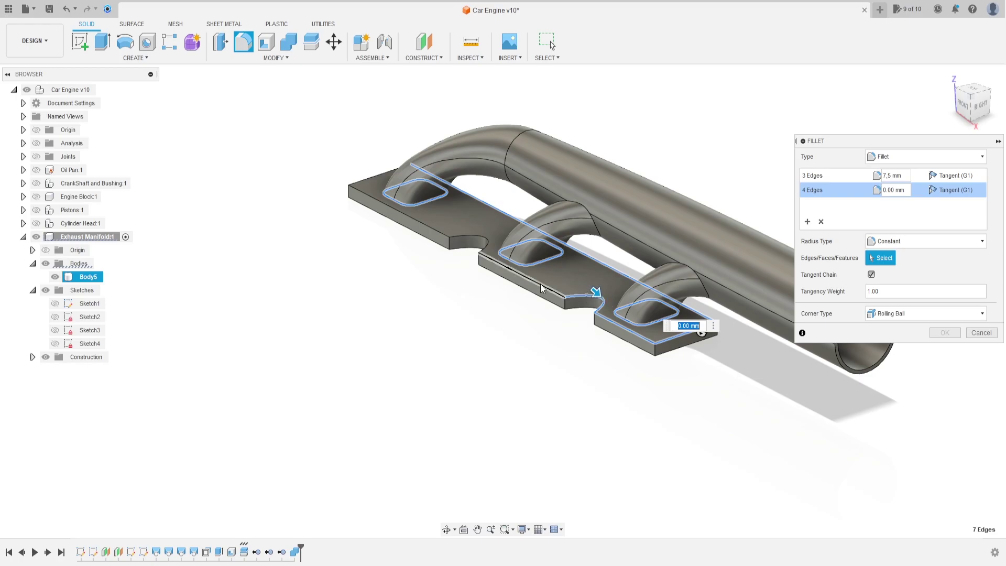
pyautogui.click(600, 303)
pyautogui.click(464, 244)
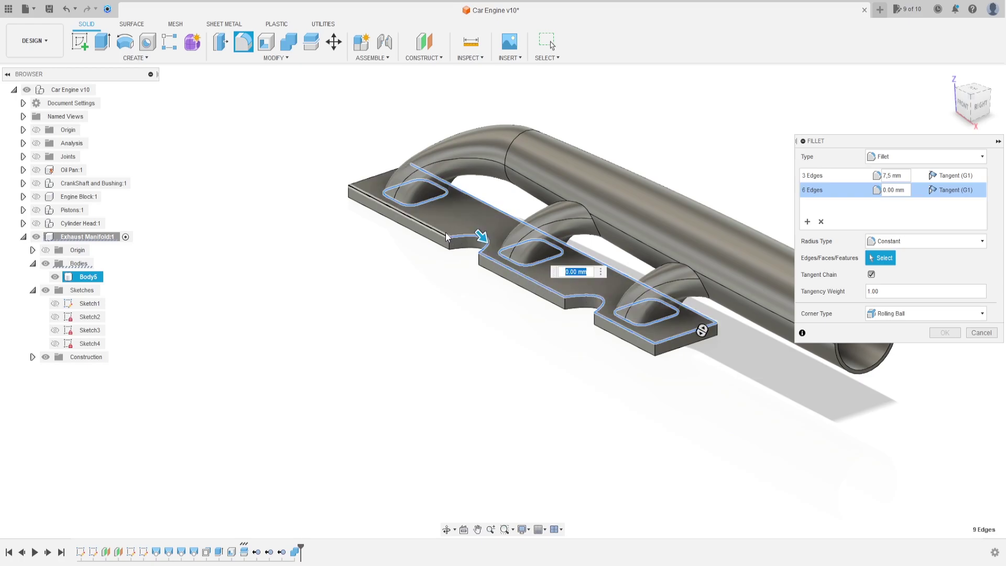
pyautogui.click(369, 215)
pyautogui.keyDown('shift'); pyautogui.moveTo(368, 218); pyautogui.dragTo(278, 296, button='middle'); pyautogui.keyUp('shift')
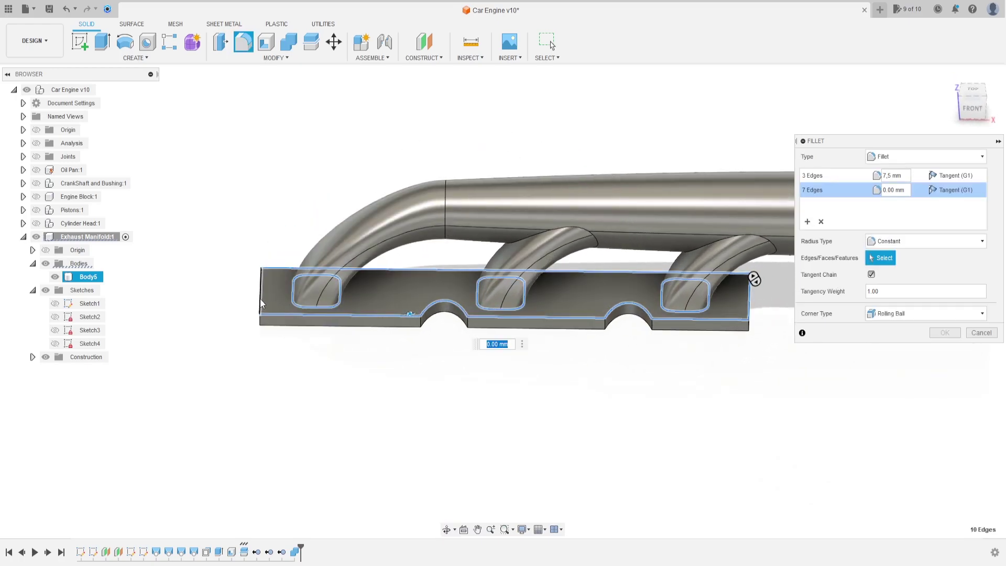
pyautogui.click(275, 296)
pyautogui.write('3')
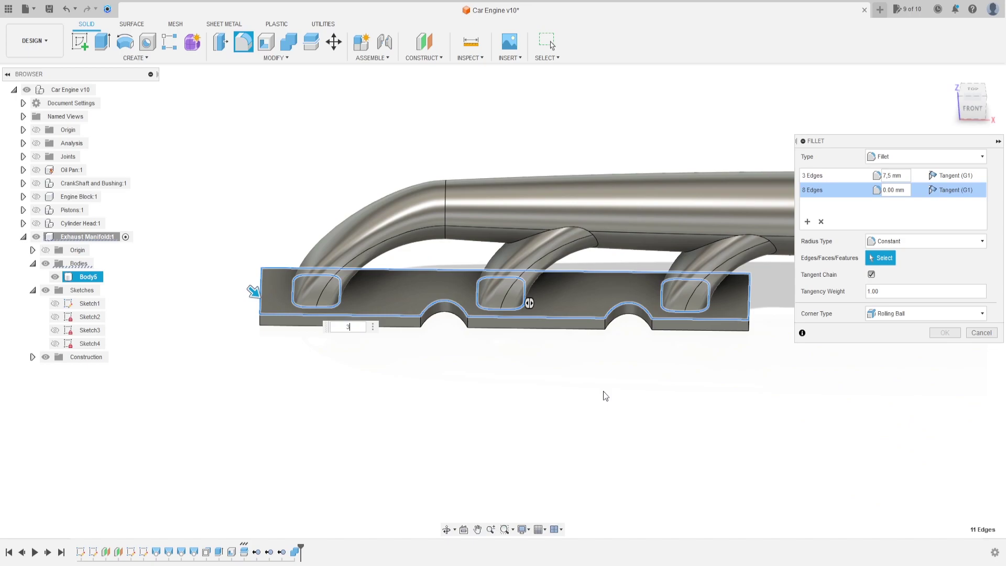
pyautogui.write(',5')
pyautogui.press('Return')
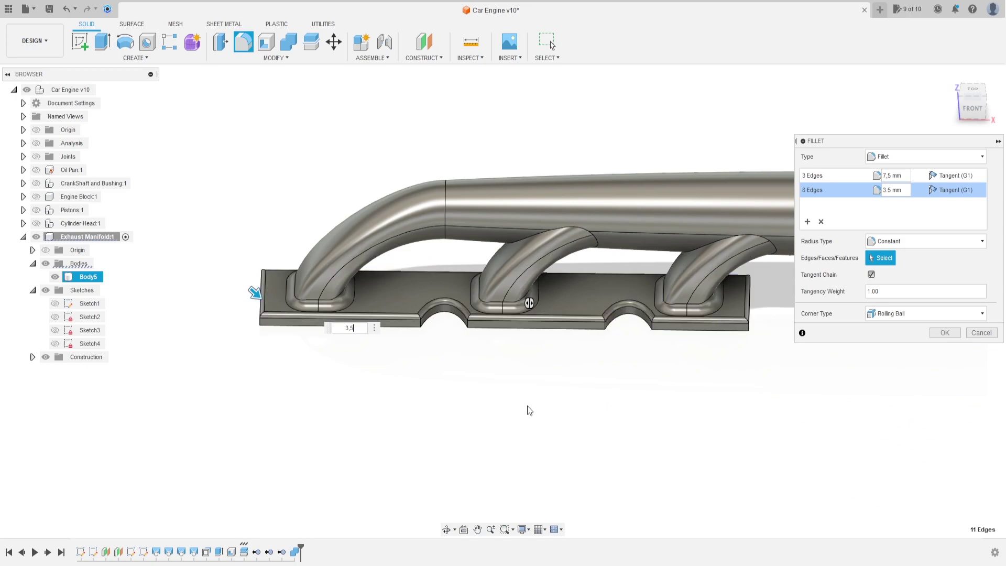
# Add a third fillet set of 12.7 mm on the four vertical corner edges of the flange plate.
pyautogui.keyDown('shift'); pyautogui.moveTo(572, 381); pyautogui.dragTo(537, 365, button='middle'); pyautogui.keyUp('shift')
pyautogui.keyDown('shift'); pyautogui.moveTo(529, 361); pyautogui.dragTo(530, 367, button='middle'); pyautogui.keyUp('shift')
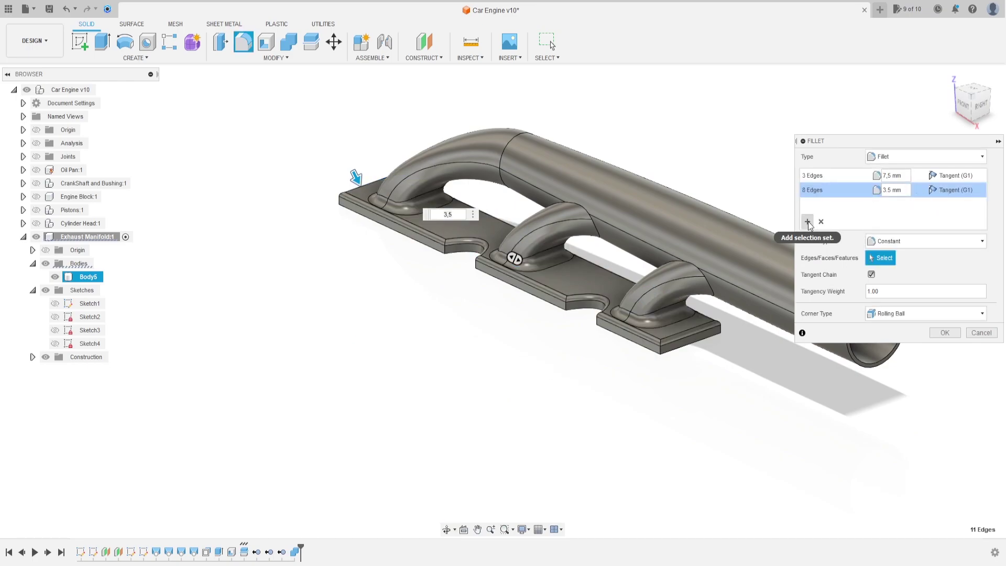
pyautogui.click(828, 212)
pyautogui.scroll(5, 666, 364)
pyautogui.click(696, 310)
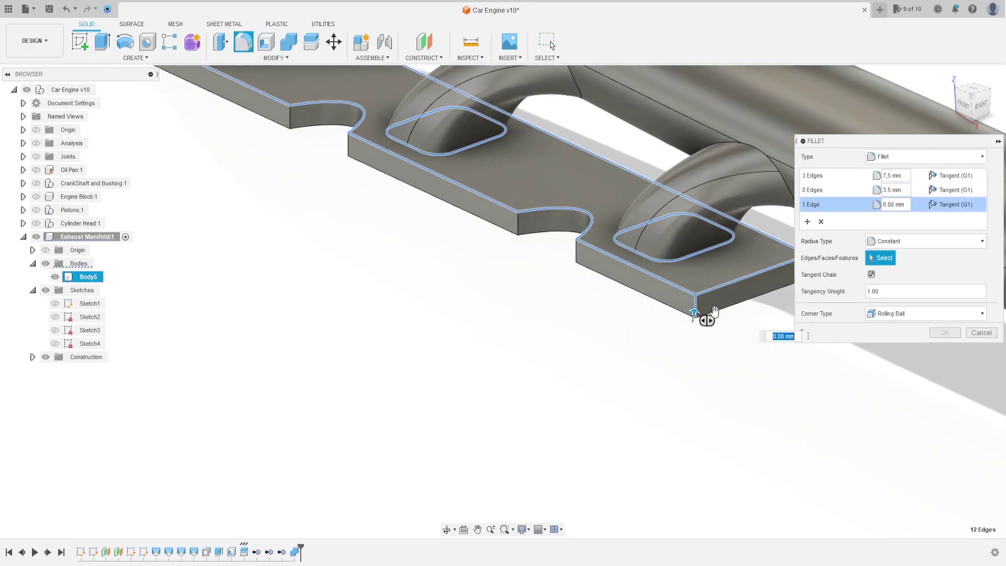
pyautogui.moveTo(702, 314); pyautogui.dragTo(586, 355, button='middle')
pyautogui.scroll(-3, 690, 309)
pyautogui.keyDown('shift'); pyautogui.moveTo(431, 331); pyautogui.dragTo(306, 396, button='middle'); pyautogui.keyUp('shift')
pyautogui.click(269, 405)
pyautogui.click(270, 408)
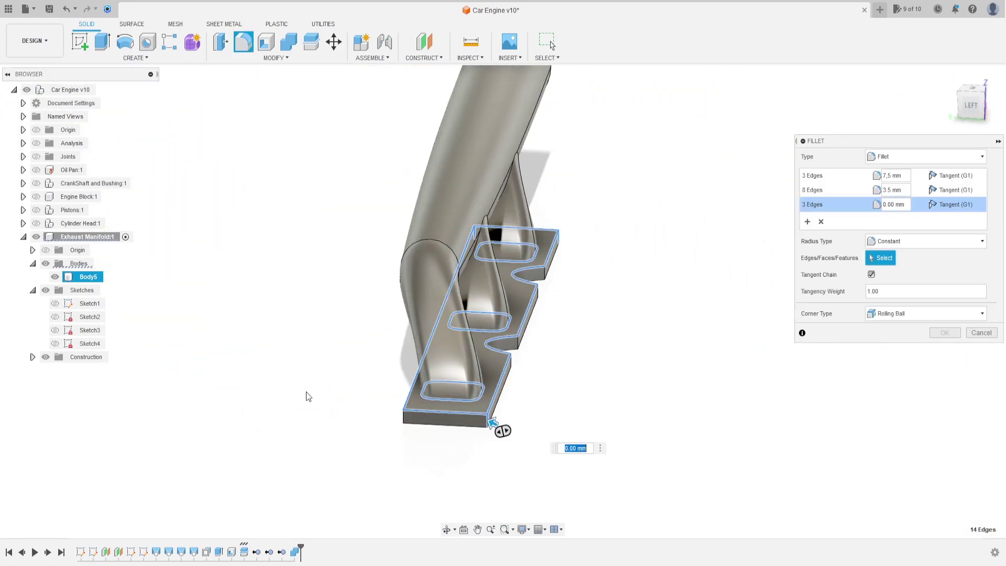
pyautogui.click(402, 420)
pyautogui.keyDown('shift'); pyautogui.moveTo(402, 419); pyautogui.dragTo(588, 404, button='middle'); pyautogui.keyUp('shift')
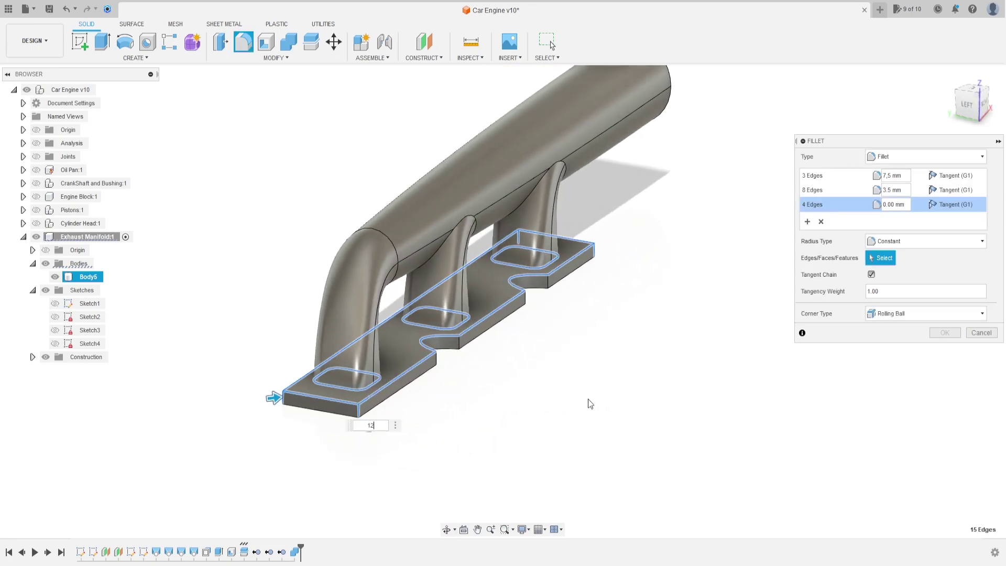
pyautogui.press('Return')
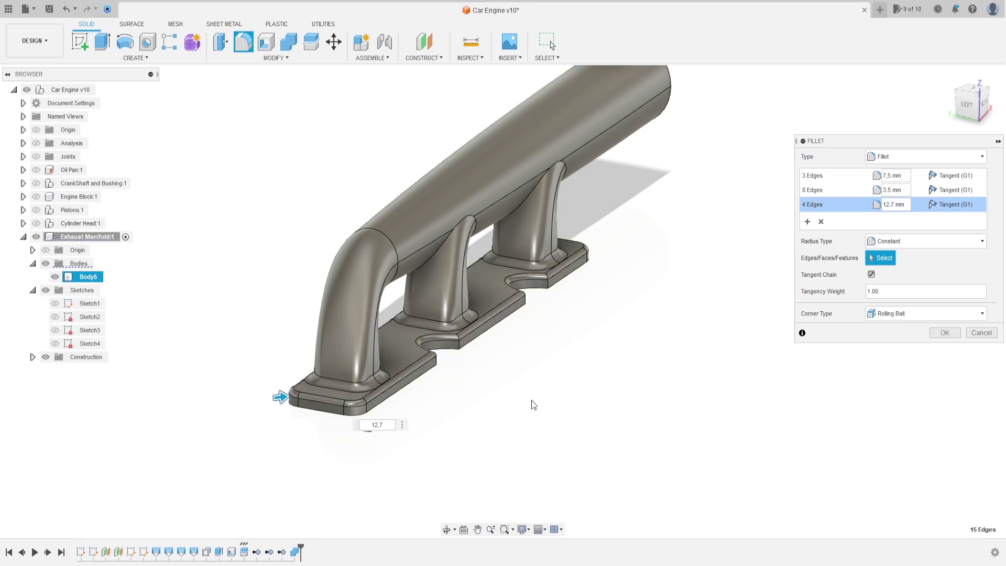
# Add a 12.7 mm fillet set where the two side port pipes join the main pipe, and finish the Fillet.
pyautogui.keyDown('shift'); pyautogui.moveTo(543, 399); pyautogui.dragTo(458, 384, button='middle'); pyautogui.keyUp('shift')
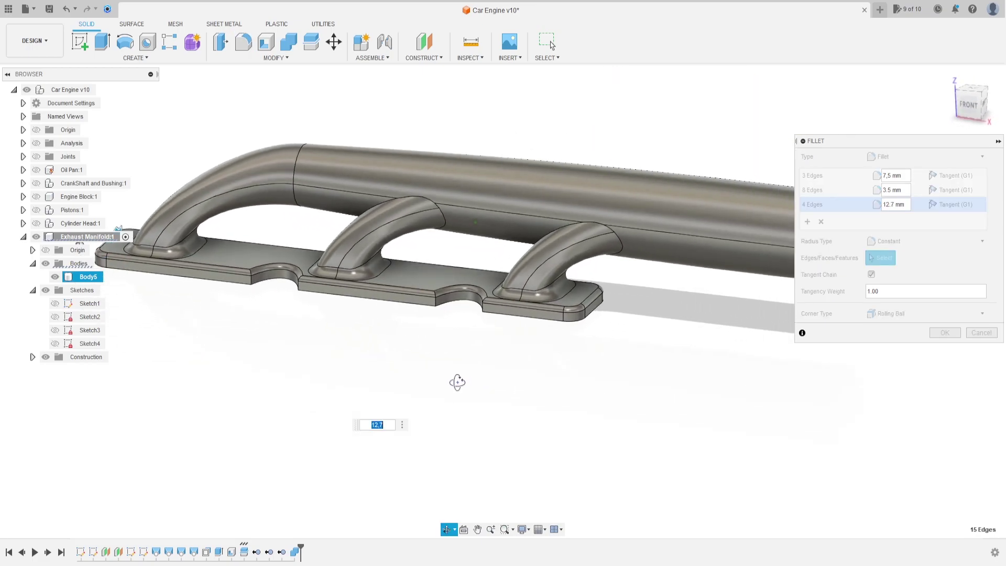
pyautogui.click(808, 221)
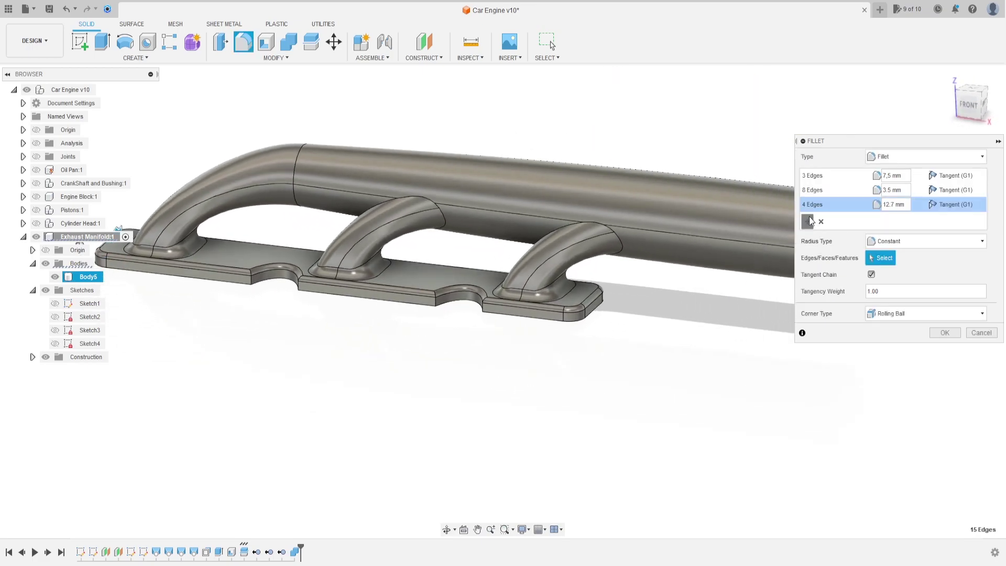
pyautogui.click(617, 235)
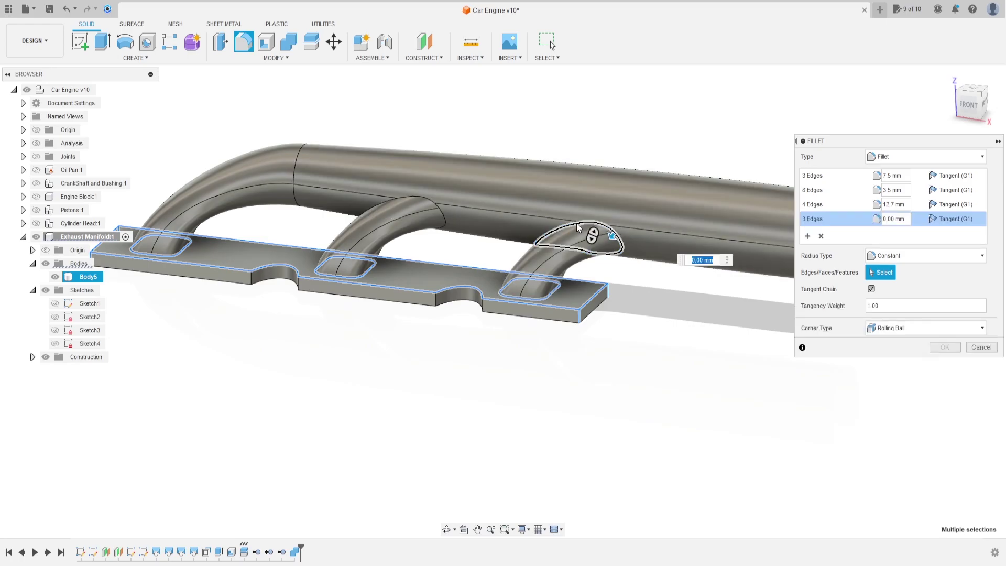
pyautogui.click(440, 217)
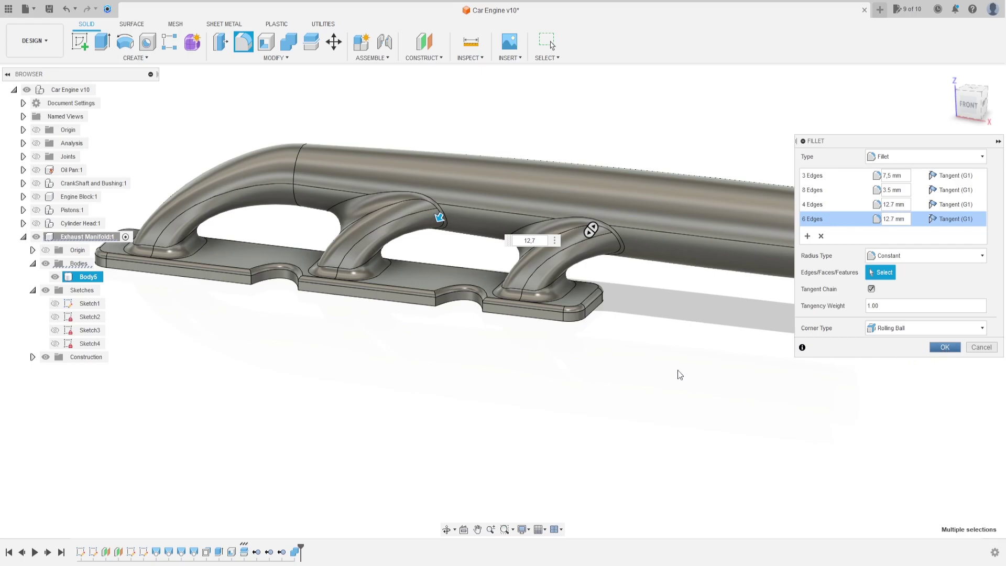
pyautogui.press('Return')
# Change the visual style to Shaded so the manifold is displayed without edge lines.
pyautogui.keyDown('shift'); pyautogui.moveTo(677, 372); pyautogui.dragTo(654, 349, button='middle'); pyautogui.keyUp('shift')
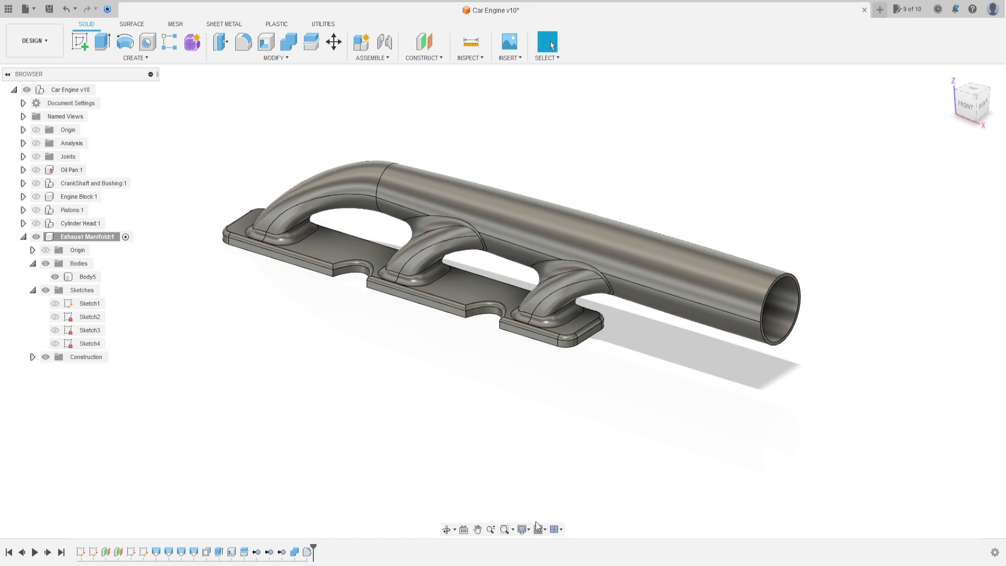
pyautogui.click(524, 529)
pyautogui.moveTo(584, 445)
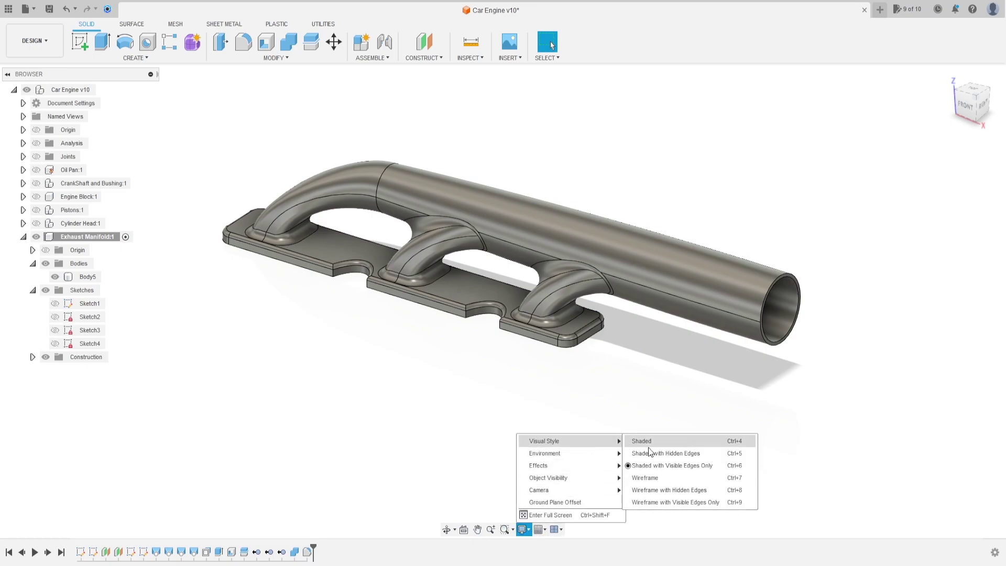
pyautogui.click(654, 446)
pyautogui.moveTo(649, 361)
pyautogui.keyDown('shift'); pyautogui.mouseDown(button='middle')
pyautogui.moveTo(646, 348)
pyautogui.moveTo(602, 341)
pyautogui.moveTo(514, 339)
pyautogui.moveTo(419, 362)
pyautogui.moveTo(314, 351)
pyautogui.moveTo(364, 343)
pyautogui.moveTo(440, 367)
pyautogui.mouseUp(button='middle'); pyautogui.keyUp('shift')
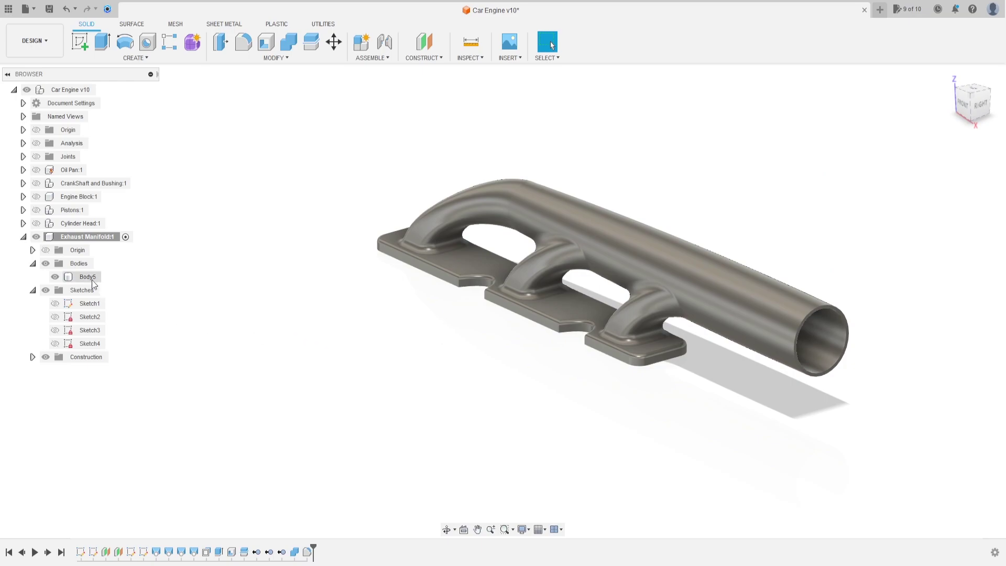
# Collapse the Sketches folder and create a component from the manifold body, Body5.
pyautogui.click(33, 290)
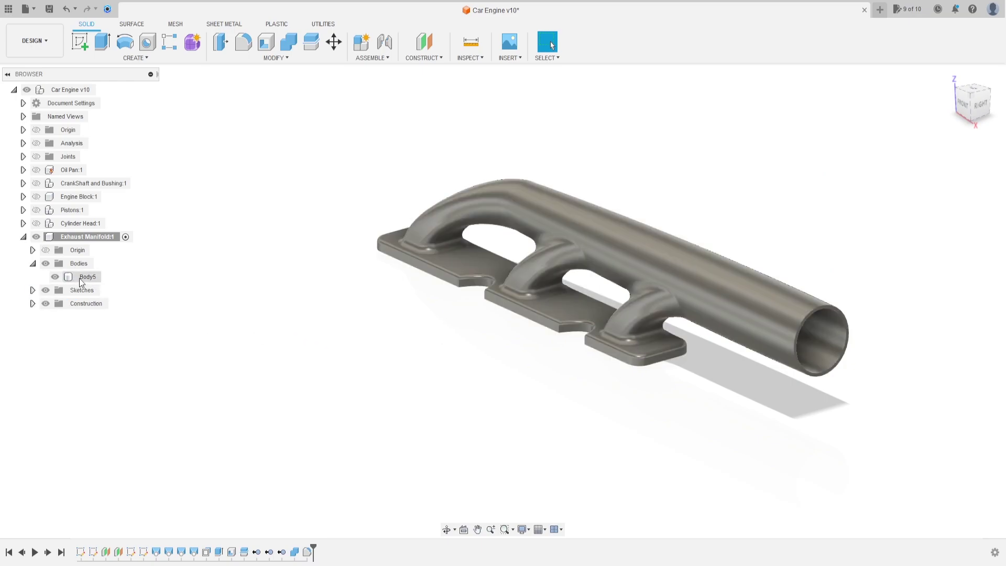
pyautogui.rightClick(80, 280)
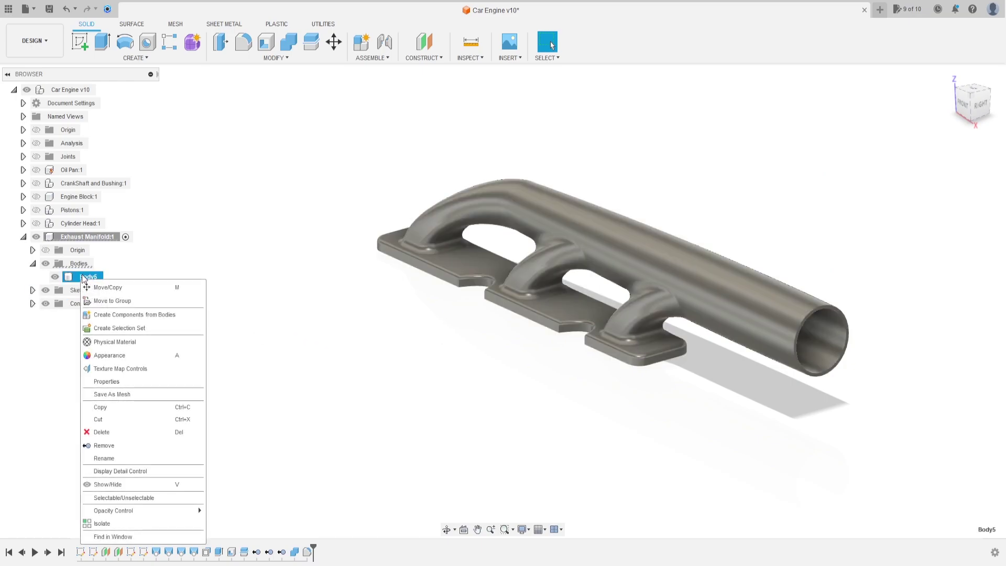
pyautogui.click(124, 317)
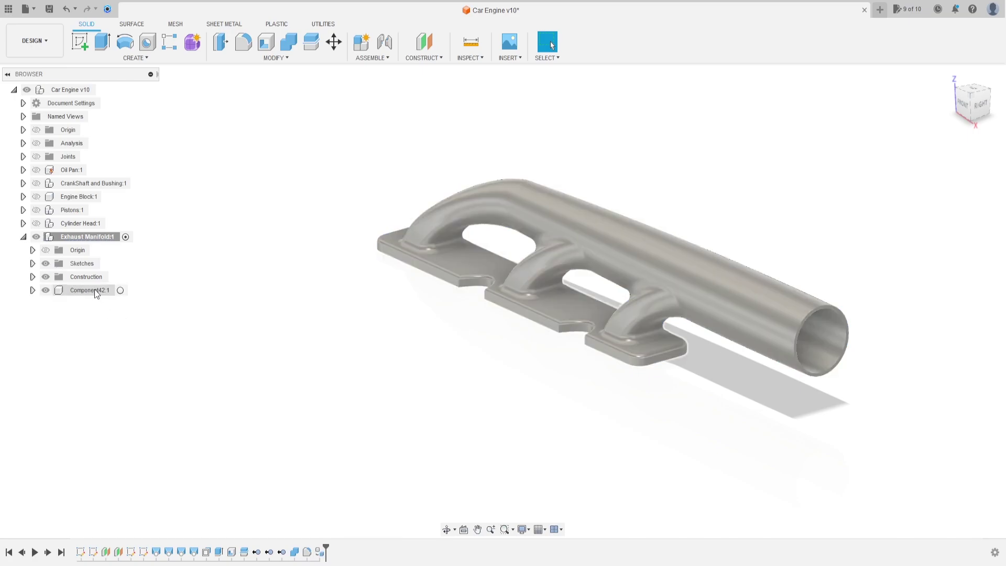
# Rename the manifold's new component as Manifold 1.
pyautogui.rightClick(89, 291)
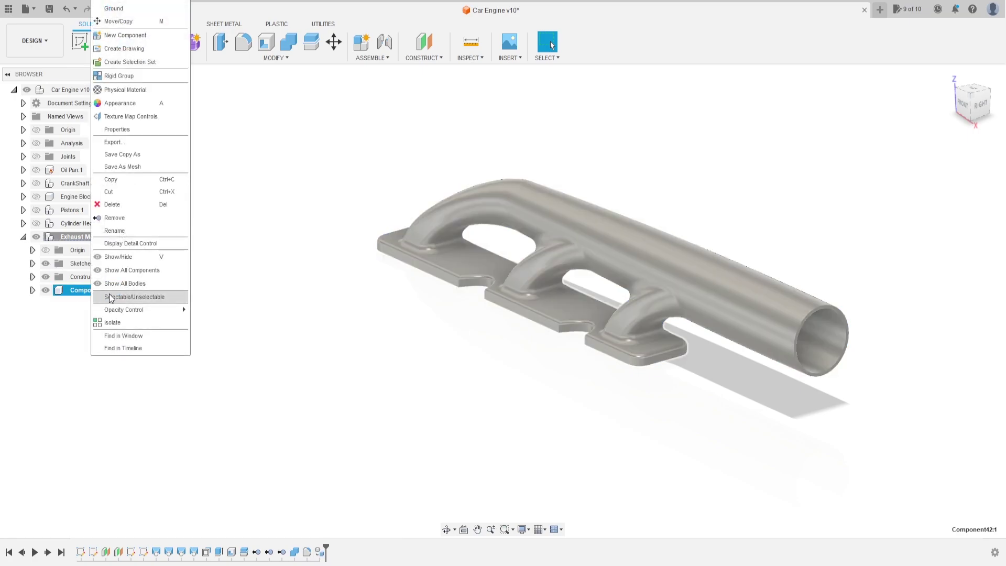
pyautogui.click(133, 230)
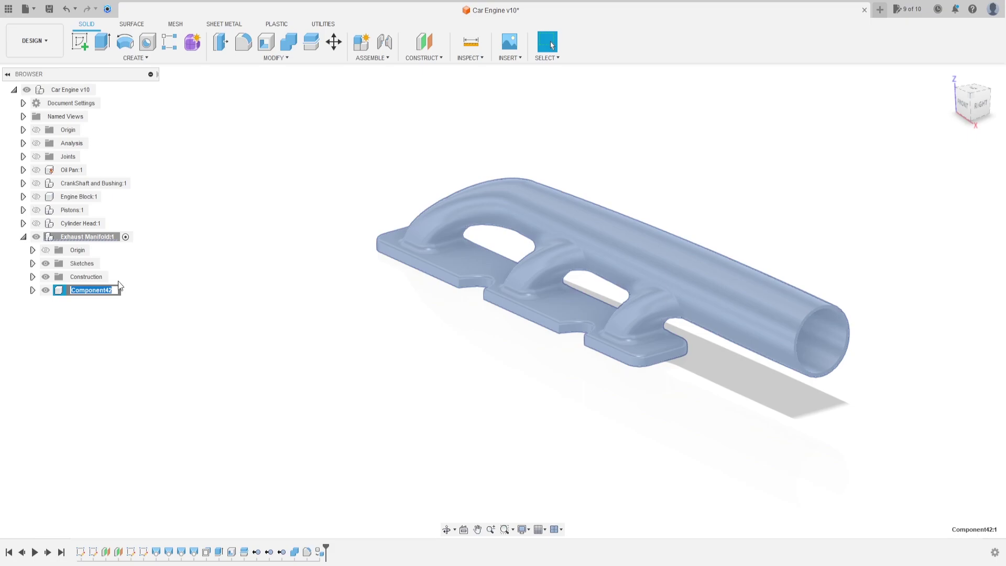
pyautogui.write('Profile 2')
pyautogui.hotkey('ctrl', 'a')
pyautogui.write('mAINFOLD 1')
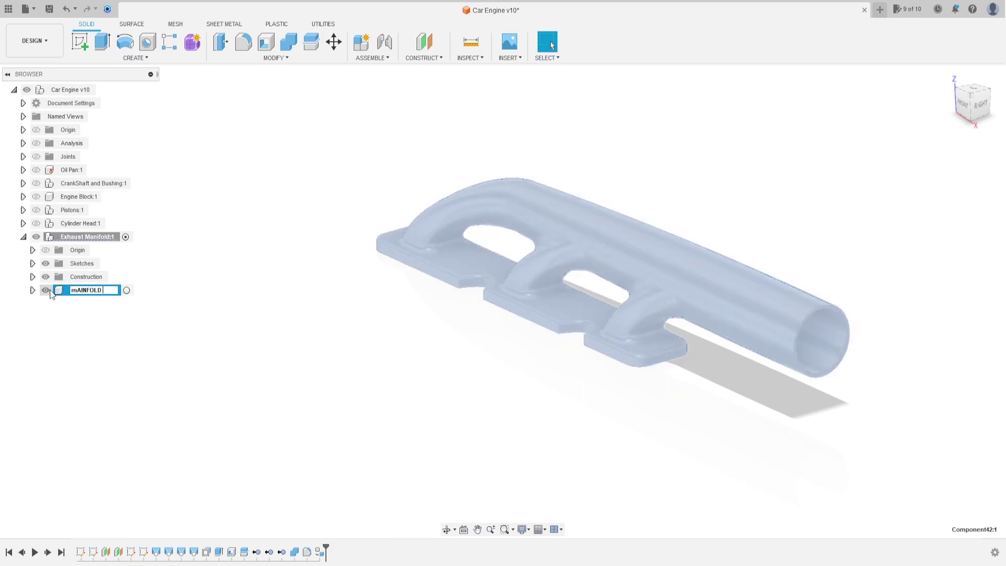
pyautogui.press('BackSpace')
pyautogui.press('BackSpace')
pyautogui.press('BackSpace')
pyautogui.press('BackSpace')
pyautogui.press('BackSpace')
pyautogui.press('BackSpace')
pyautogui.press('BackSpace')
pyautogui.press('BackSpace')
pyautogui.write('Manifold 1')
pyautogui.press('Return')
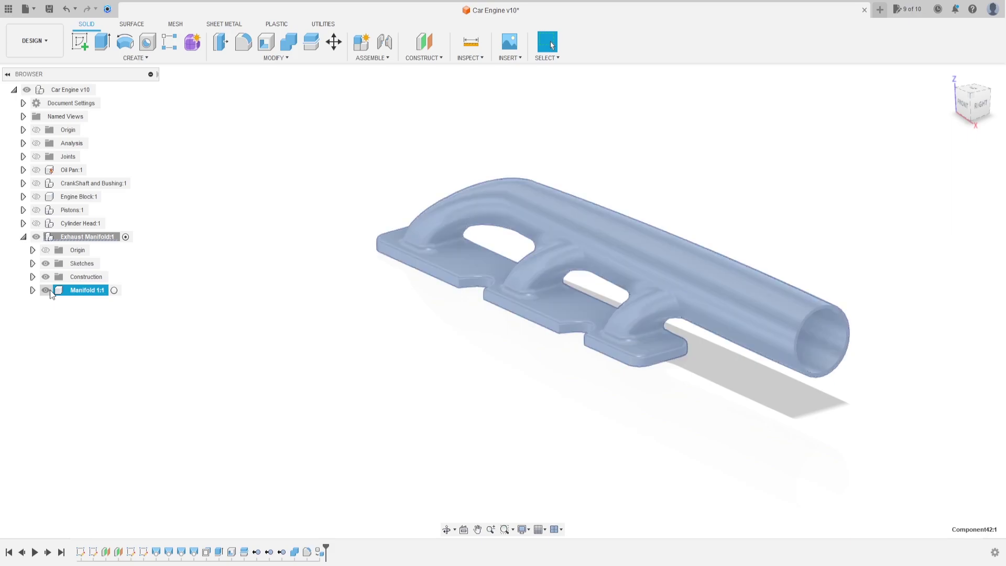
pyautogui.click(562, 308)
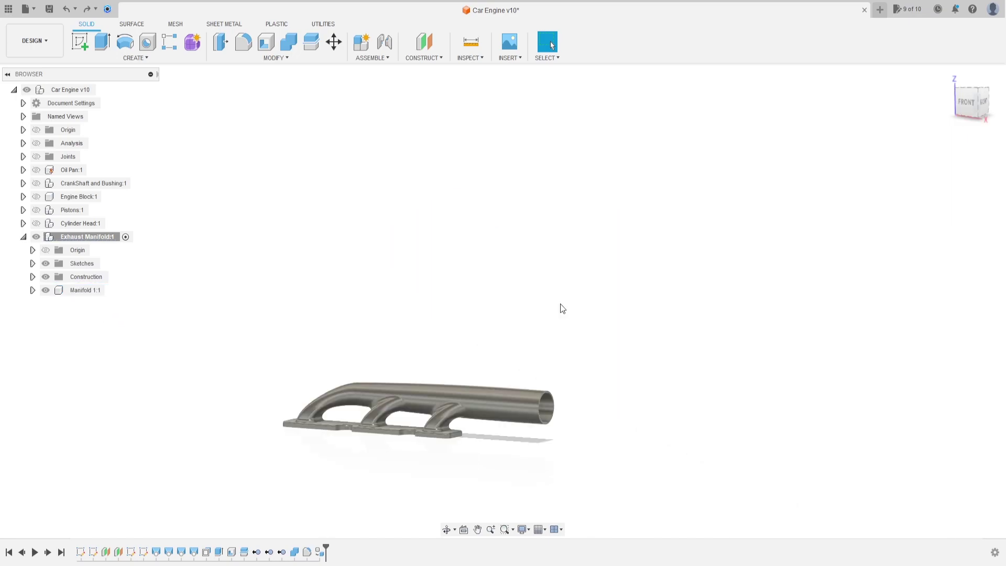
# Mirror the Manifold 1 component across the flat underside of its flange plate.
pyautogui.click(136, 57)
pyautogui.click(103, 317)
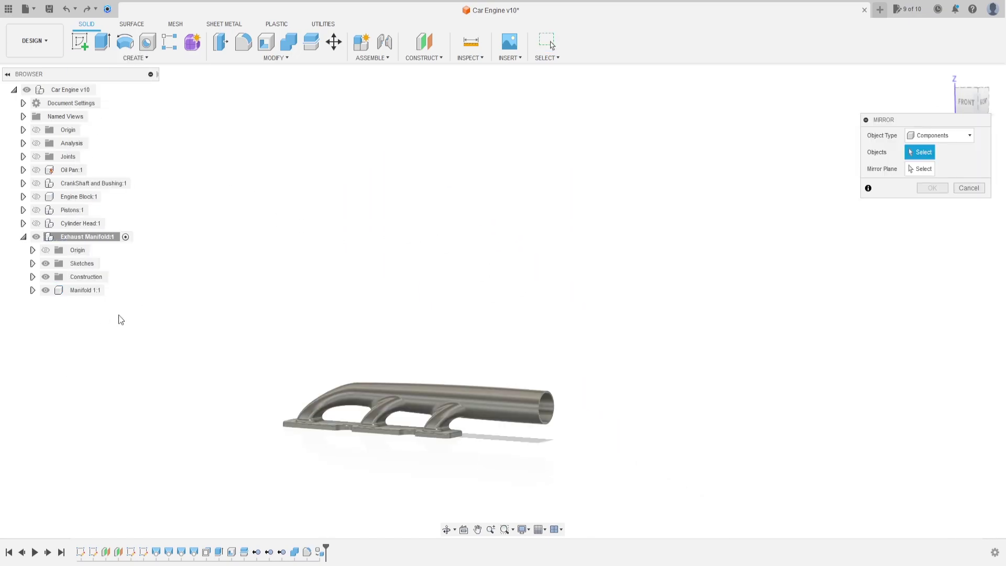
pyautogui.keyDown('shift'); pyautogui.moveTo(493, 273); pyautogui.dragTo(482, 252, button='middle'); pyautogui.keyUp('shift')
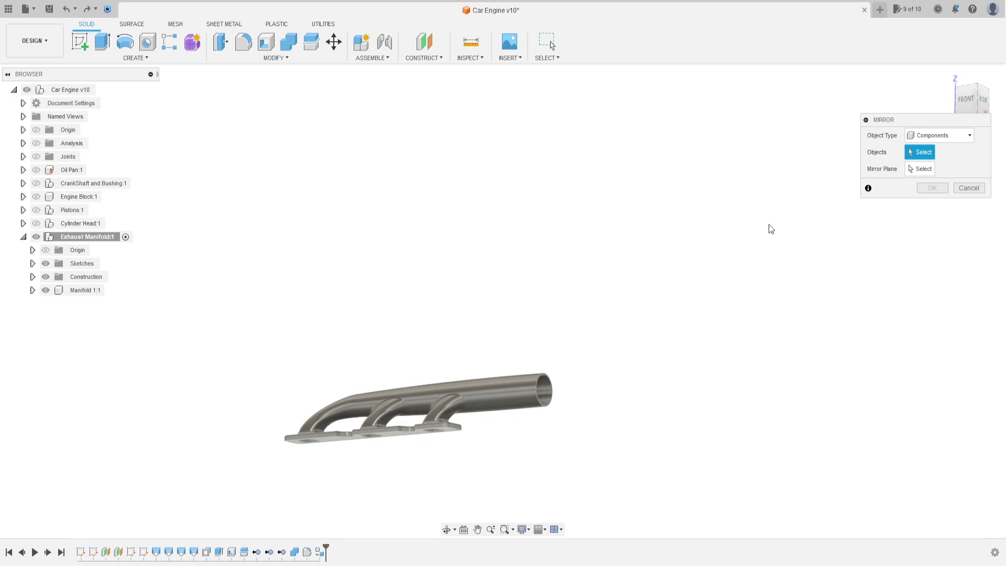
pyautogui.click(931, 137)
pyautogui.click(929, 189)
pyautogui.click(513, 398)
pyautogui.click(478, 402)
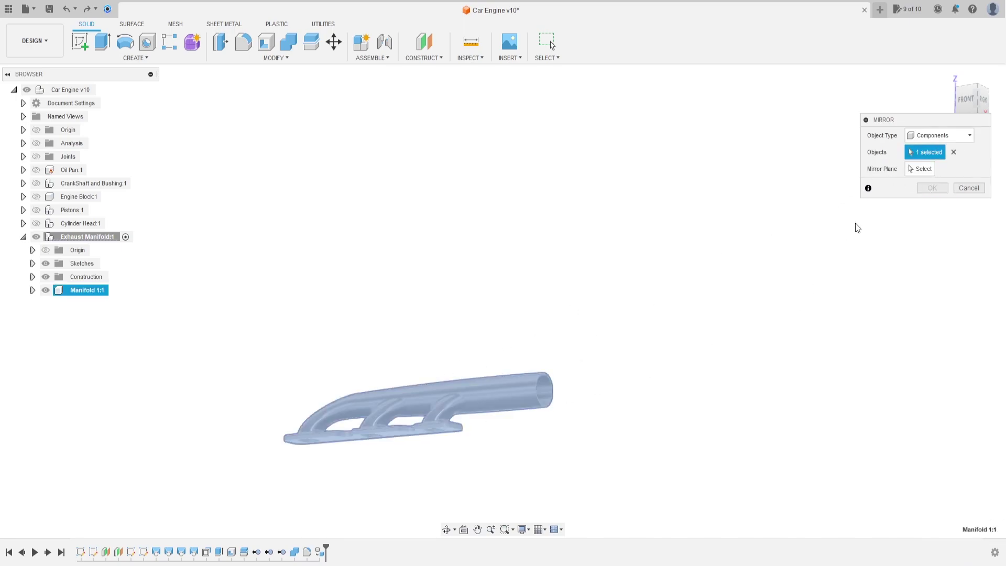
pyautogui.click(913, 177)
pyautogui.keyDown('shift'); pyautogui.moveTo(418, 358); pyautogui.dragTo(438, 456, button='middle'); pyautogui.keyUp('shift')
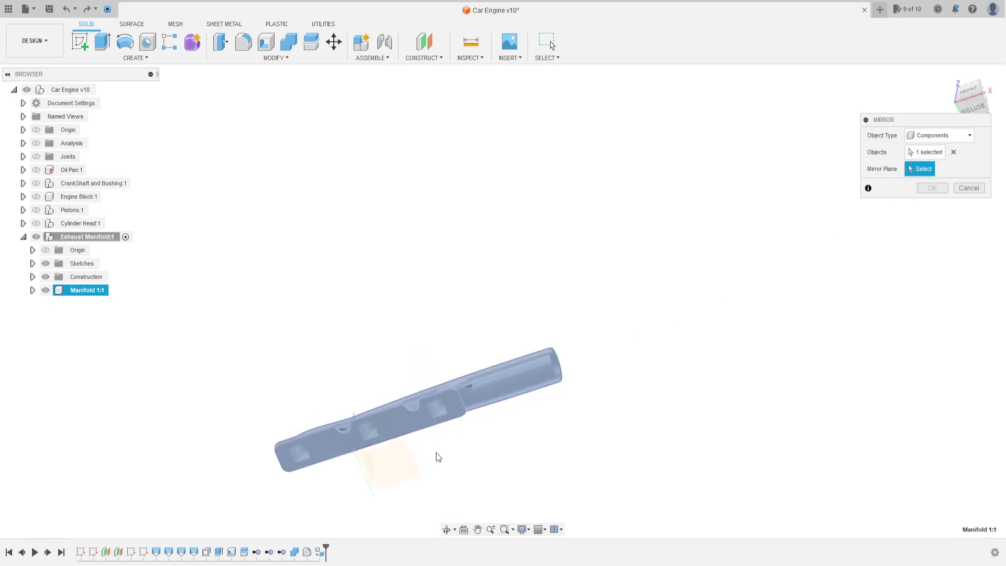
pyautogui.scroll(5, 486, 348)
pyautogui.click(483, 351)
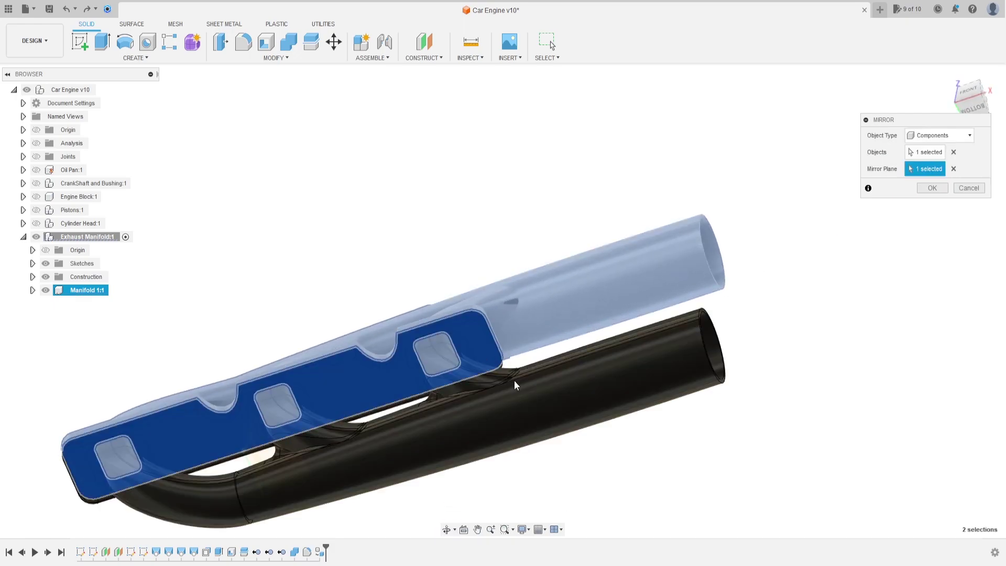
pyautogui.scroll(-4, 600, 261)
pyautogui.keyDown('shift'); pyautogui.moveTo(599, 260); pyautogui.dragTo(579, 297, button='middle'); pyautogui.keyUp('shift')
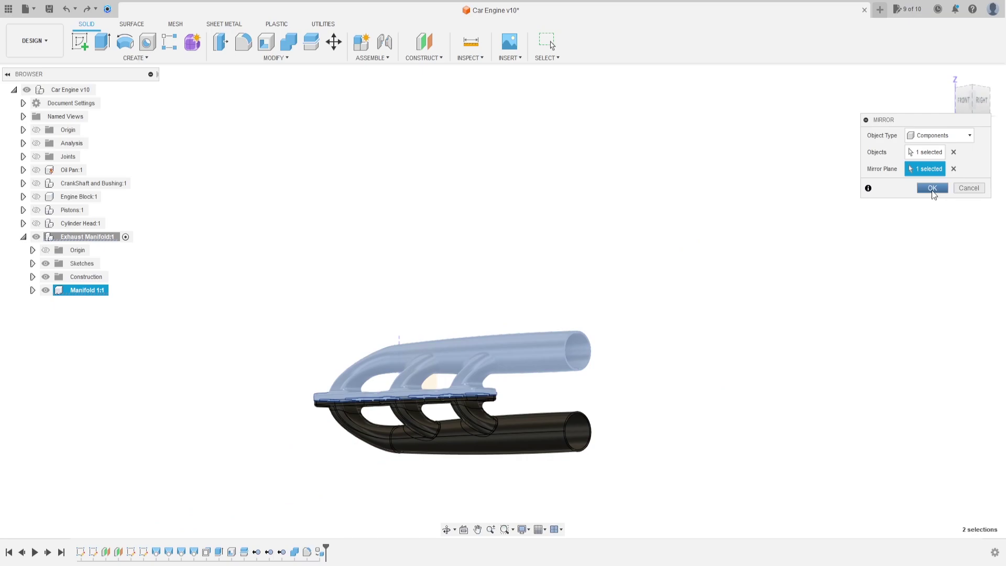
pyautogui.press('Return')
pyautogui.keyDown('shift'); pyautogui.moveTo(716, 245); pyautogui.dragTo(463, 295, button='middle'); pyautogui.keyUp('shift')
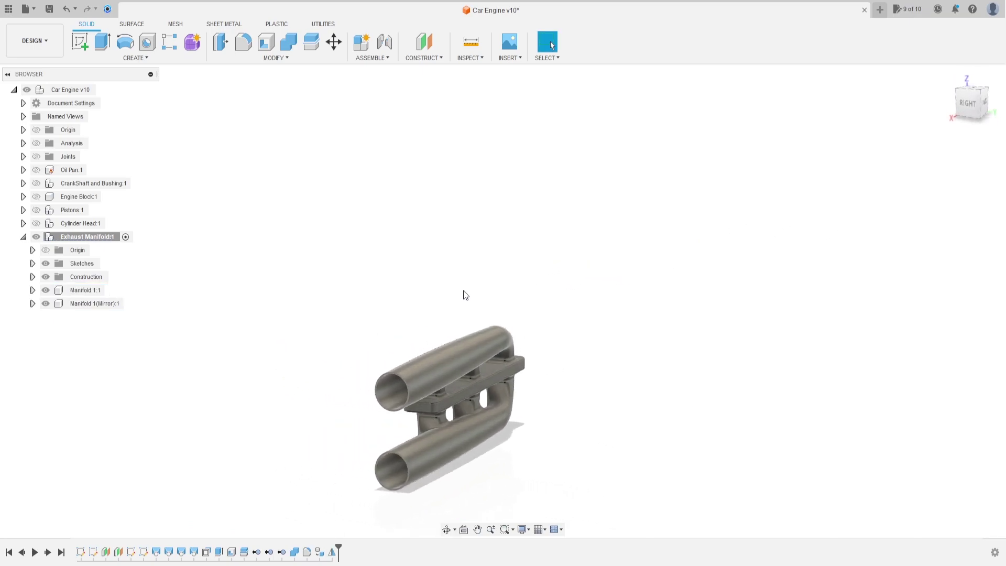
# Collapse Exhaust Manifold, activate the top-level Car Engine assembly, and move both manifolds well clear of the engine's location.
pyautogui.click(23, 237)
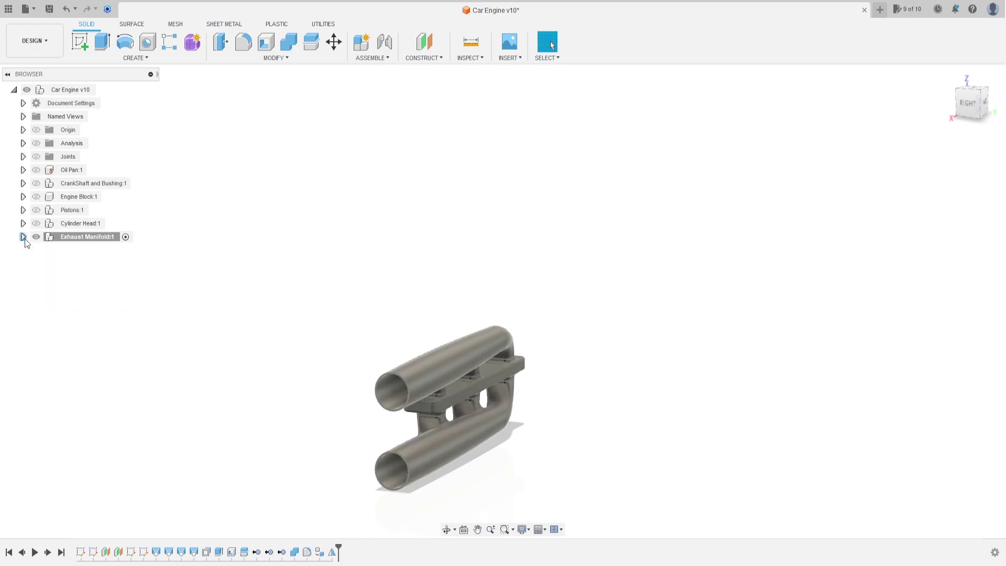
pyautogui.click(102, 90)
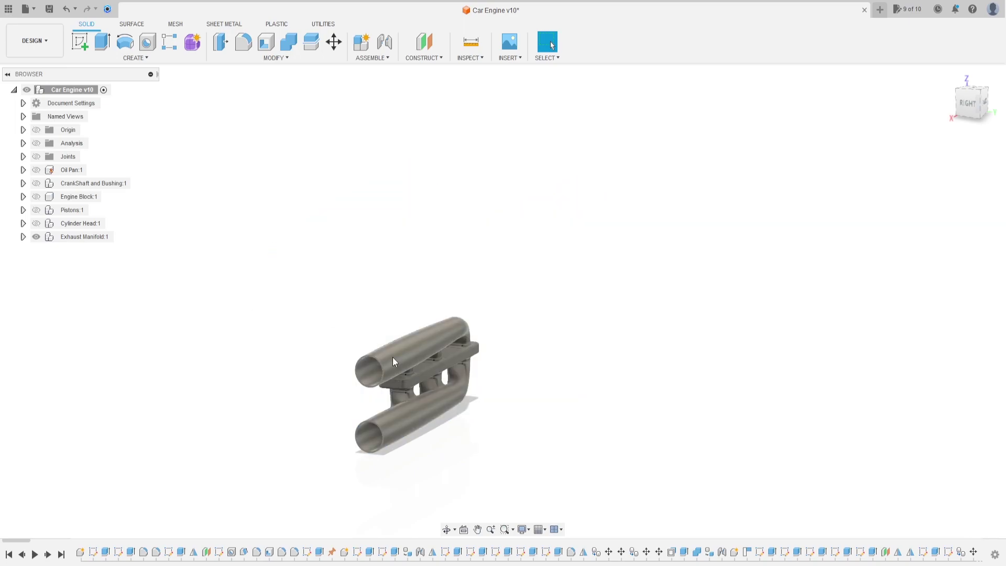
pyautogui.moveTo(328, 303); pyautogui.dragTo(519, 480)
pyautogui.moveTo(428, 420); pyautogui.dragTo(584, 379)
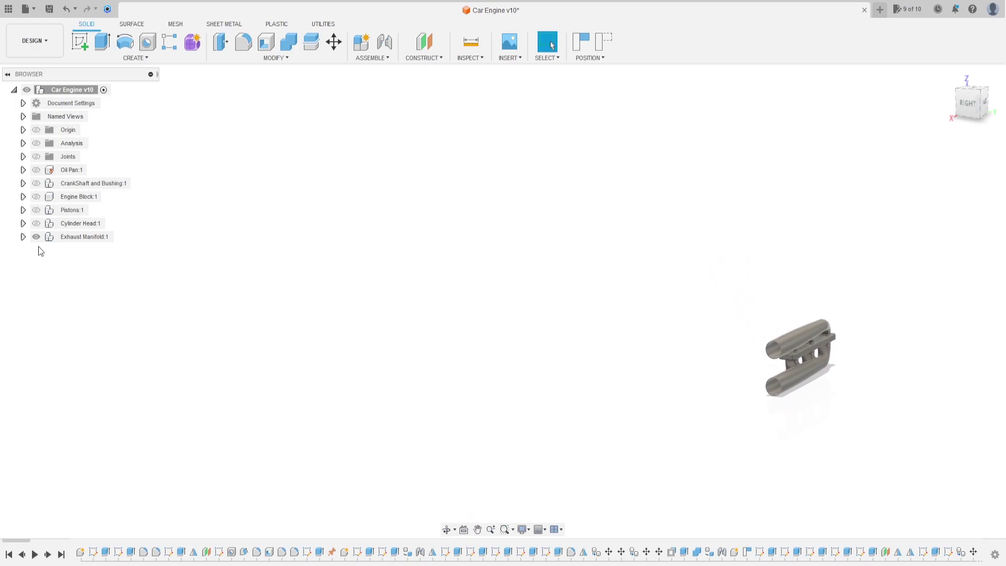
# Show the Cylinder Head, Pistons, Engine Block, CrankShaft and Bushing, and Oil Pan, and move one manifold apart from the other.
pyautogui.click(37, 223)
pyautogui.click(36, 210)
pyautogui.click(36, 197)
pyautogui.click(36, 183)
pyautogui.click(37, 169)
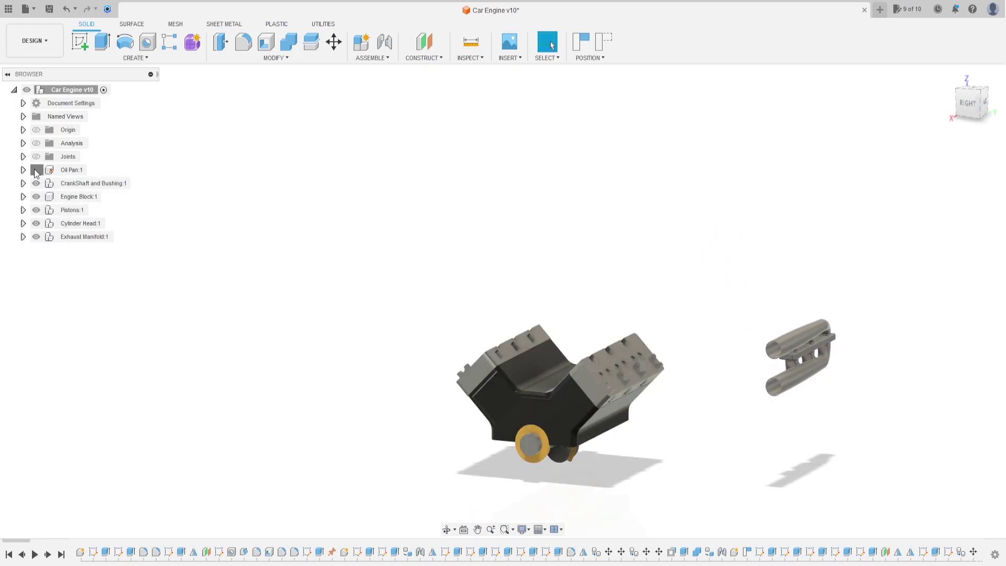
pyautogui.keyDown('shift'); pyautogui.moveTo(614, 242); pyautogui.dragTo(610, 283, button='middle'); pyautogui.keyUp('shift')
pyautogui.moveTo(809, 376); pyautogui.dragTo(729, 370)
pyautogui.keyDown('shift'); pyautogui.moveTo(729, 370); pyautogui.dragTo(595, 334, button='middle'); pyautogui.keyUp('shift')
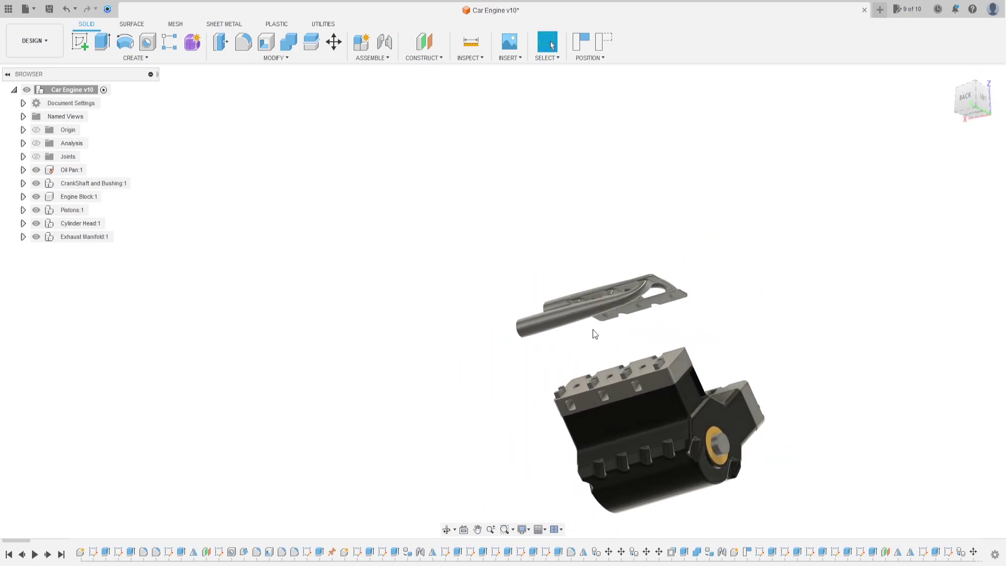
pyautogui.click(388, 47)
pyautogui.scroll(3, 600, 351)
pyautogui.keyDown('shift'); pyautogui.moveTo(599, 351); pyautogui.dragTo(592, 334, button='middle'); pyautogui.keyUp('shift')
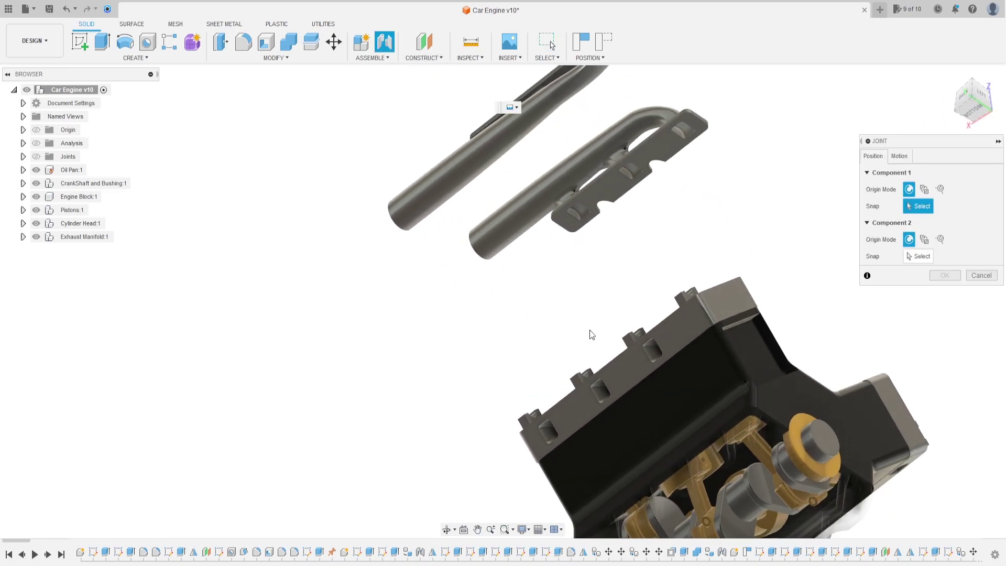
pyautogui.click(572, 219)
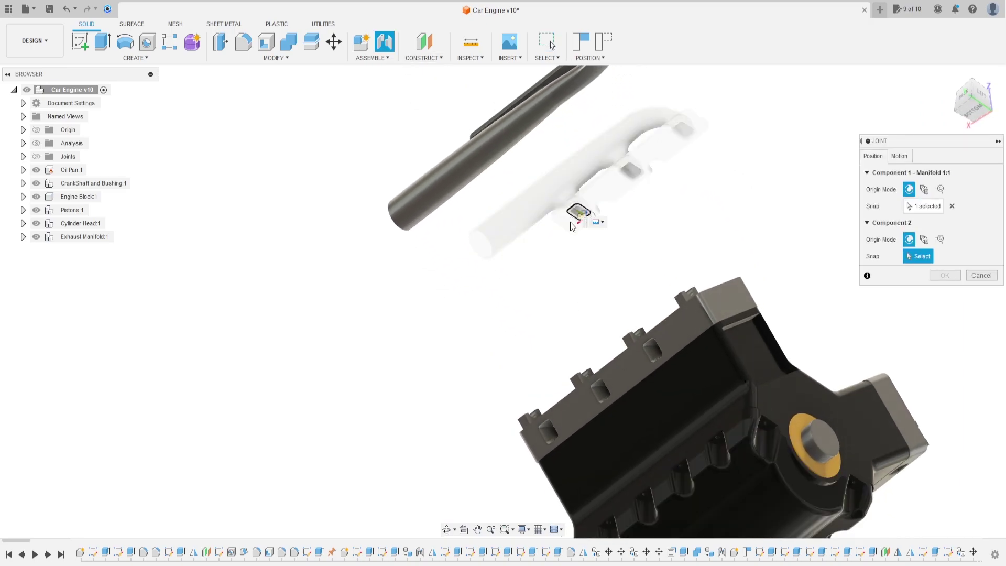
pyautogui.click(552, 424)
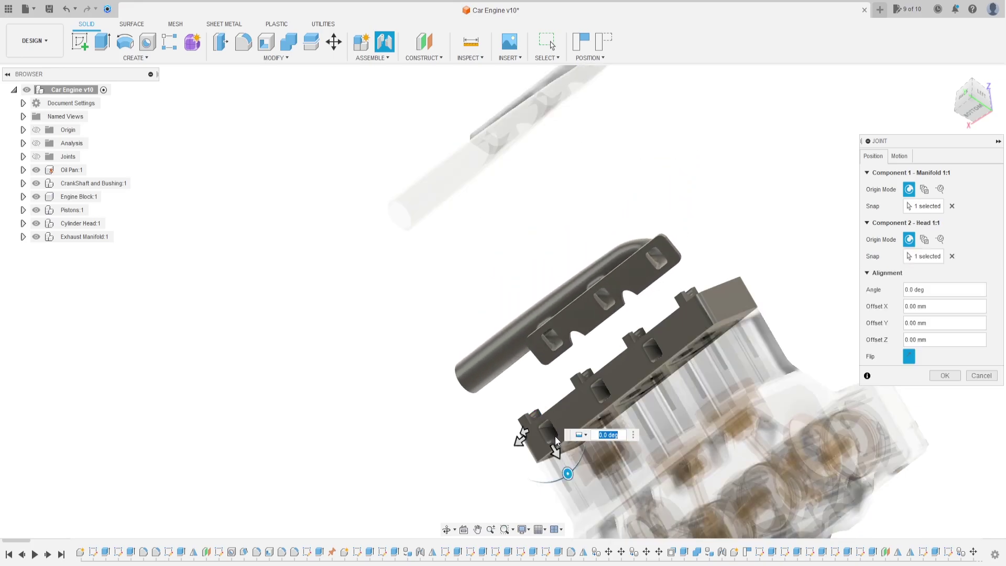
pyautogui.click(909, 357)
pyautogui.keyDown('shift'); pyautogui.moveTo(735, 356); pyautogui.dragTo(668, 394, button='middle'); pyautogui.keyUp('shift')
pyautogui.click(972, 375)
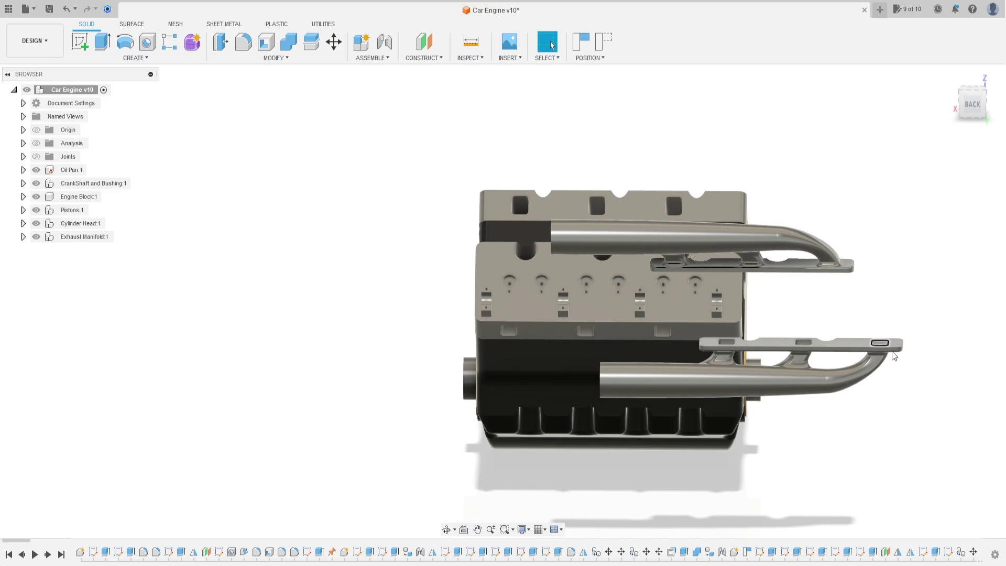
# Joint the mirrored manifold's end port opening to the matching exhaust port on Head 2, with a 180° angle and zero offsets.
pyautogui.keyDown('shift'); pyautogui.moveTo(912, 402); pyautogui.dragTo(797, 440, button='middle'); pyautogui.keyUp('shift')
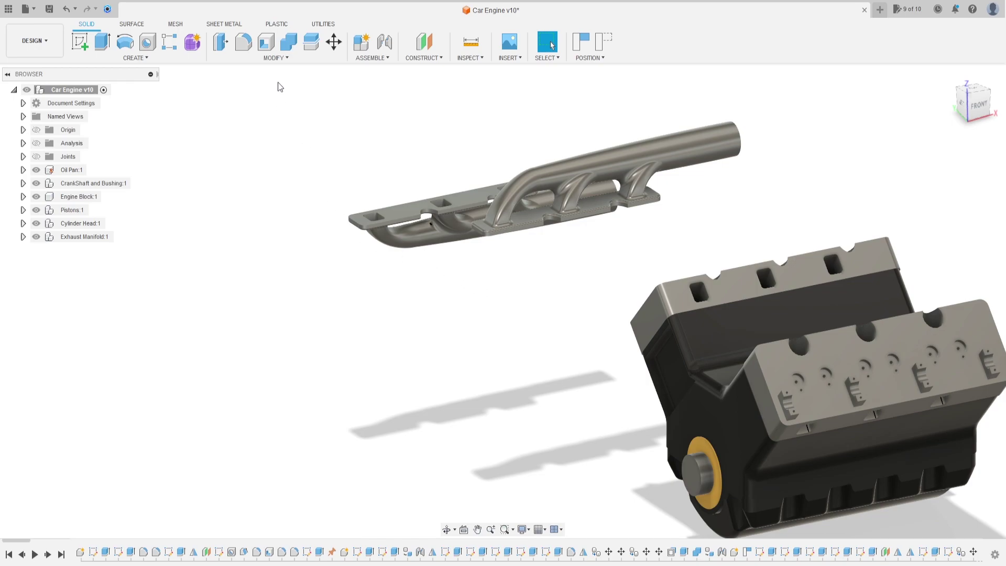
pyautogui.click(385, 41)
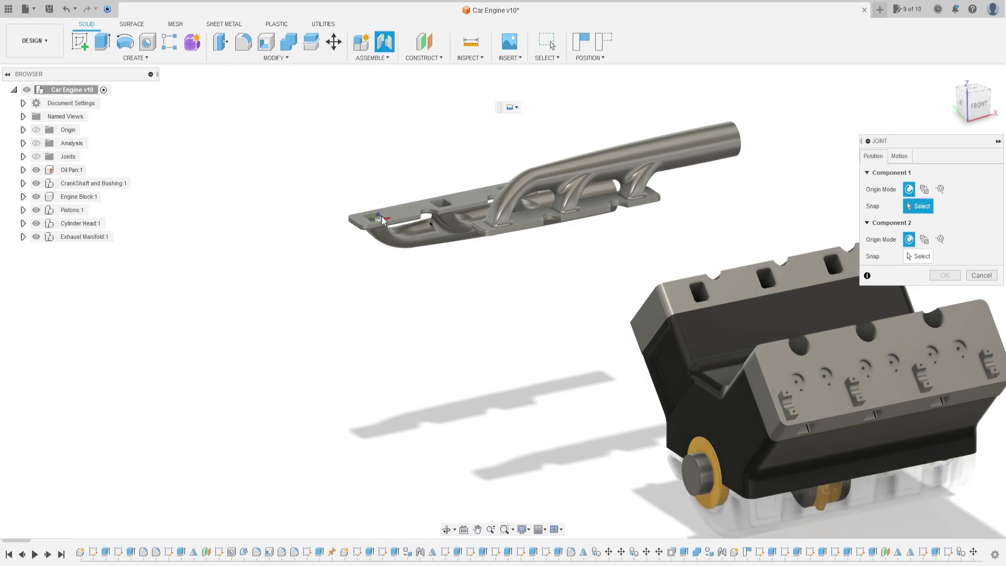
pyautogui.scroll(1, 382, 220)
pyautogui.click(382, 220)
pyautogui.moveTo(876, 467); pyautogui.dragTo(666, 342, button='middle')
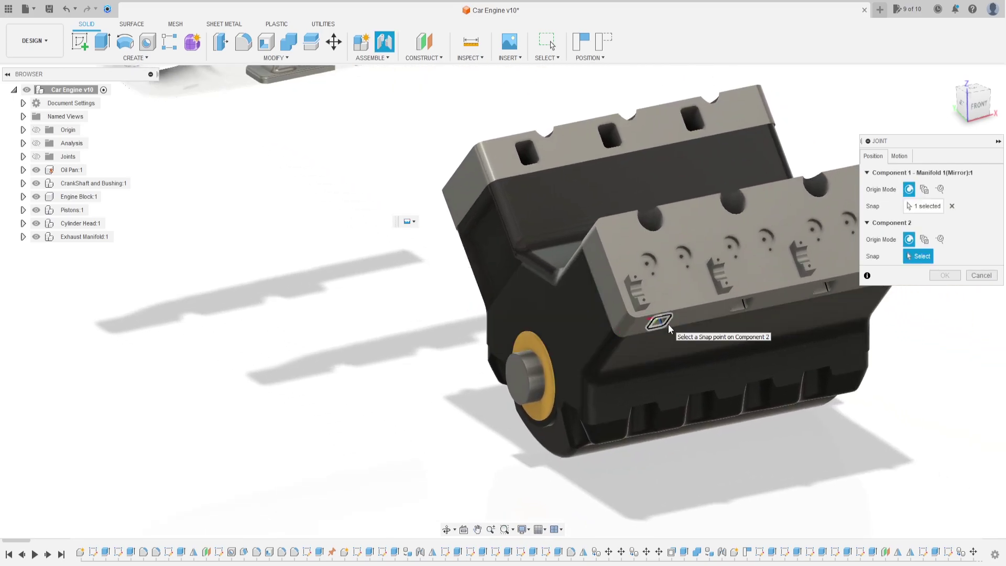
pyautogui.click(668, 324)
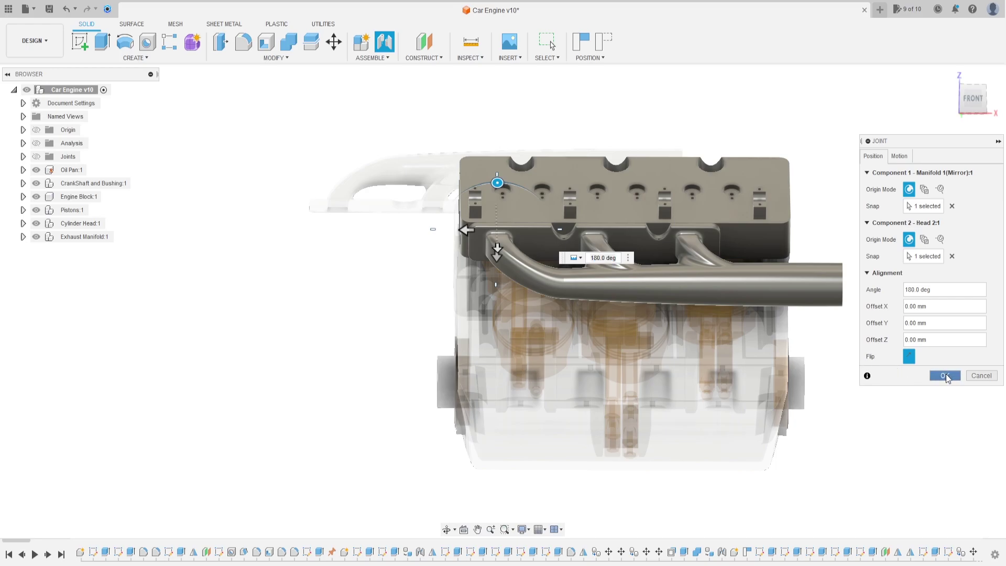
pyautogui.click(945, 375)
# Joint Manifold 1's end port opening to the matching exhaust port on Head 1, flipped, at 0°, with Rigid motion.
pyautogui.keyDown('shift'); pyautogui.moveTo(719, 378); pyautogui.dragTo(805, 404, button='middle'); pyautogui.keyUp('shift')
pyautogui.click(386, 43)
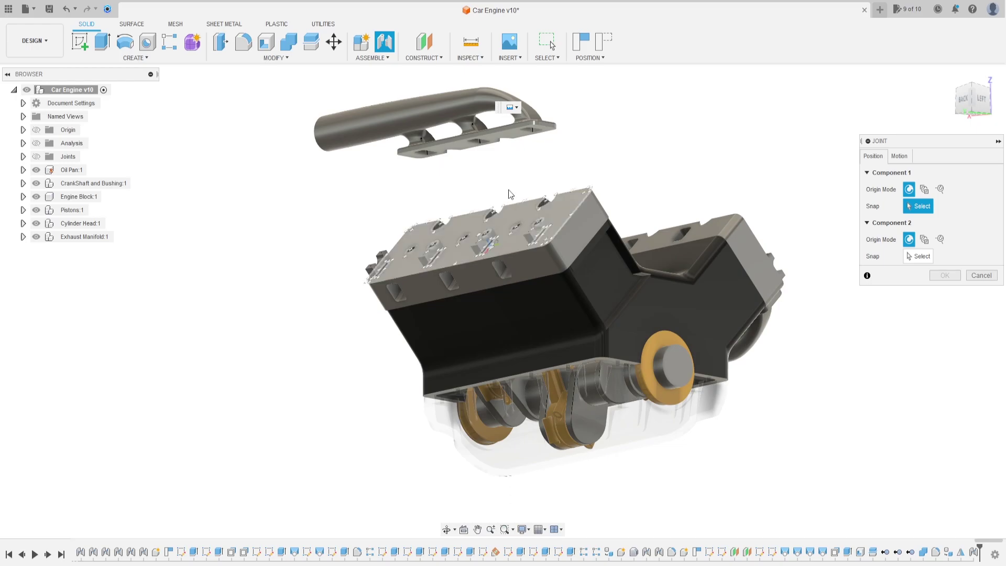
pyautogui.scroll(5, 533, 130)
pyautogui.keyDown('shift'); pyautogui.moveTo(546, 131); pyautogui.dragTo(538, 132, button='middle'); pyautogui.keyUp('shift')
pyautogui.click(542, 135)
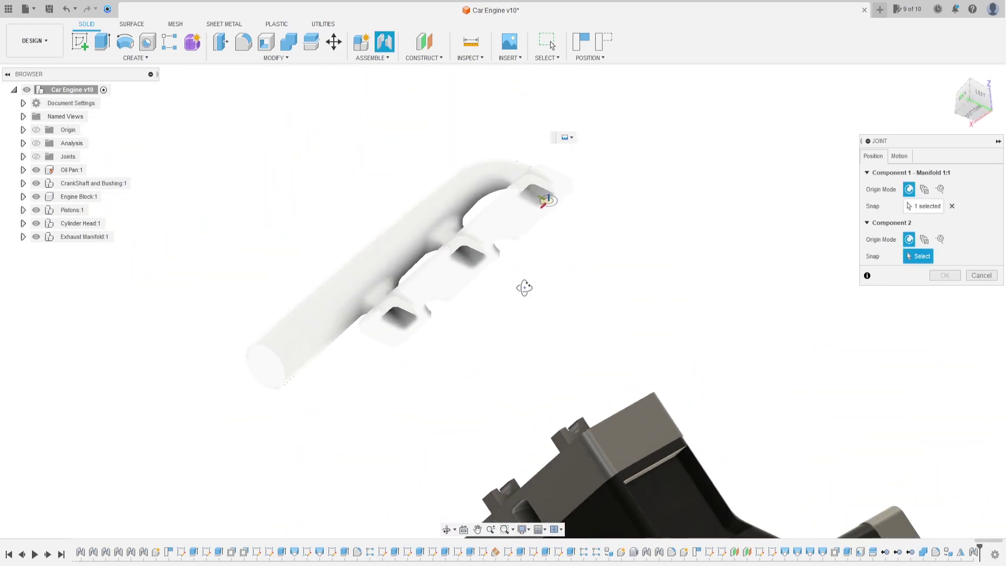
pyautogui.click(508, 436)
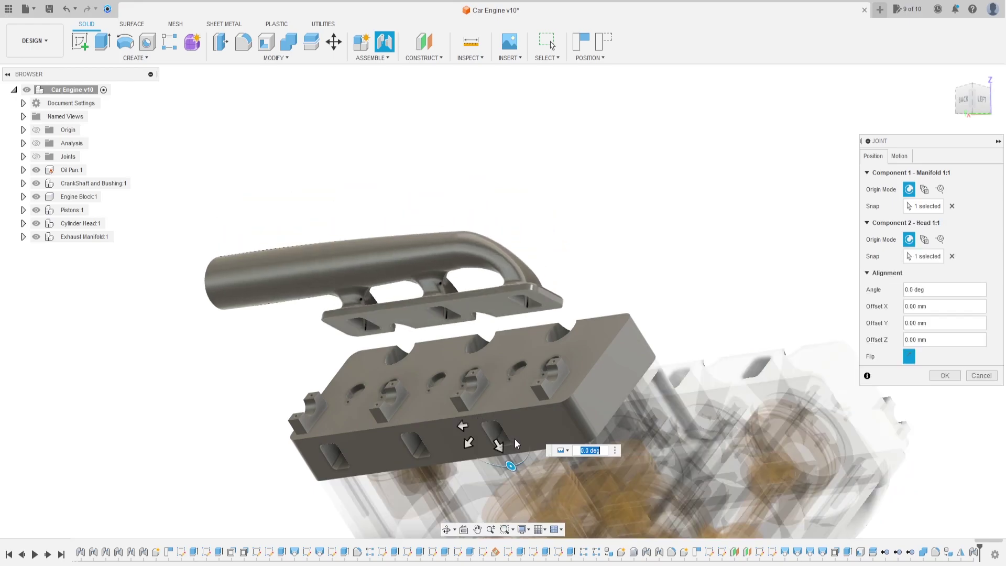
pyautogui.click(910, 356)
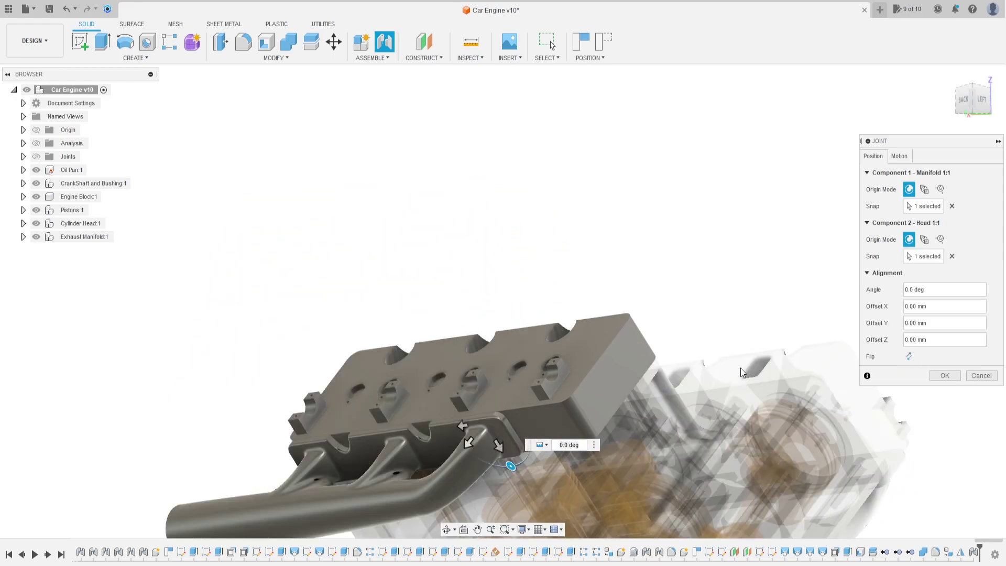
pyautogui.scroll(-3, 451, 379)
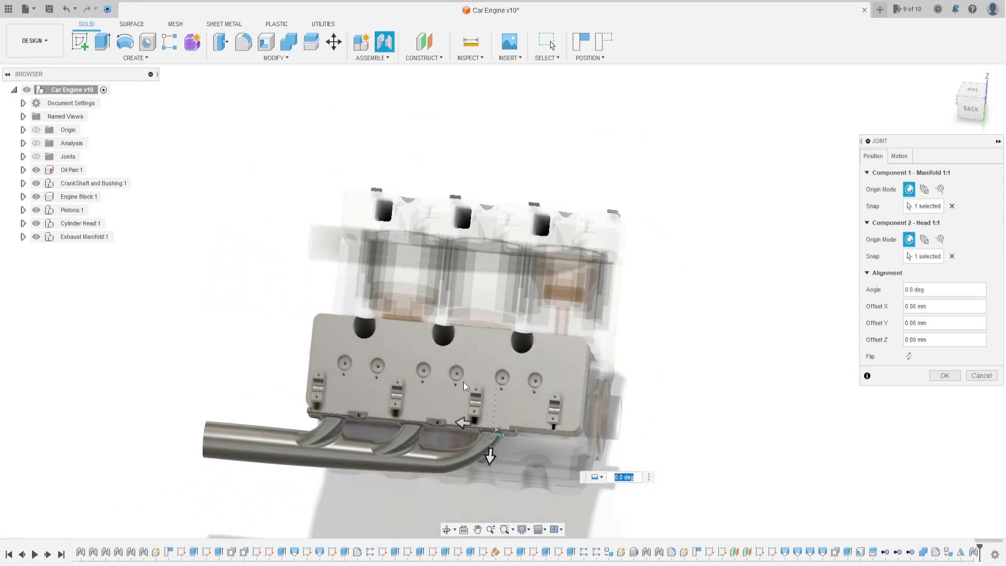
pyautogui.click(899, 156)
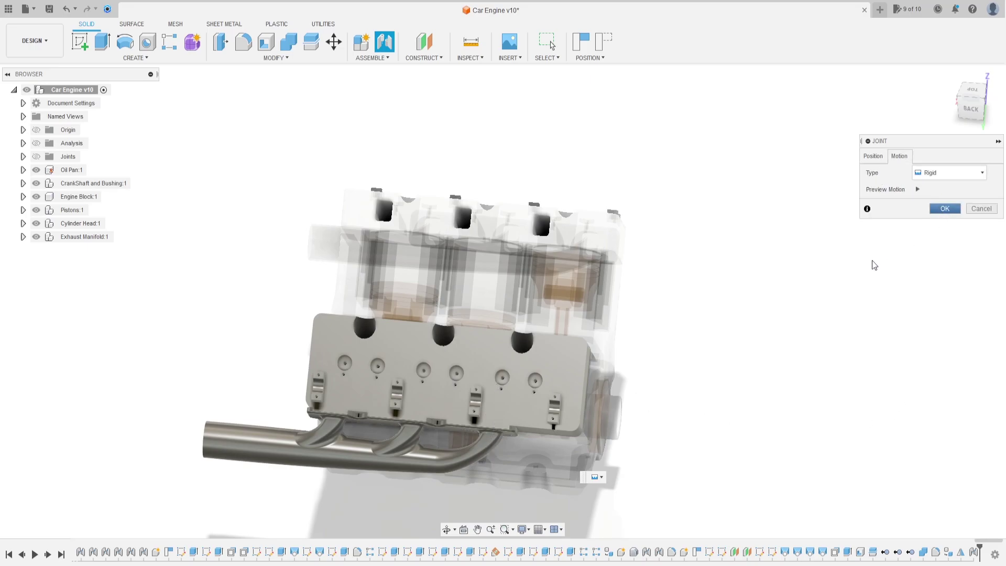
pyautogui.press('Return')
pyautogui.keyDown('shift'); pyautogui.moveTo(847, 290); pyautogui.dragTo(667, 278, button='middle'); pyautogui.keyUp('shift')
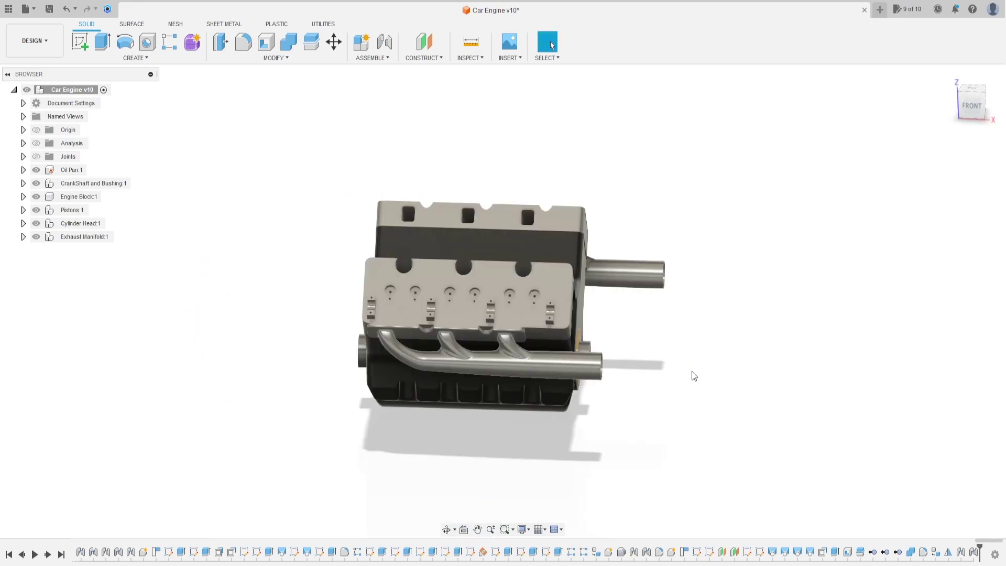